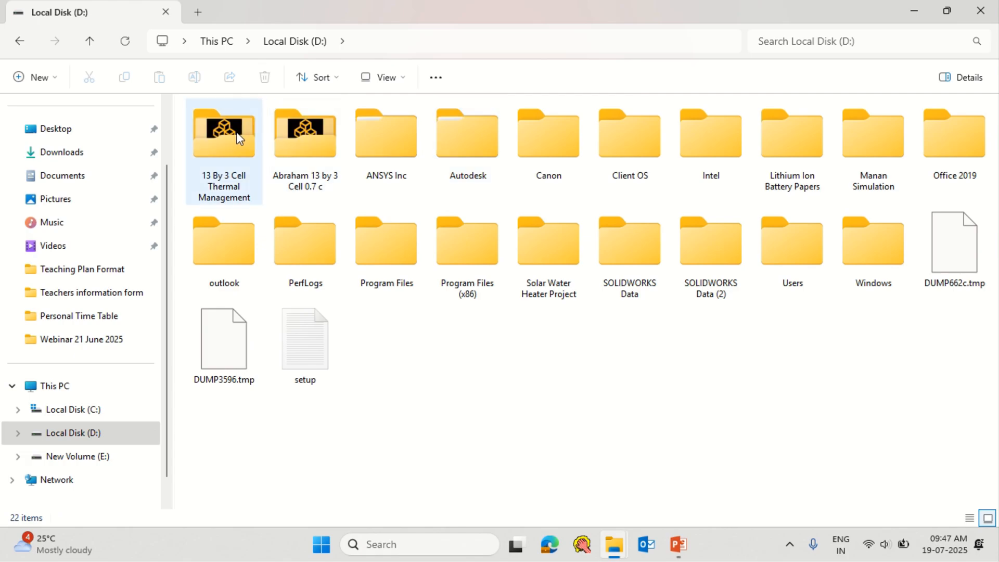
Step: Locate the Uninstall application in D:\ANSYS Inc\ANSYS Student\v251 and bring up its file options
{"action": "double_click", "coordinate": [314, 167]}
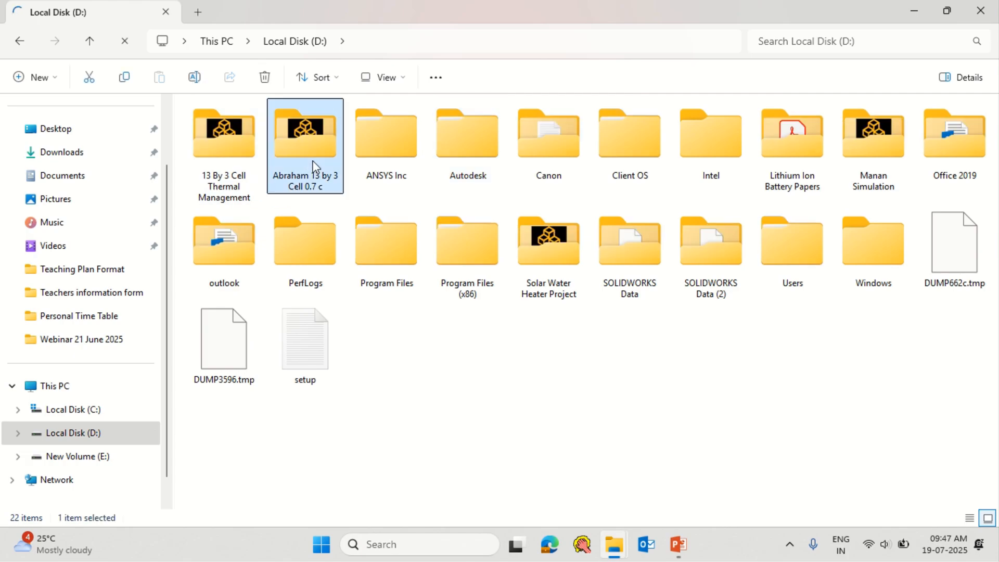
{"action": "key", "text": "Right"}
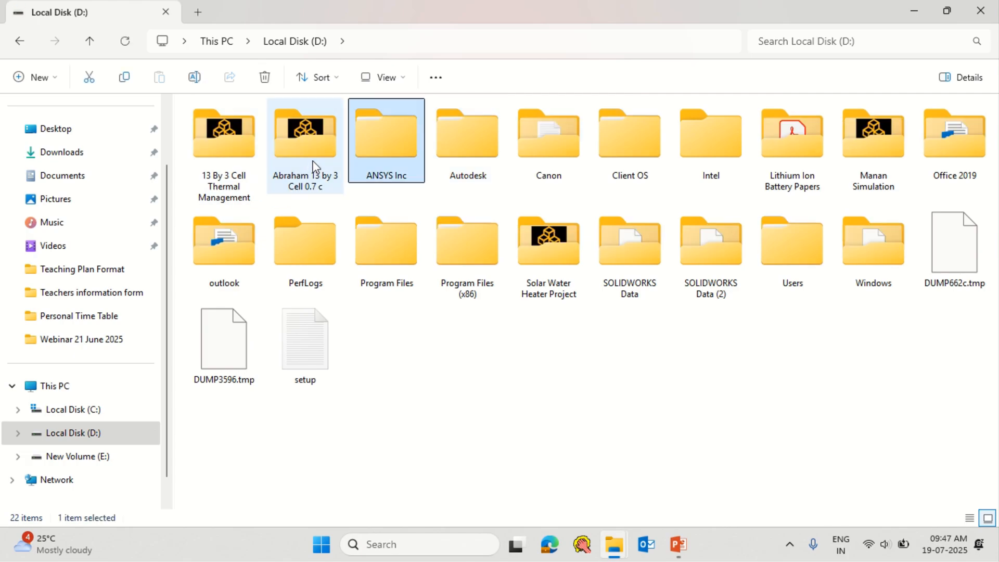
{"action": "double_click", "coordinate": [387, 130]}
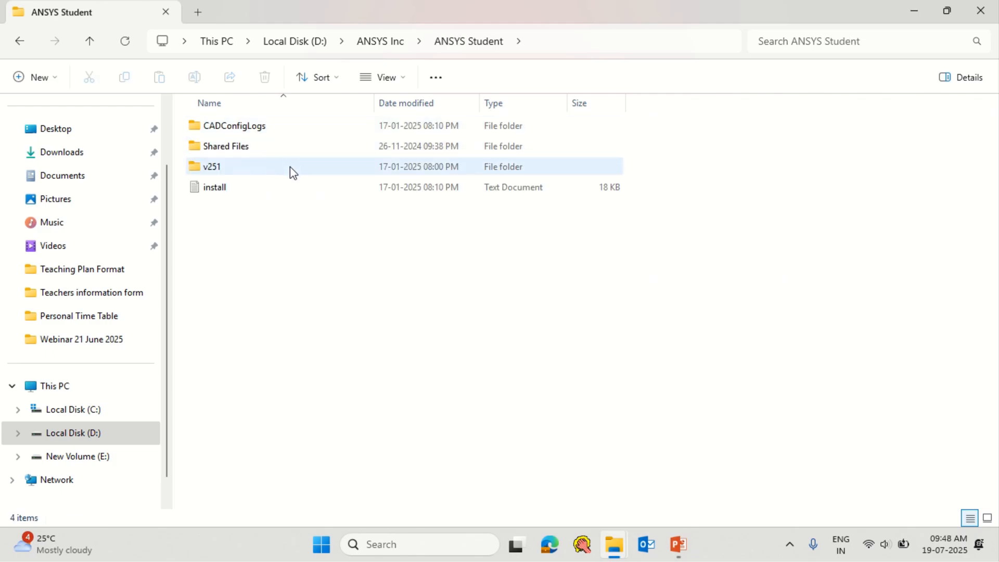
{"action": "double_click", "coordinate": [289, 166]}
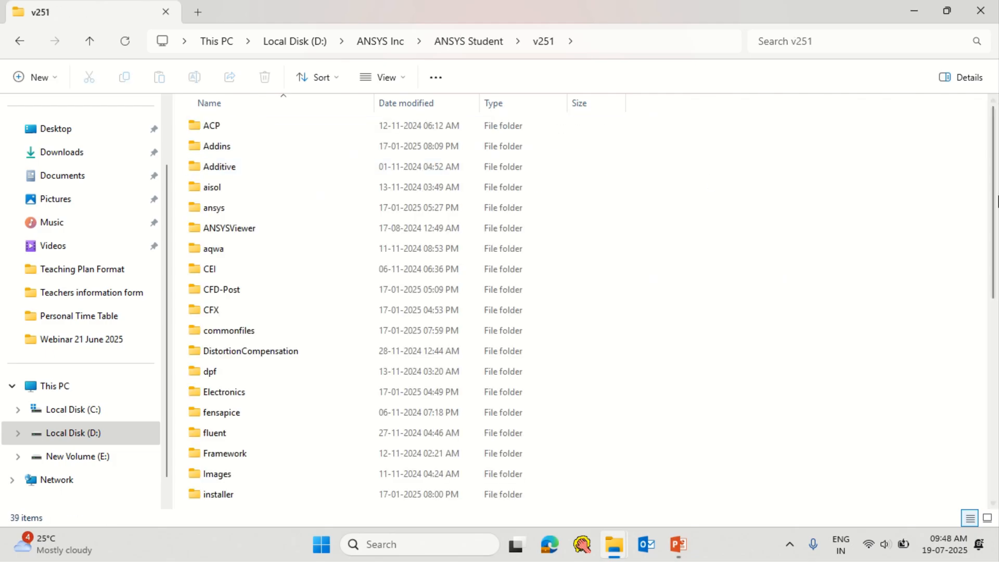
{"action": "left_click_drag", "start_coordinate": [994, 193], "coordinate": [993, 388]}
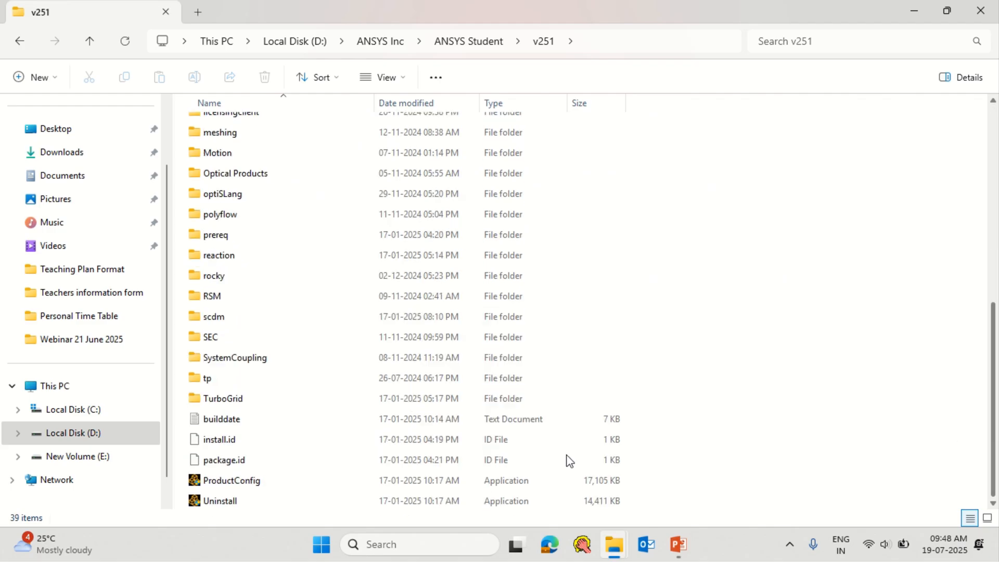
{"action": "right_click", "coordinate": [217, 501]}
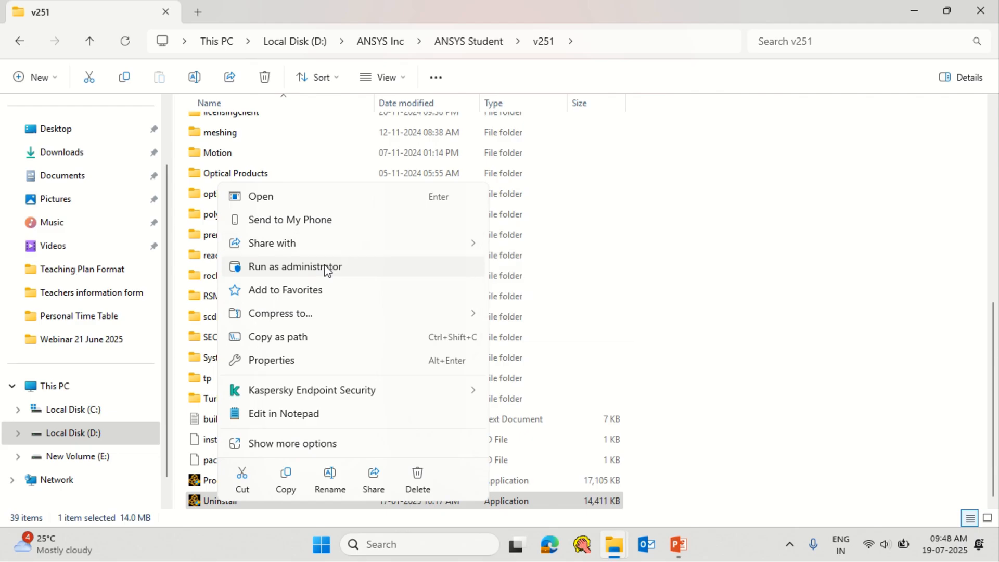
{"action": "mouse_move", "coordinate": [436, 5]}
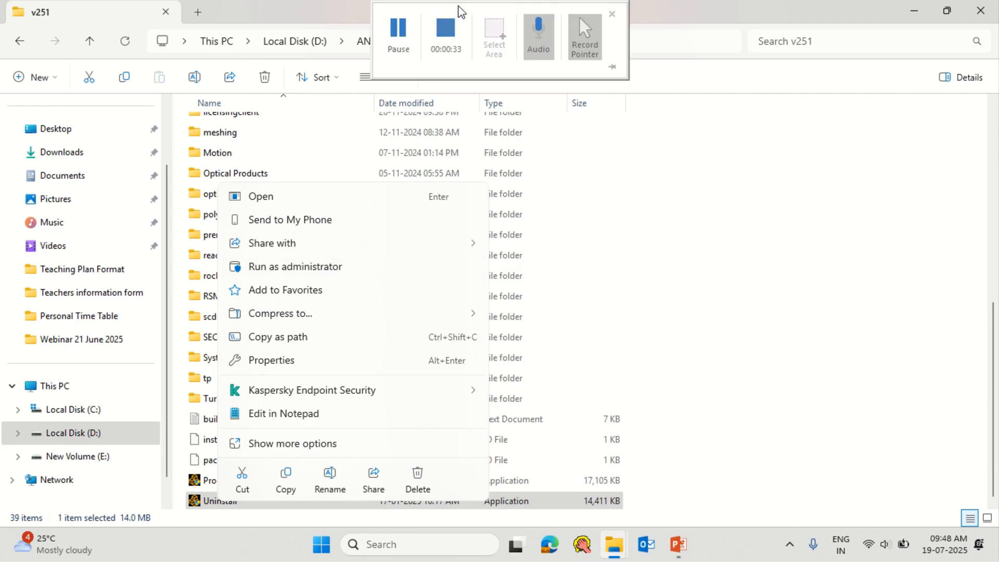
{"action": "left_click", "coordinate": [447, 31]}
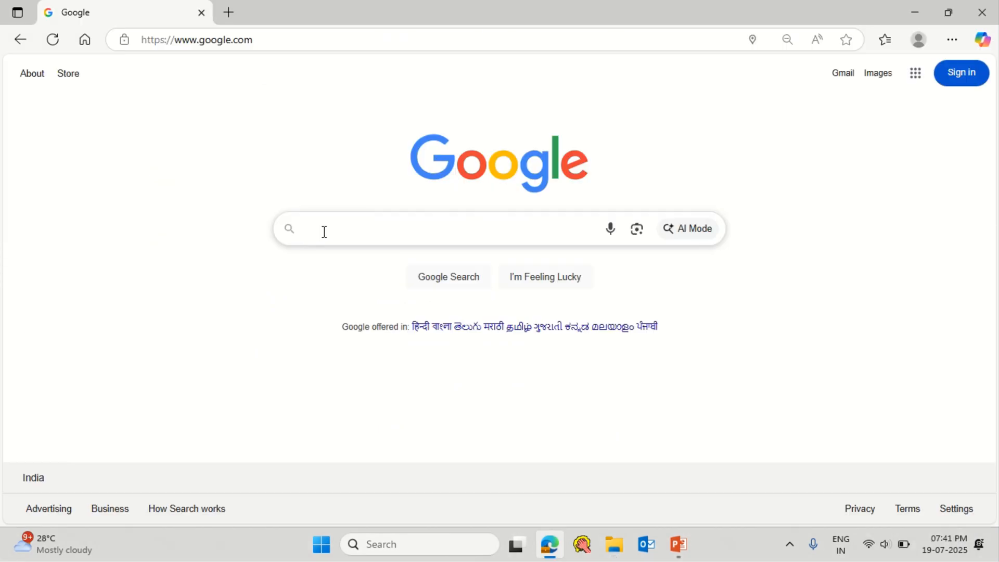
Step: Search Google for "Ansys 2025 R2 student version" and open the Ansys Student download page on ansys.com
{"action": "left_click", "coordinate": [324, 232]}
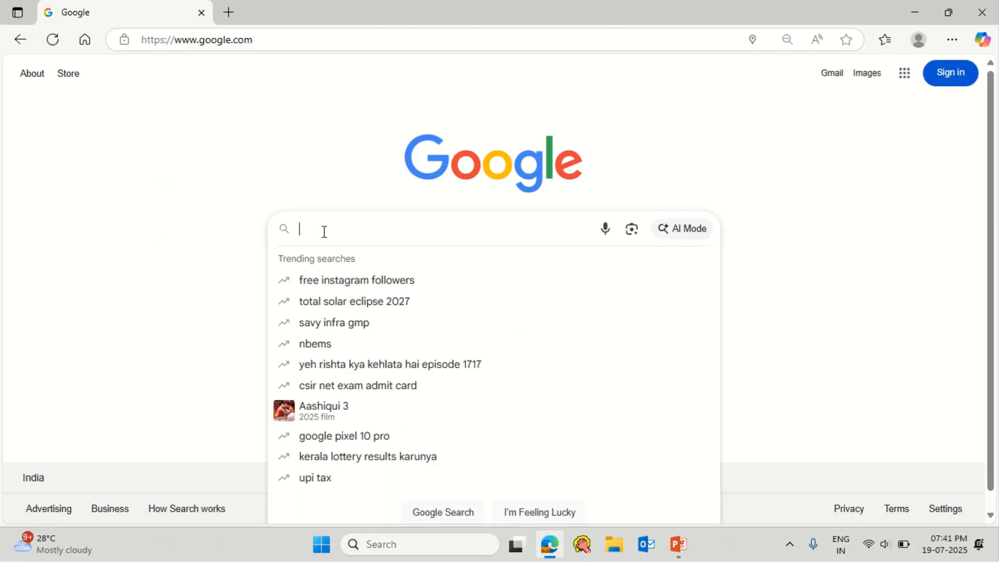
{"action": "type", "text": "Ansys 2025 R"}
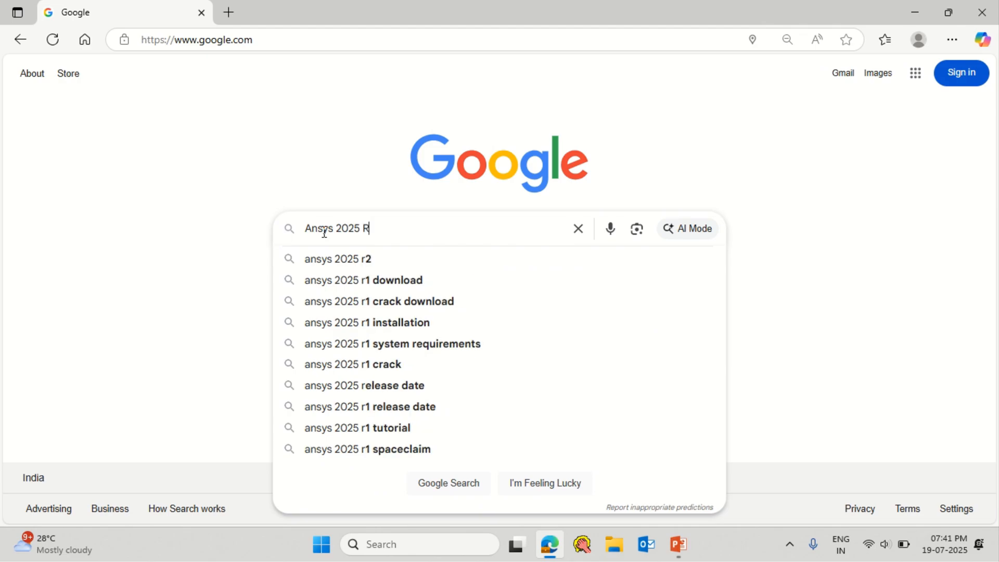
{"action": "type", "text": "2"}
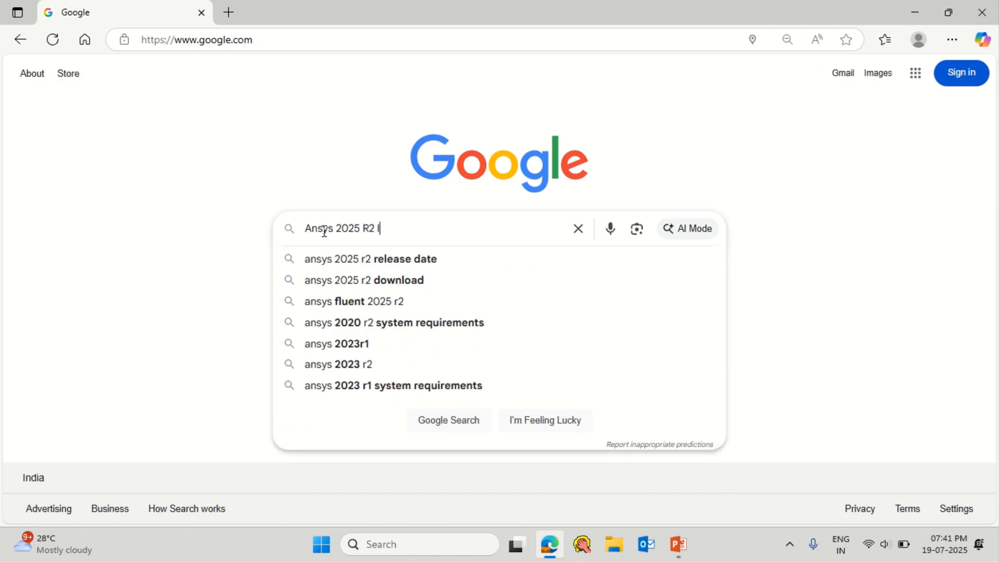
{"action": "type", "text": " student versi"}
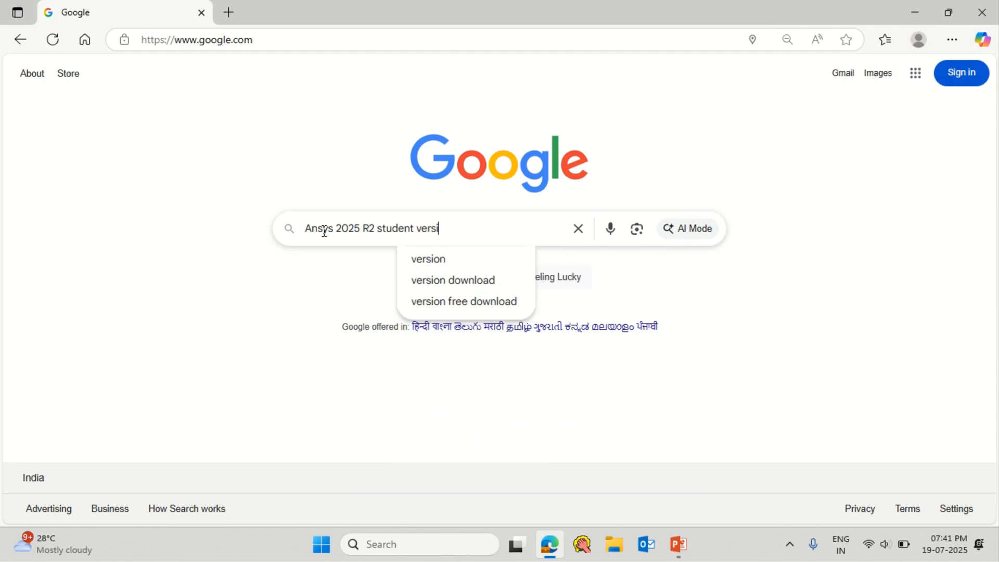
{"action": "type", "text": "on"}
{"action": "key", "text": "Return"}
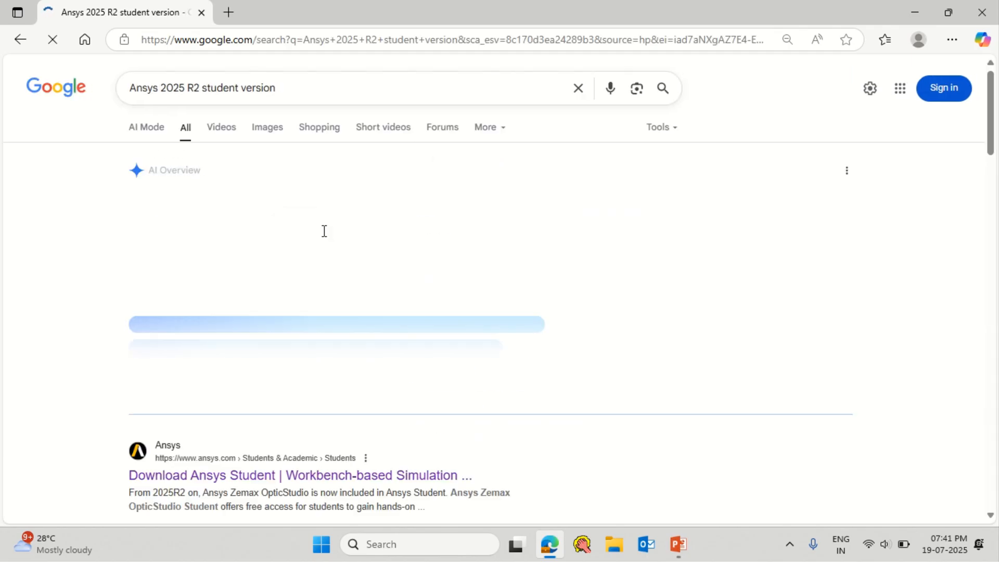
{"action": "left_click", "coordinate": [363, 476]}
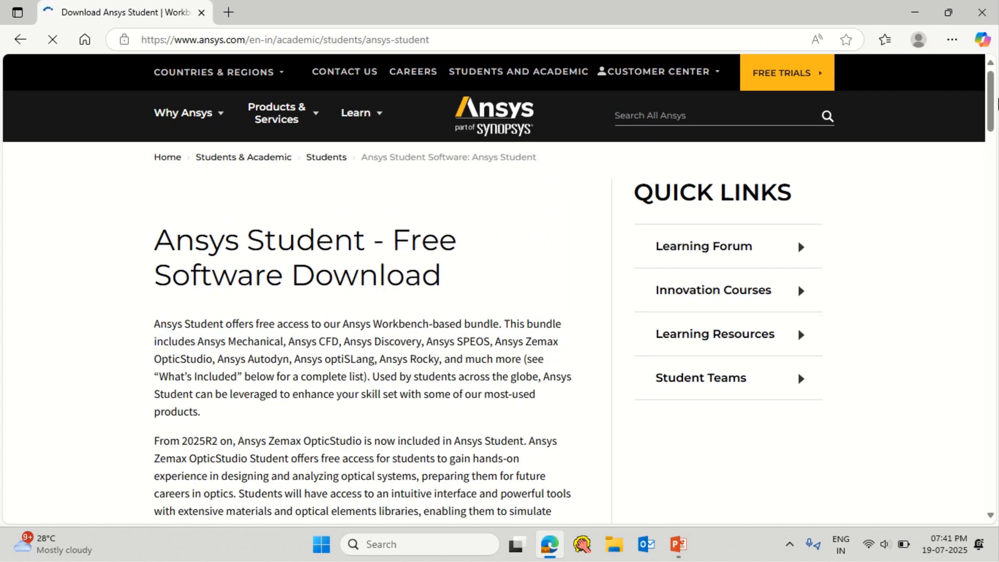
Step: Look over the Ansys Student download page and expand the Installation Steps section
{"action": "left_click_drag", "start_coordinate": [993, 104], "coordinate": [991, 158]}
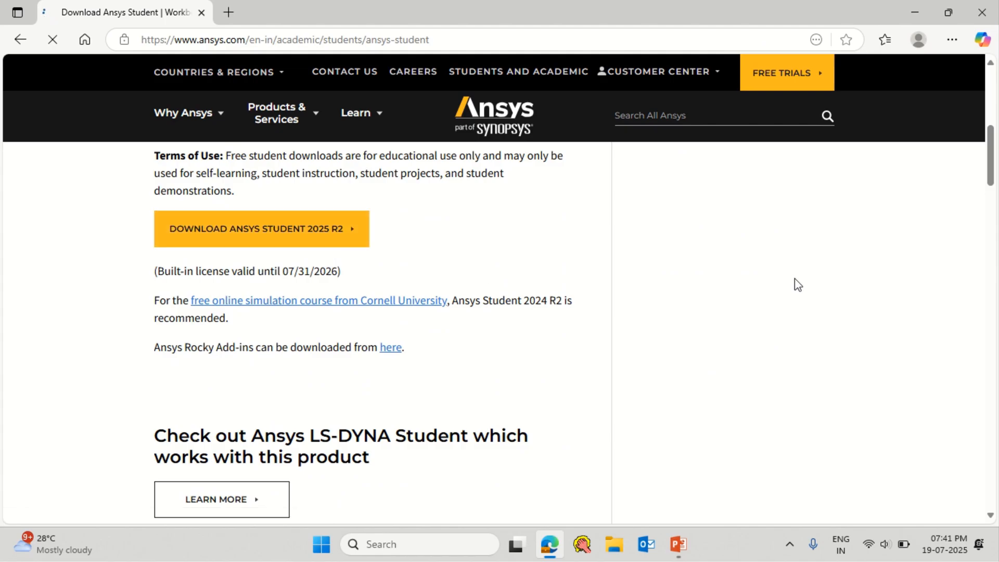
{"action": "left_click_drag", "start_coordinate": [992, 176], "coordinate": [991, 238]}
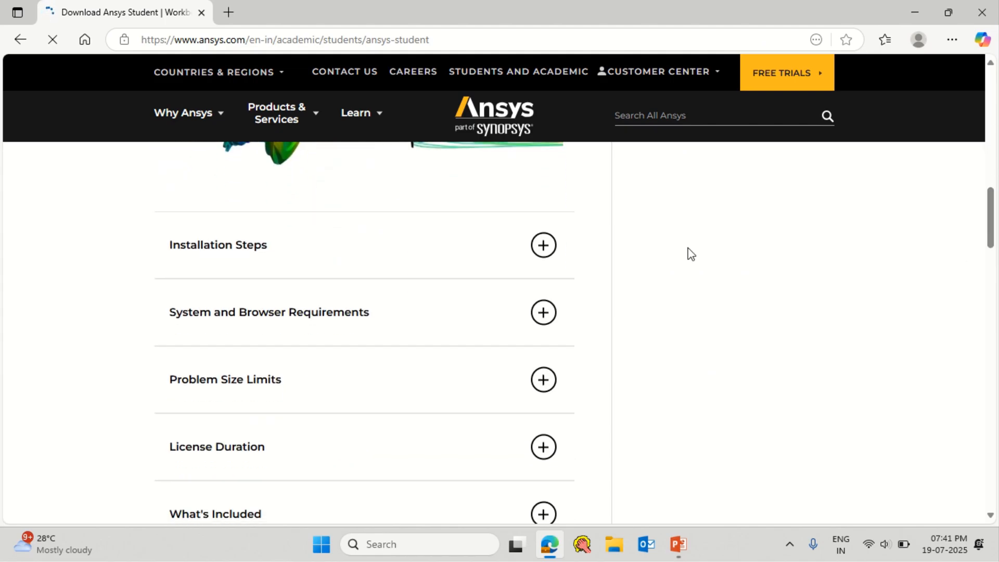
{"action": "left_click", "coordinate": [542, 247]}
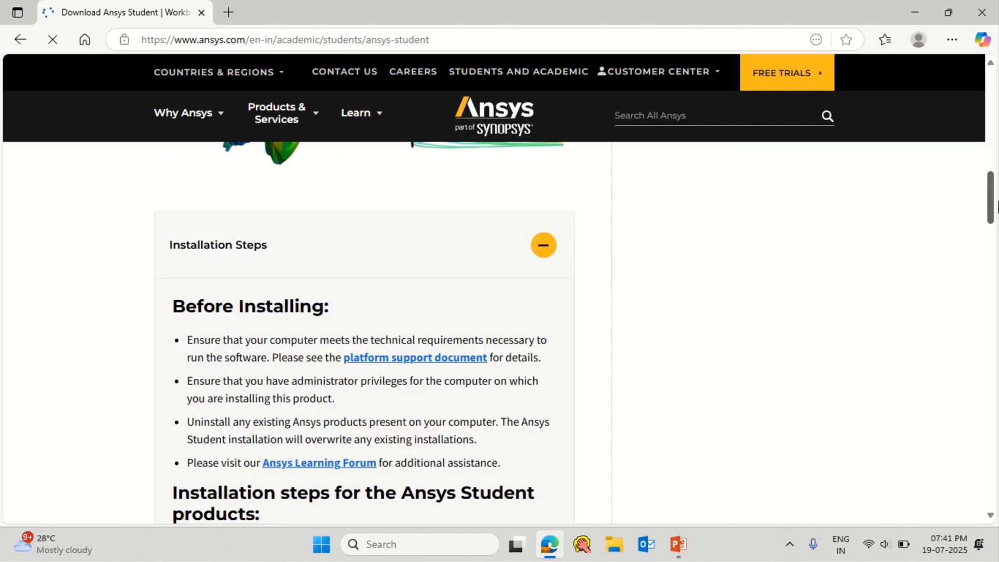
Step: Expand the System and Browser Requirements section and review the supported platforms and minimum hardware
{"action": "left_click_drag", "start_coordinate": [993, 202], "coordinate": [994, 247]}
{"action": "left_click", "coordinate": [544, 380]}
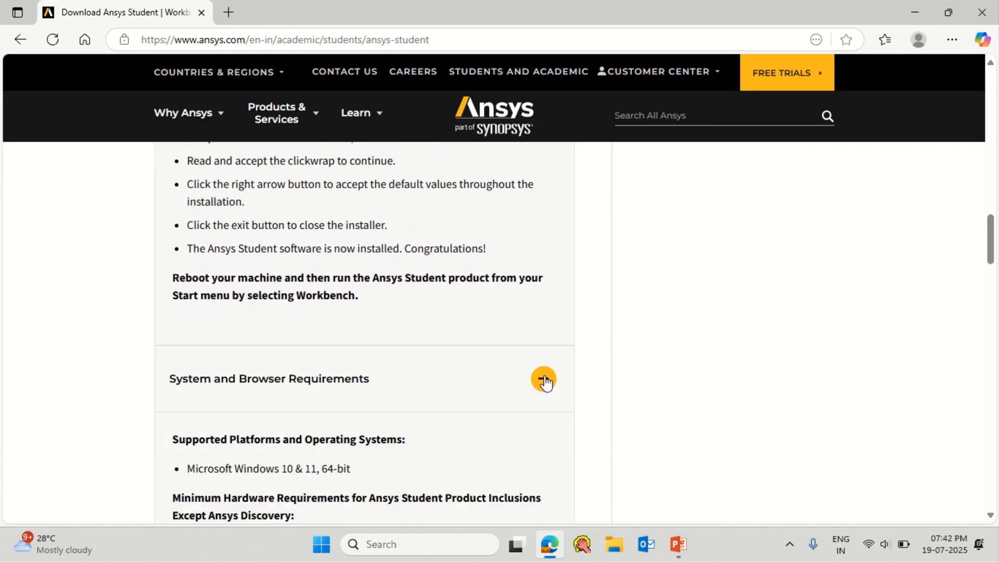
{"action": "left_click_drag", "start_coordinate": [992, 221], "coordinate": [993, 242]}
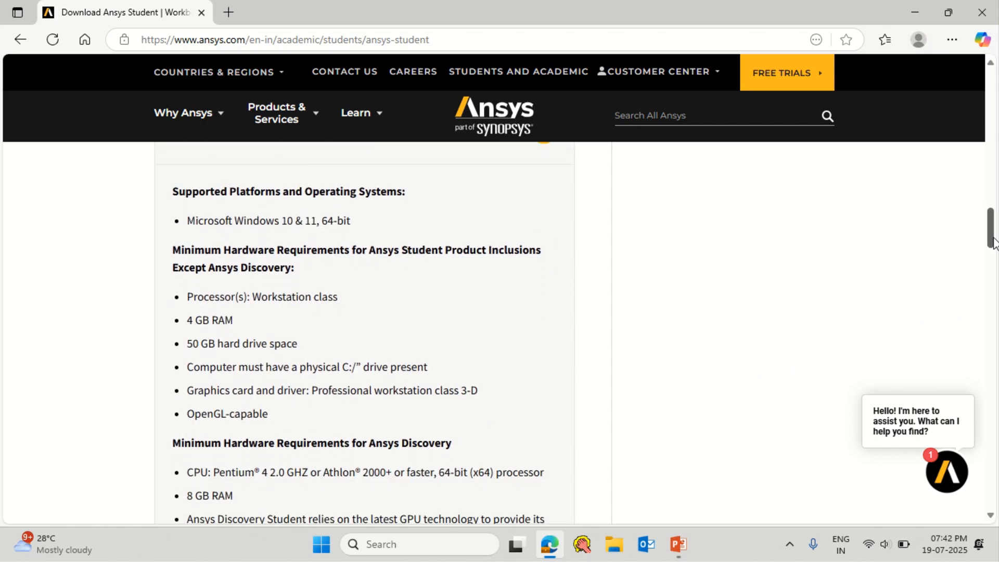
Step: Expand the Problem Size Limits section and review the limits for the Ansys Student products
{"action": "left_click_drag", "start_coordinate": [993, 243], "coordinate": [996, 338]}
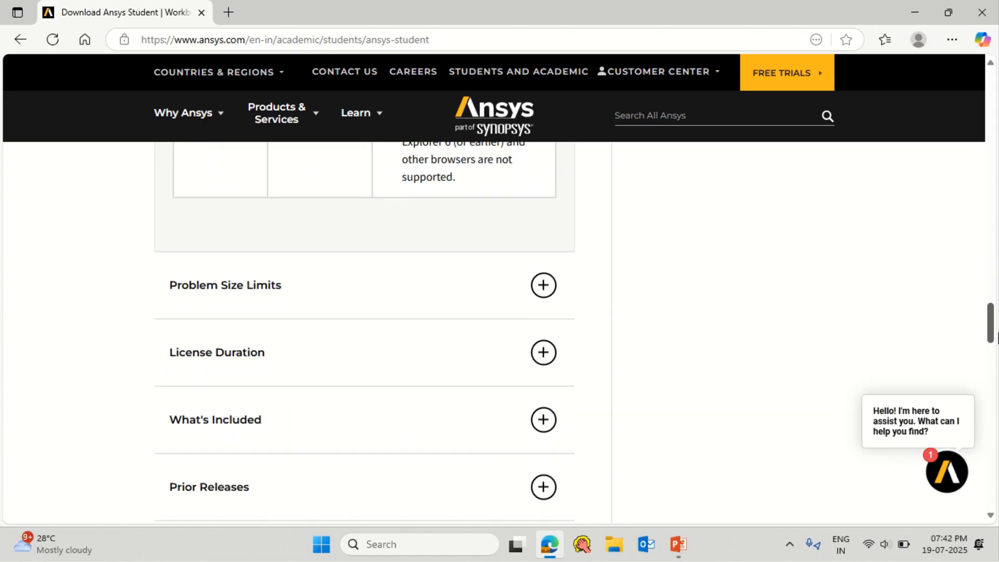
{"action": "left_click", "coordinate": [544, 287]}
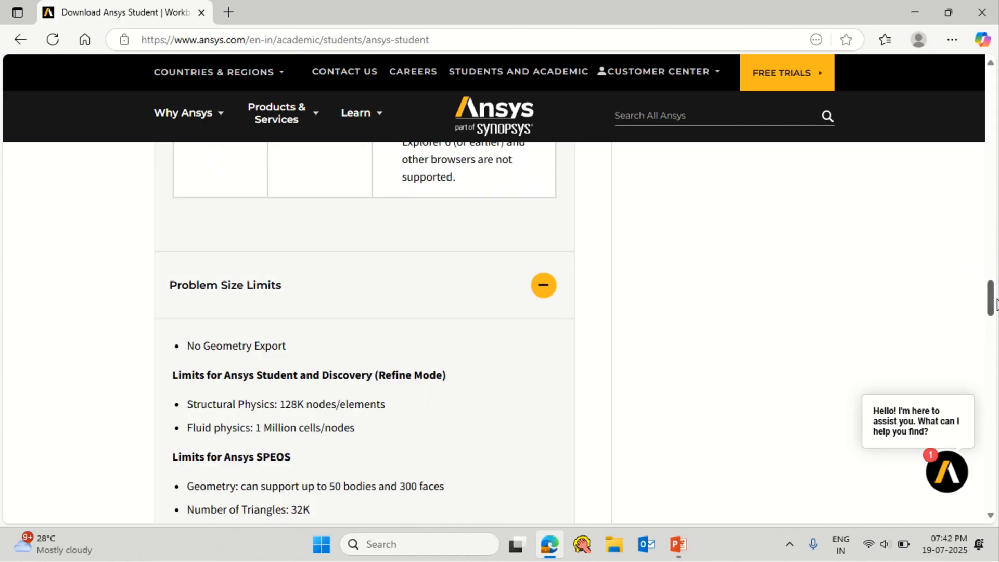
{"action": "left_click_drag", "start_coordinate": [996, 303], "coordinate": [995, 319]}
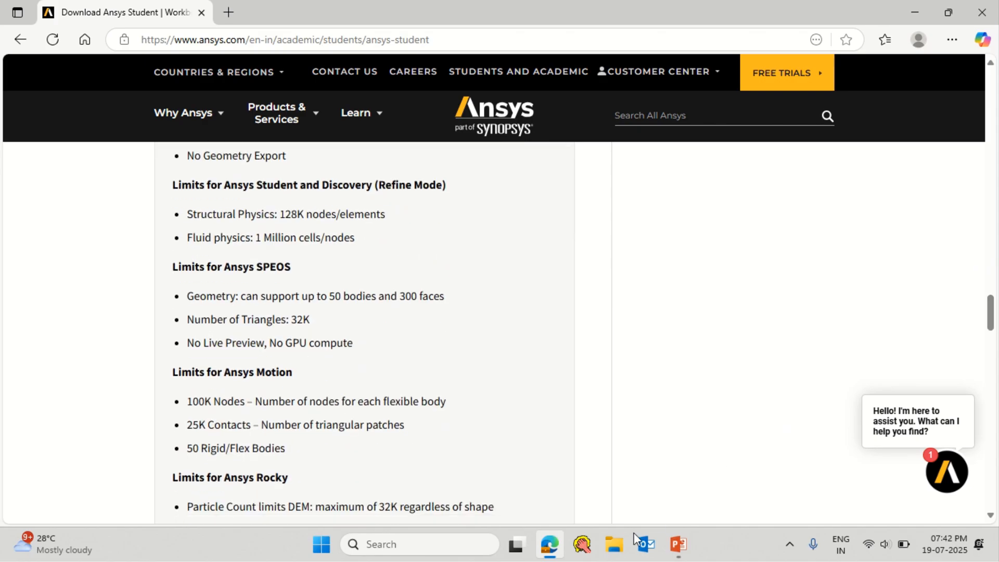
{"action": "left_click", "coordinate": [615, 550]}
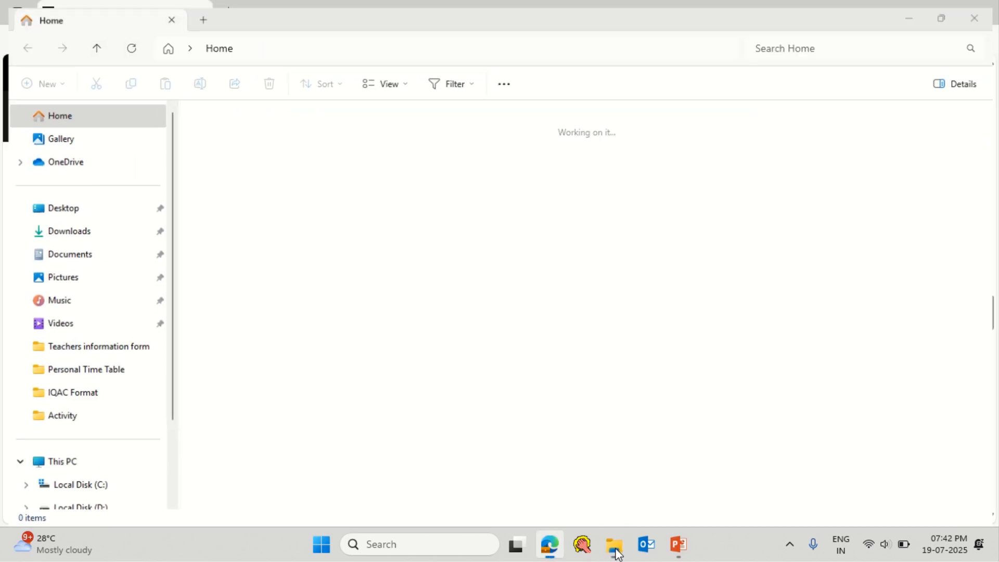
{"action": "left_click", "coordinate": [615, 550]}
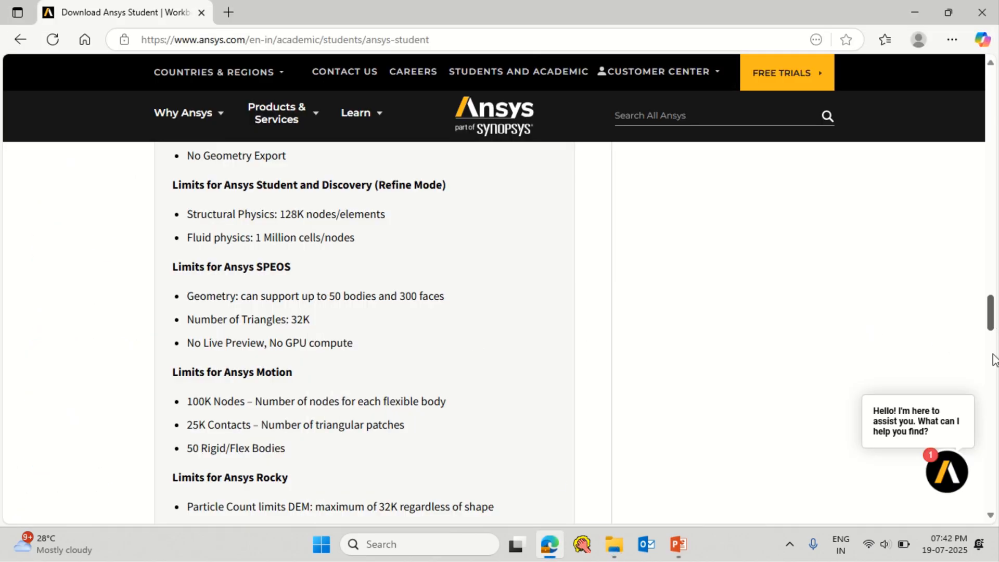
Step: Request the Ansys Student 2025 R2 download with a custom save location and choose Local Disk (D:)
{"action": "left_click_drag", "start_coordinate": [993, 339], "coordinate": [994, 127]}
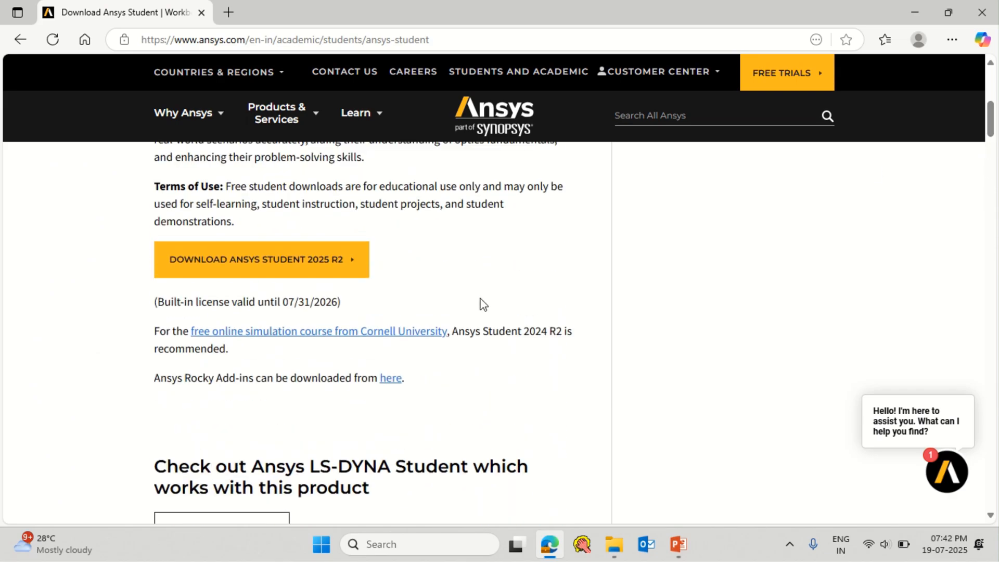
{"action": "left_click", "coordinate": [348, 266]}
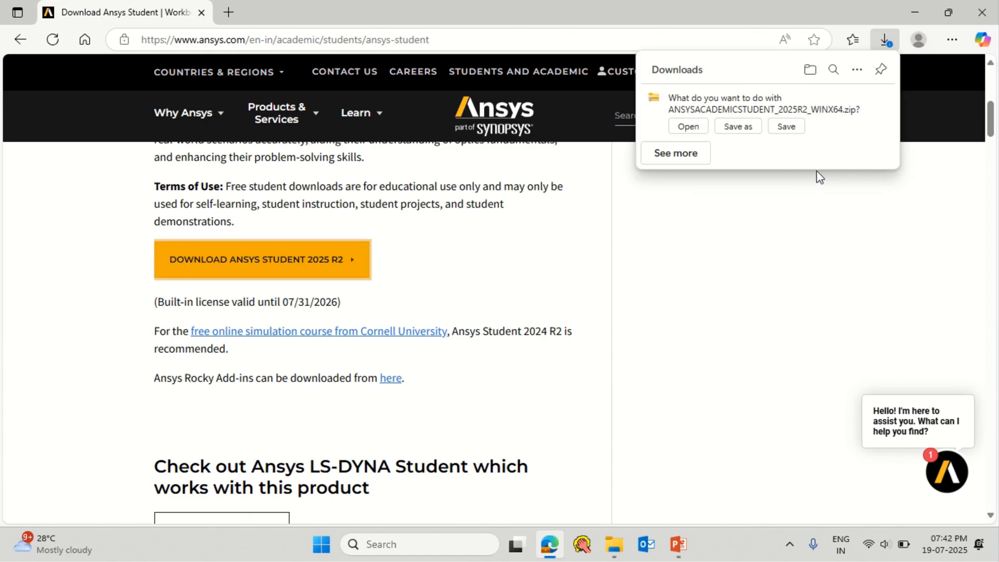
{"action": "left_click", "coordinate": [744, 130]}
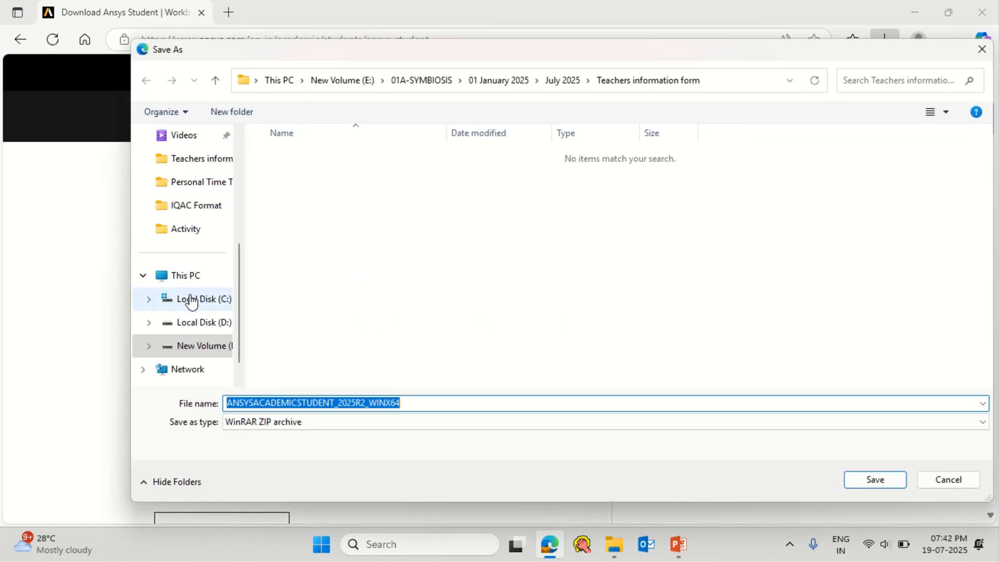
{"action": "left_click", "coordinate": [182, 277]}
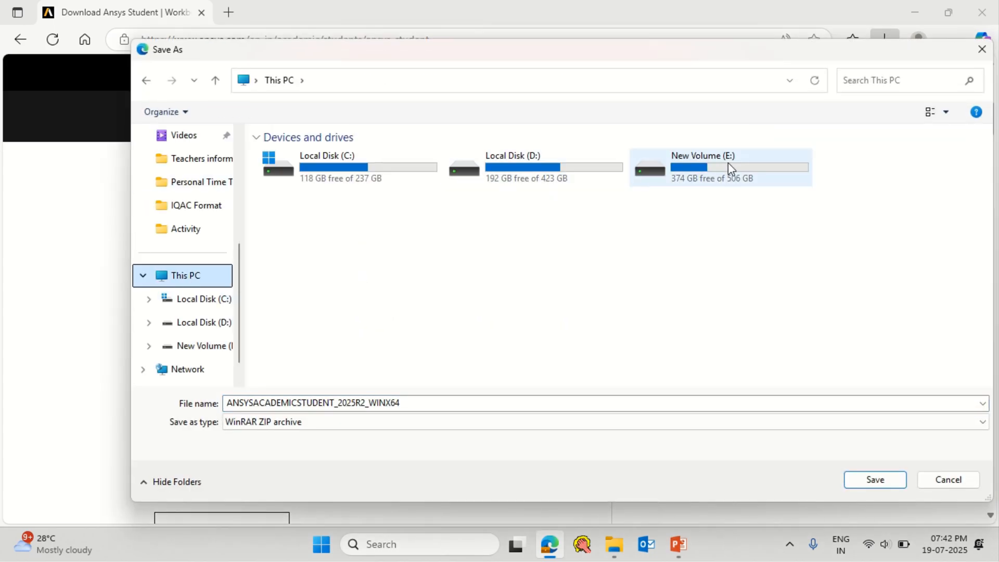
{"action": "left_click", "coordinate": [527, 172]}
{"action": "double_click", "coordinate": [526, 169]}
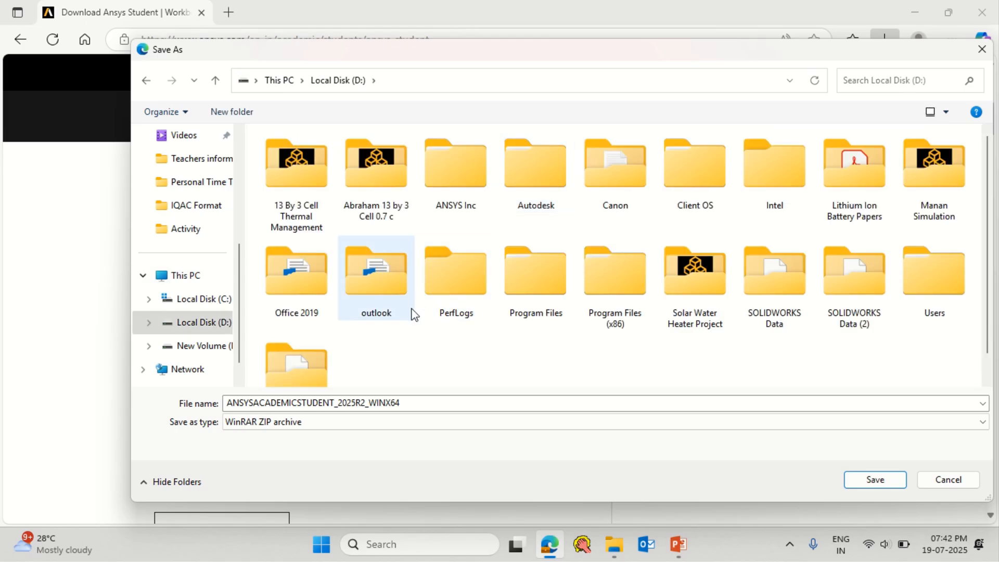
Step: Create a new folder named "Ansys 2025 r2" on Local Disk (D:) for the installer archive
{"action": "right_click", "coordinate": [415, 350]}
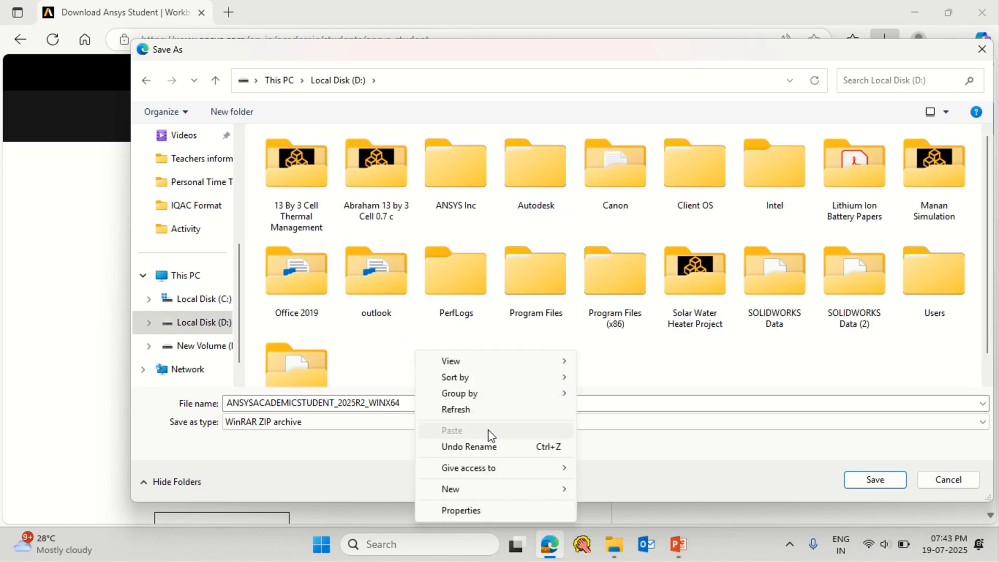
{"action": "mouse_move", "coordinate": [560, 490]}
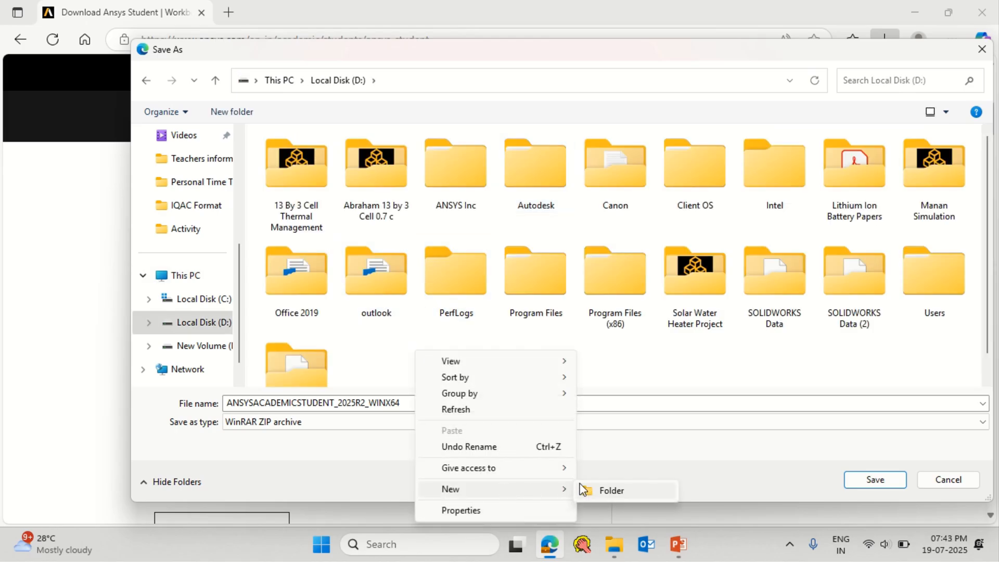
{"action": "left_click", "coordinate": [607, 492]}
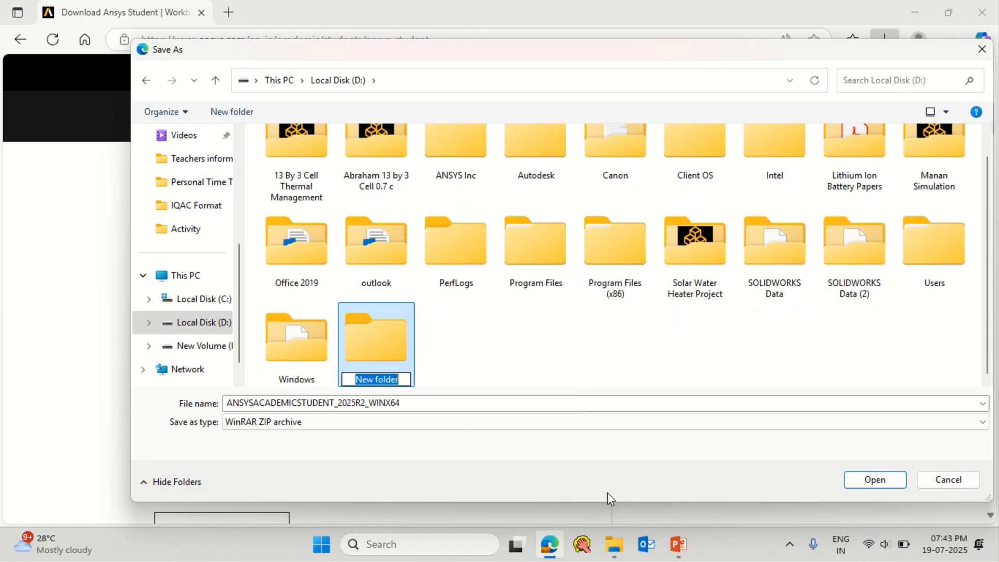
{"action": "type", "text": "Ansy"}
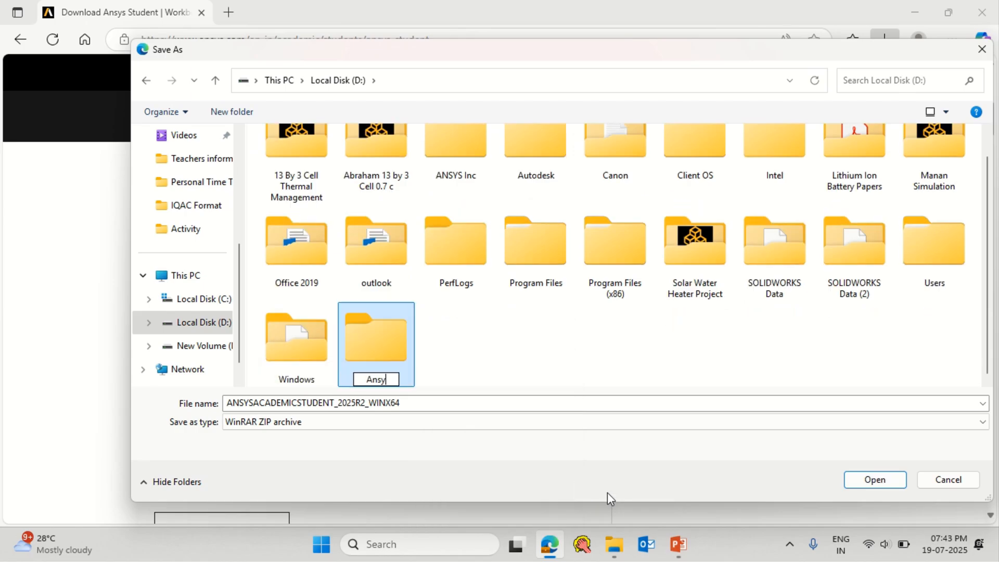
{"action": "type", "text": "s 2025"}
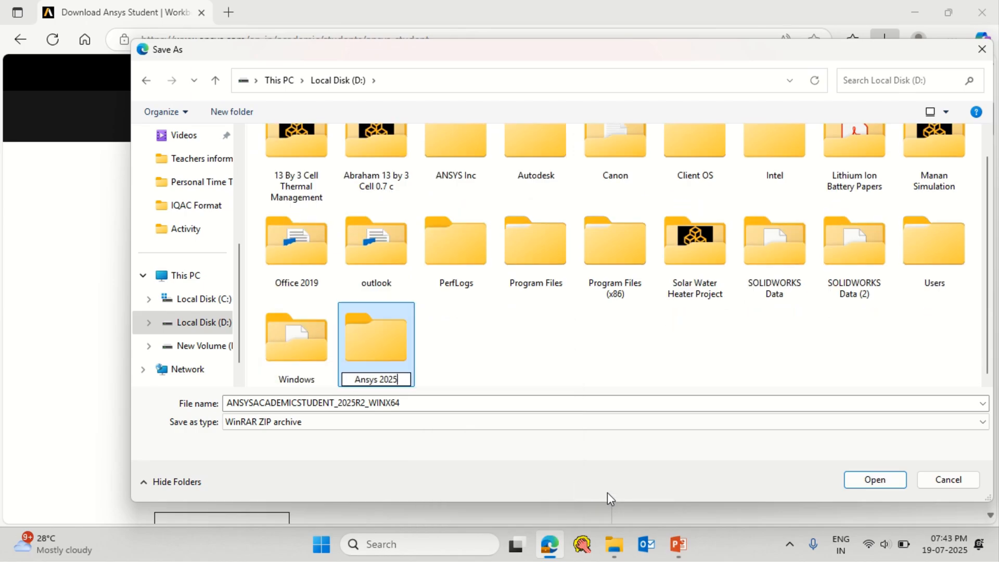
{"action": "type", "text": " r2"}
{"action": "left_click", "coordinate": [883, 479]}
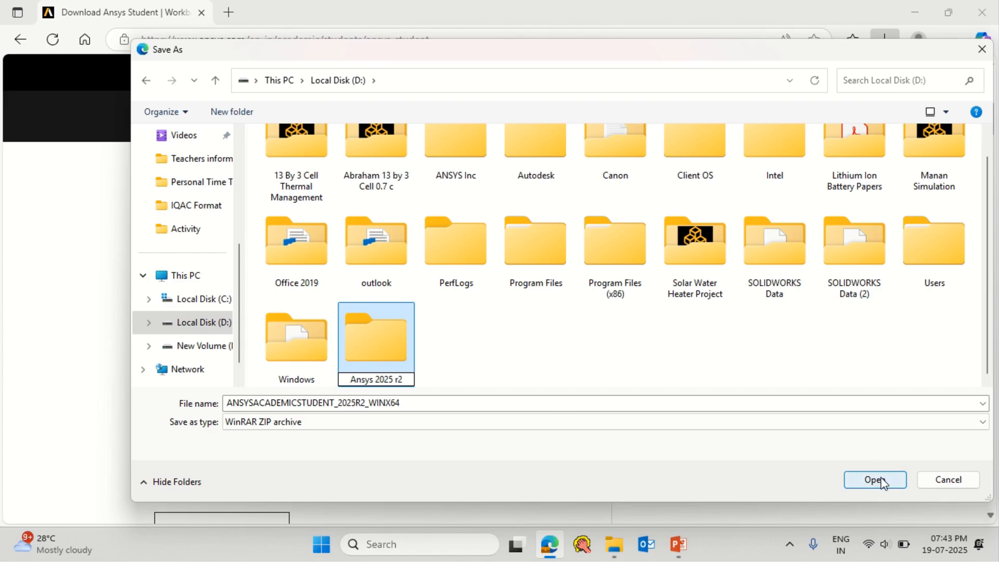
Step: Try to set the "Ansys 2025 r2" folder on Local Disk (D:) as the installer archive's save location
{"action": "left_click", "coordinate": [883, 480]}
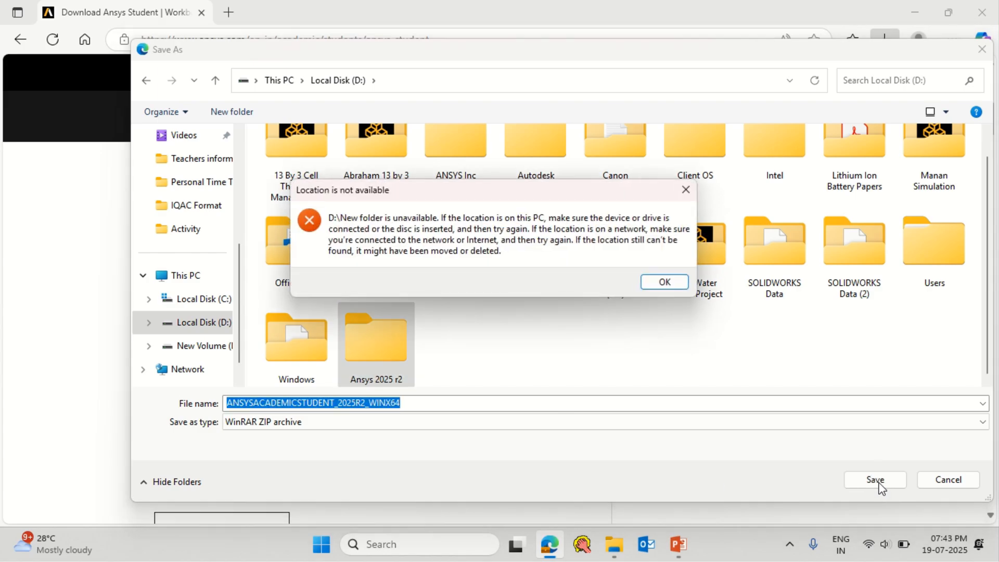
{"action": "left_click", "coordinate": [665, 282]}
{"action": "left_click", "coordinate": [396, 327]}
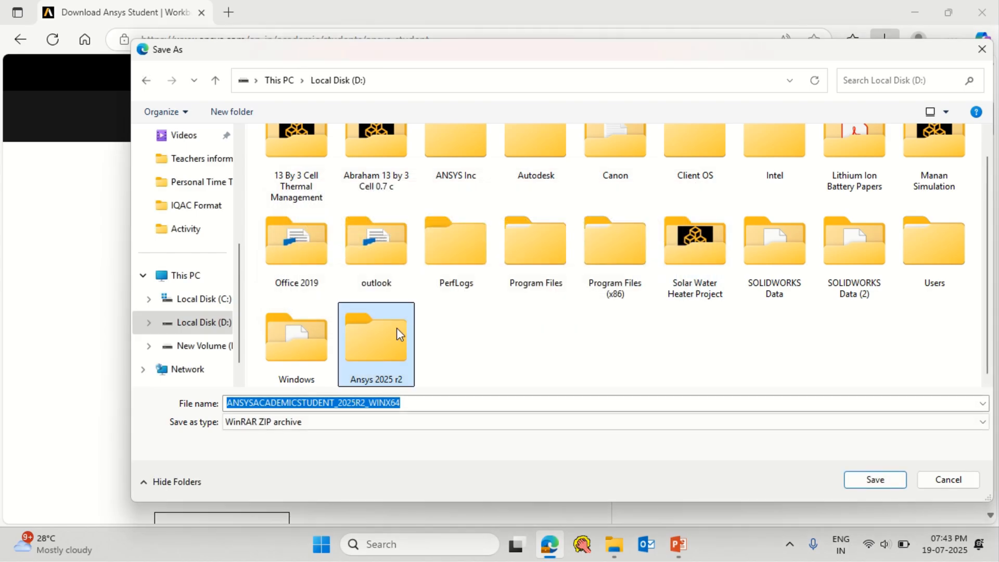
{"action": "double_click", "coordinate": [395, 329]}
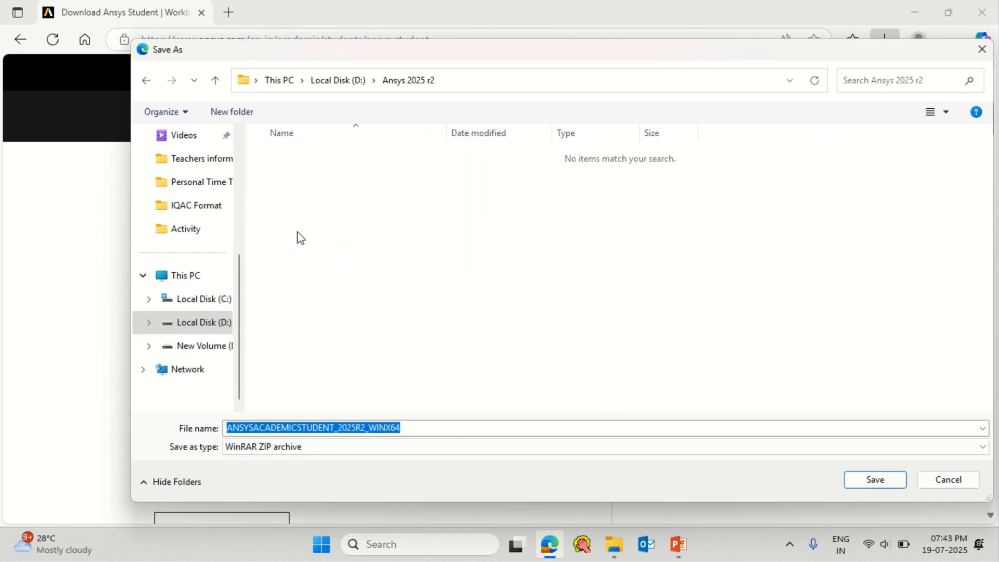
Step: Save the ANSYSACADEMICSTUDENT_2025R2_WINX64 archive to the Downloads folder
{"action": "left_click_drag", "start_coordinate": [240, 269], "coordinate": [245, 167]}
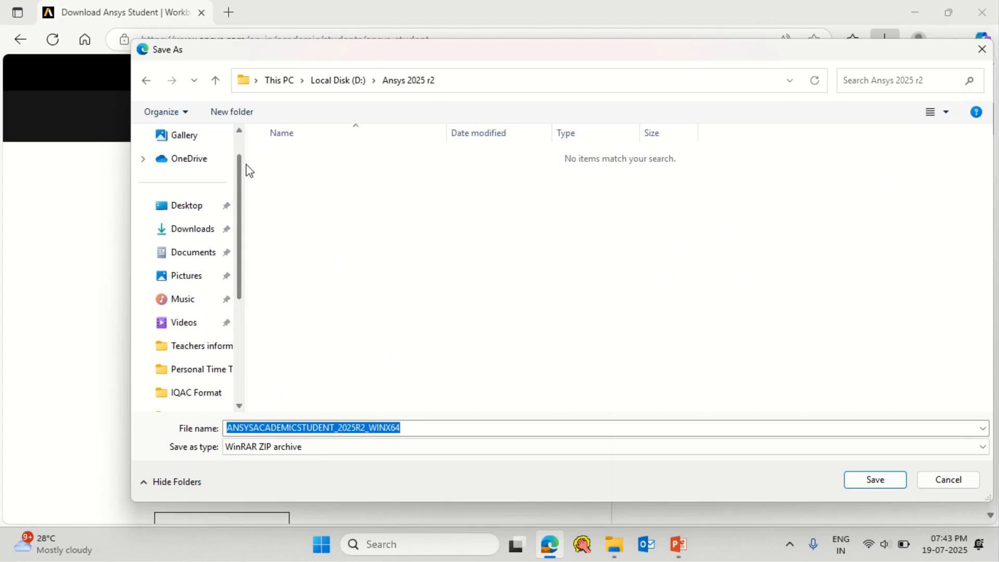
{"action": "left_click", "coordinate": [183, 233]}
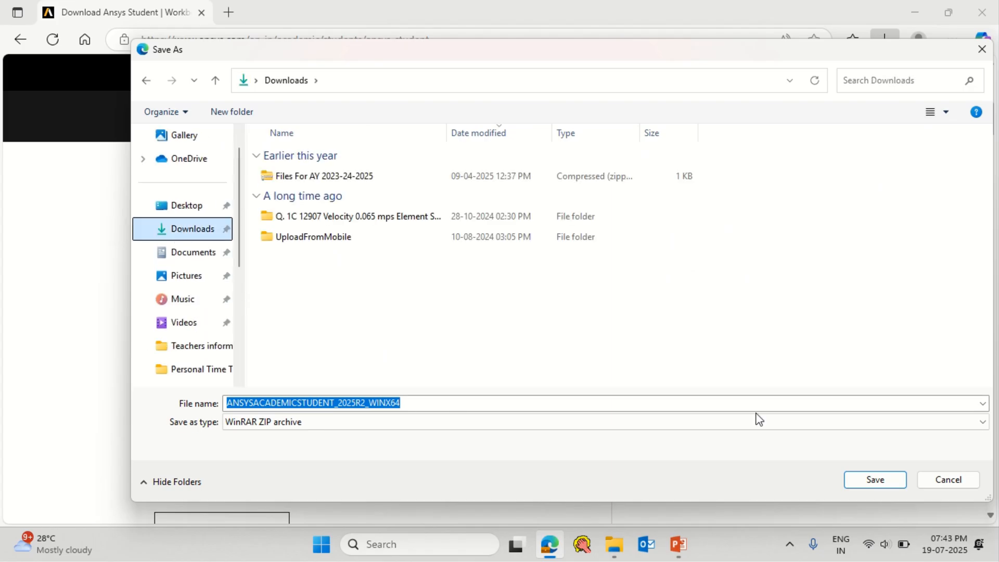
{"action": "left_click", "coordinate": [891, 485]}
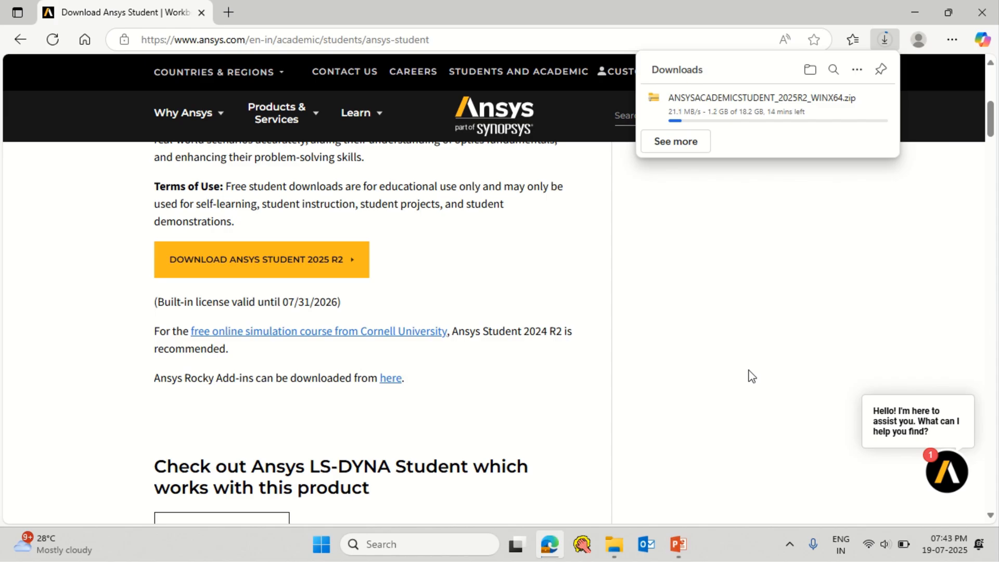
Step: Switch to File Explorer and open the v251 folder under ANSYS Inc, ANSYS Student on Local Disk (D:)
{"action": "left_click", "coordinate": [613, 544]}
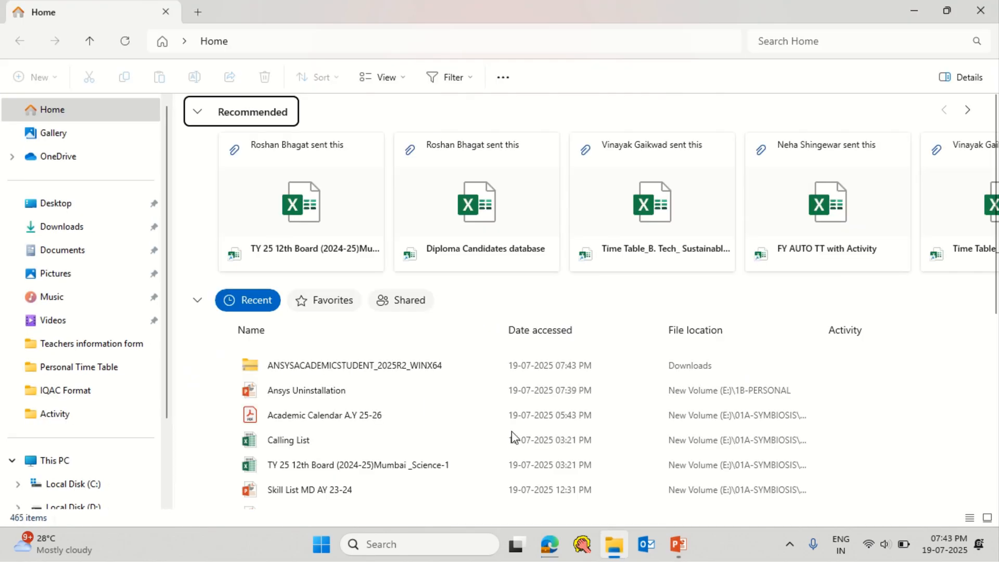
{"action": "left_click", "coordinate": [56, 460]}
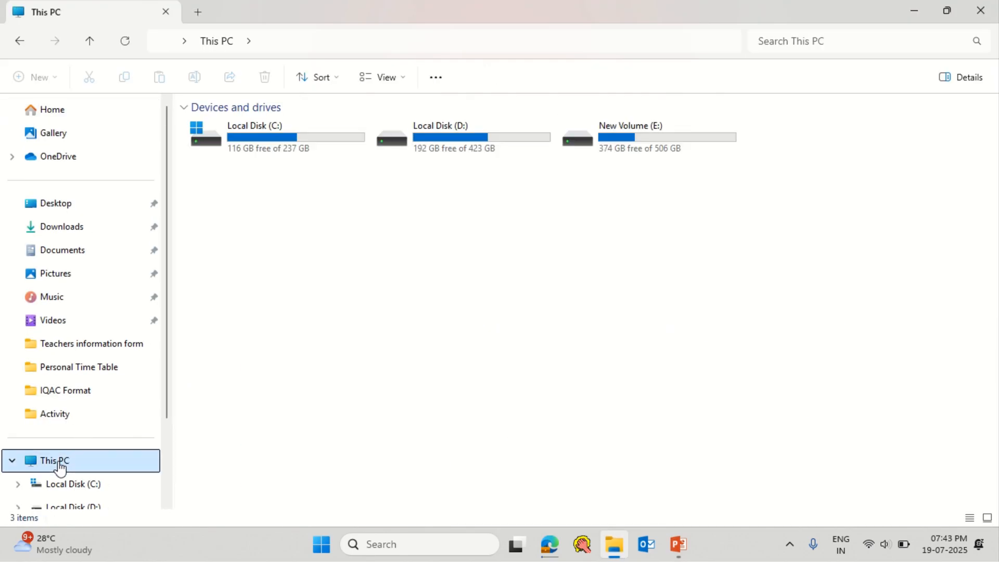
{"action": "left_click", "coordinate": [451, 156]}
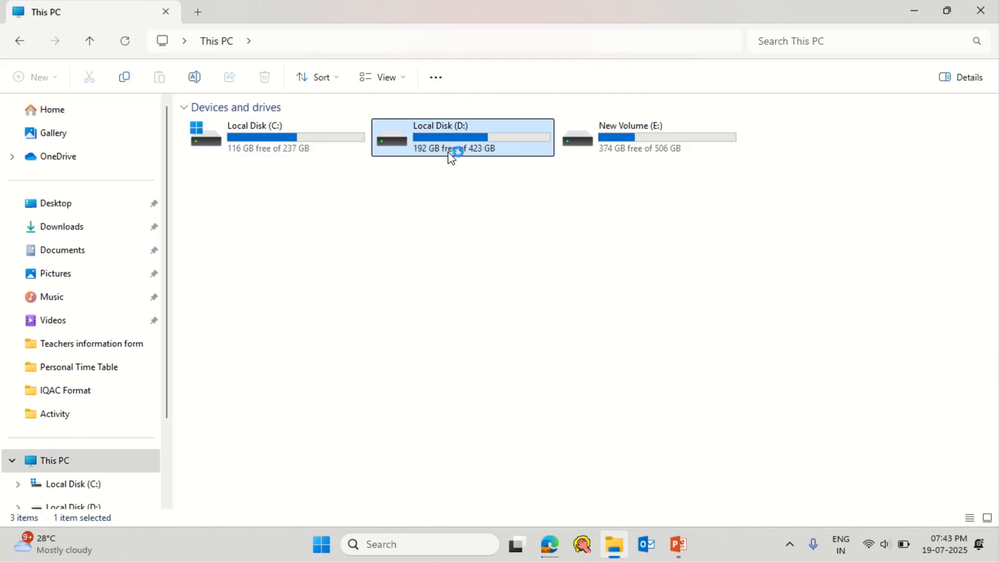
{"action": "double_click", "coordinate": [470, 154]}
{"action": "double_click", "coordinate": [334, 131]}
{"action": "double_click", "coordinate": [282, 165]}
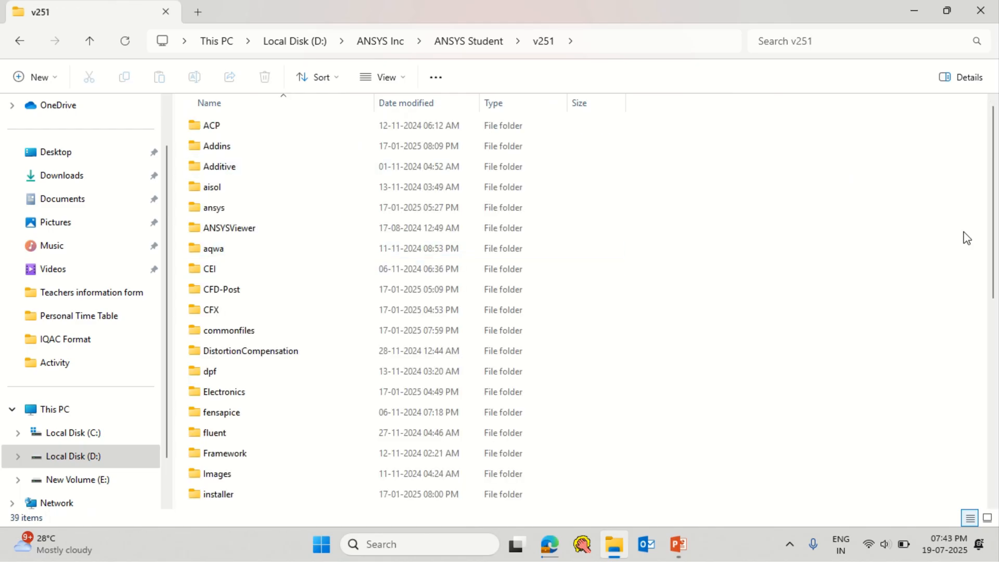
Step: Run the Uninstall application in the v251 folder as administrator and exit the uninstaller when it finishes
{"action": "left_click_drag", "start_coordinate": [994, 221], "coordinate": [996, 445]}
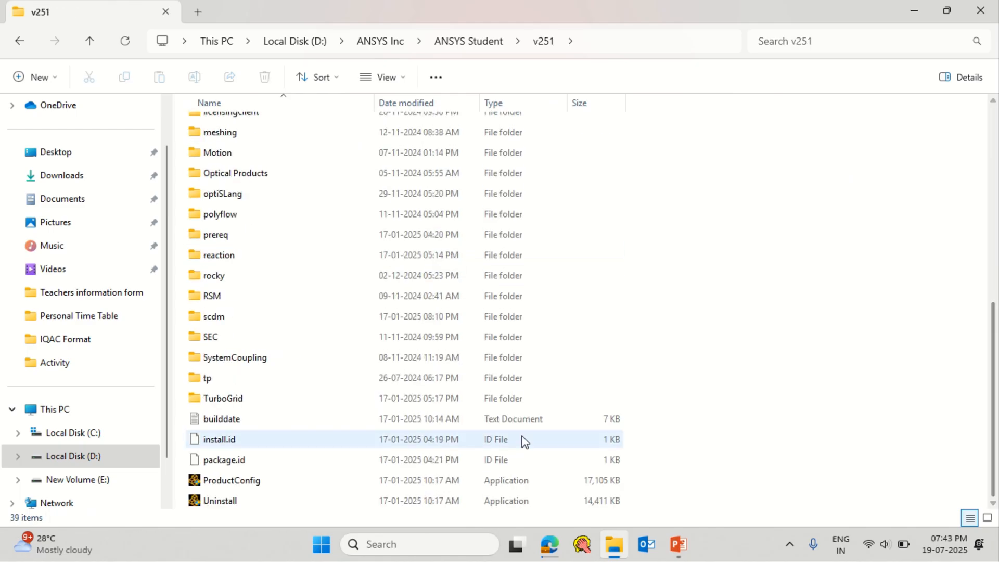
{"action": "left_click", "coordinate": [212, 504]}
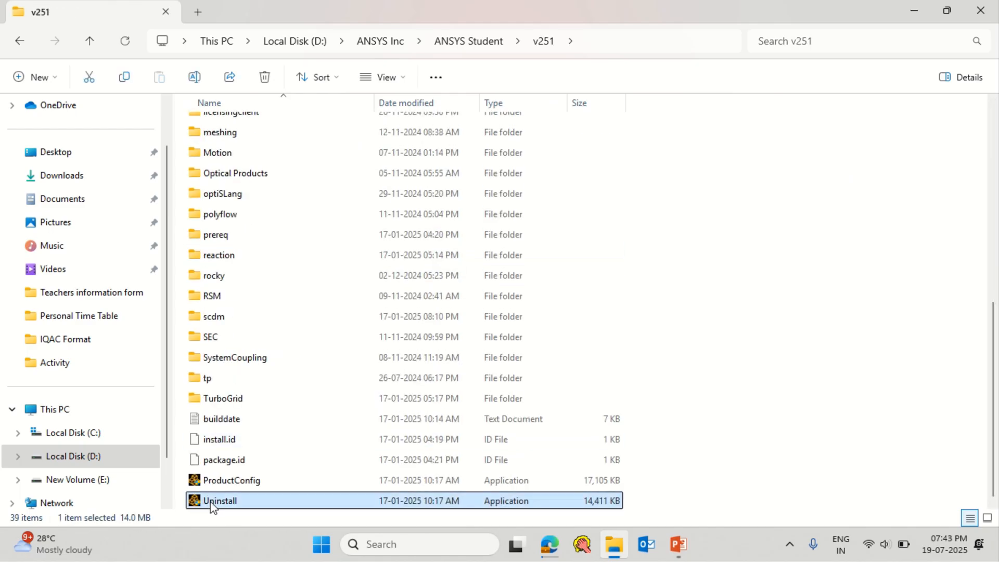
{"action": "right_click", "coordinate": [213, 504]}
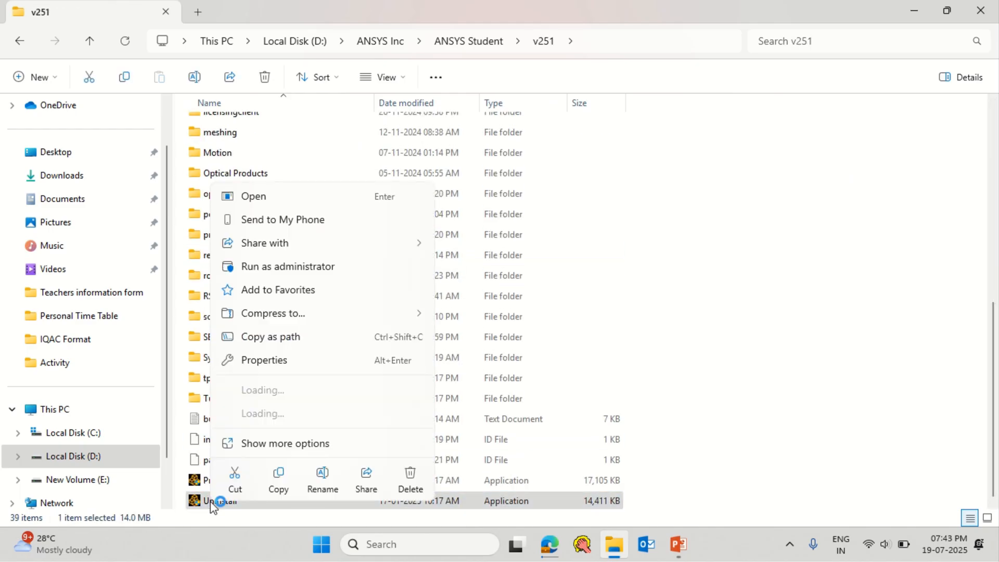
{"action": "left_click", "coordinate": [302, 266]}
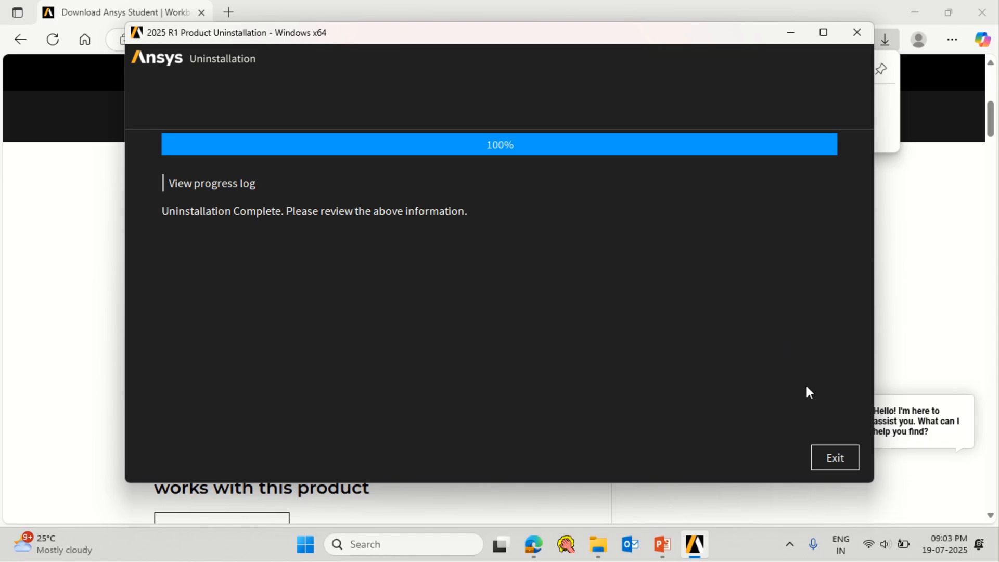
{"action": "left_click", "coordinate": [830, 456]}
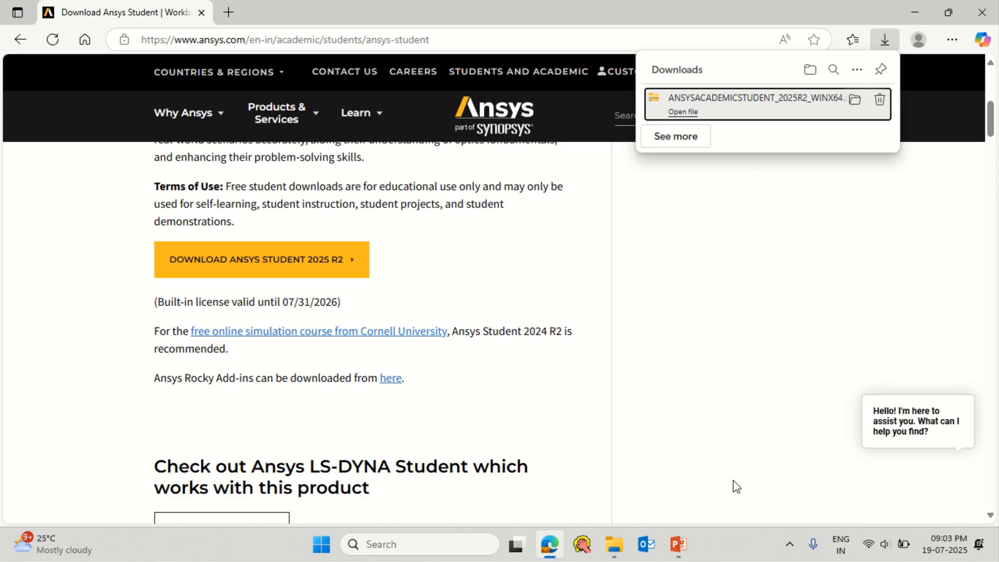
Step: Search Windows for Workbench to check whether it is still installed, then close the search
{"action": "left_click", "coordinate": [445, 542]}
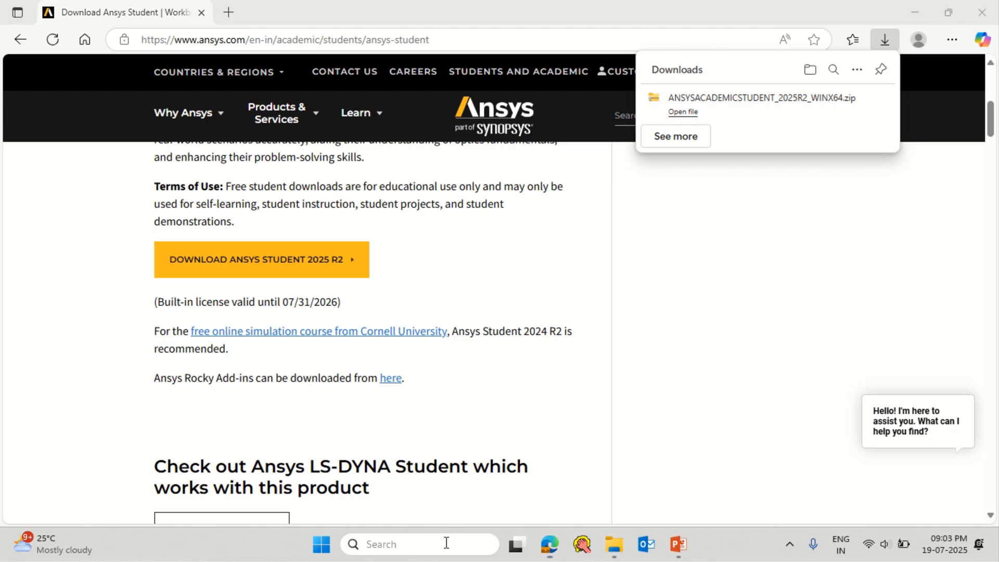
{"action": "type", "text": "word"}
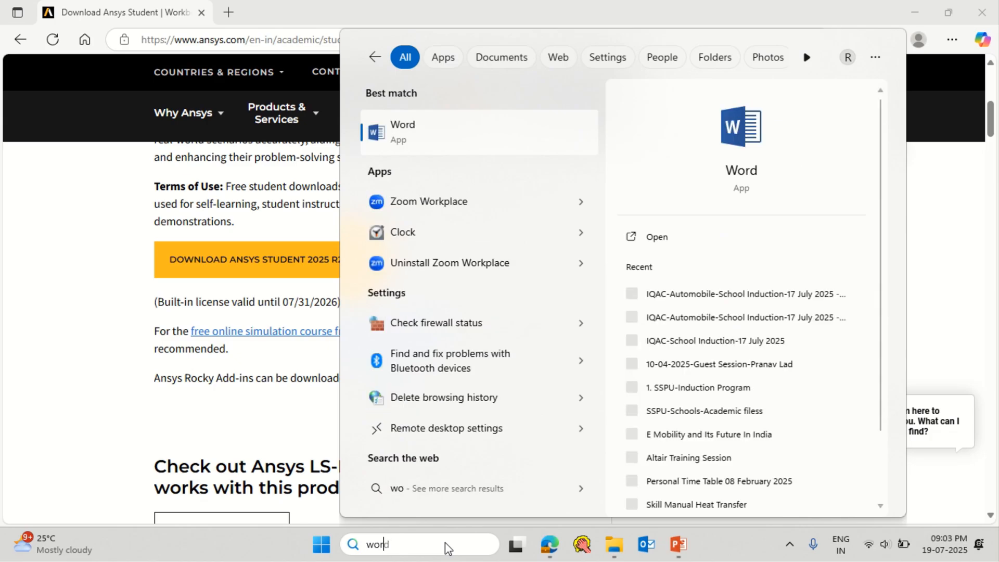
{"action": "key", "text": "BackSpace"}
{"action": "type", "text": "kb"}
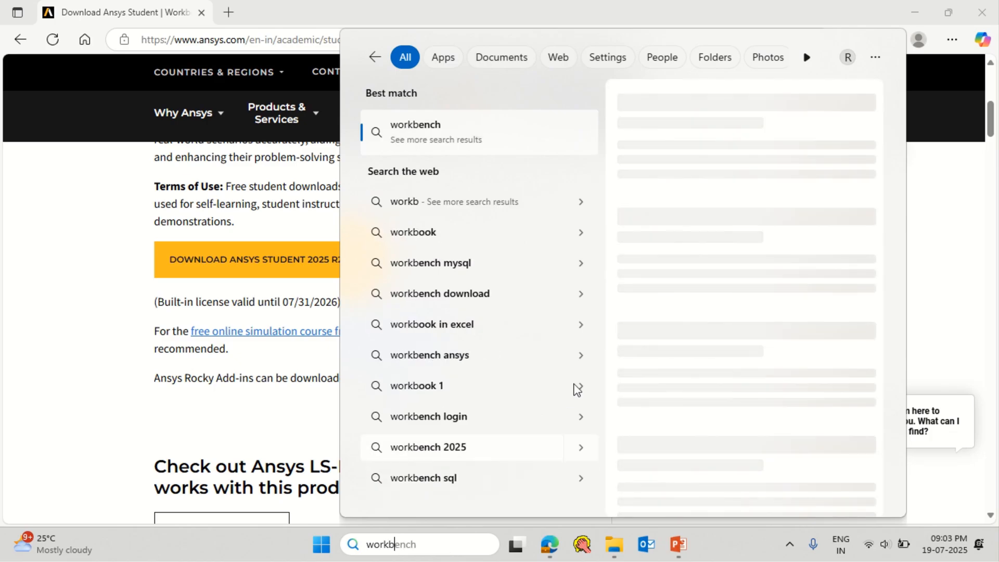
{"action": "left_click", "coordinate": [936, 187]}
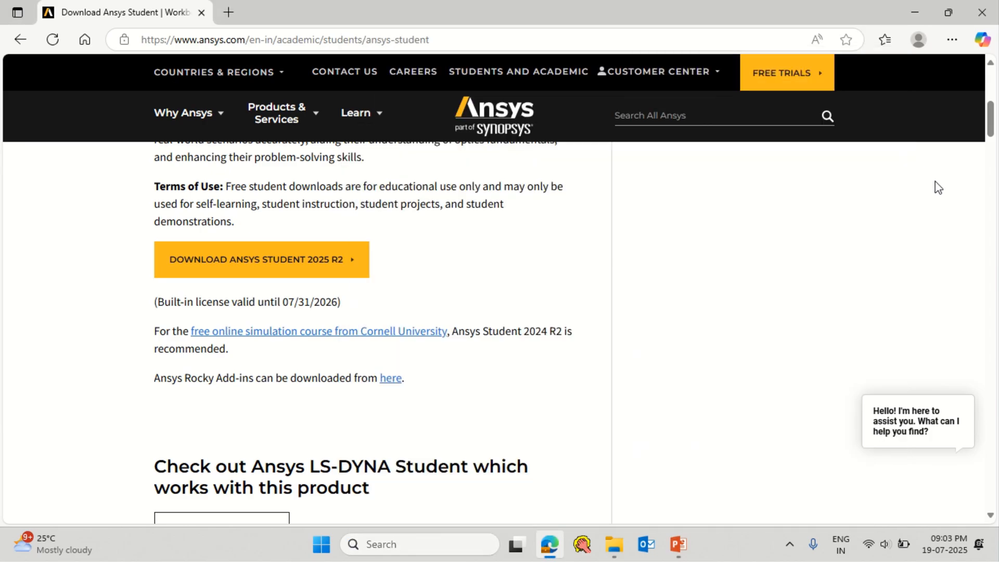
Step: Show the downloaded ANSYSACADEMICSTUDENT_2025R2_WINX64.zip in its folder from the browser's download list
{"action": "mouse_move", "coordinate": [576, 39]}
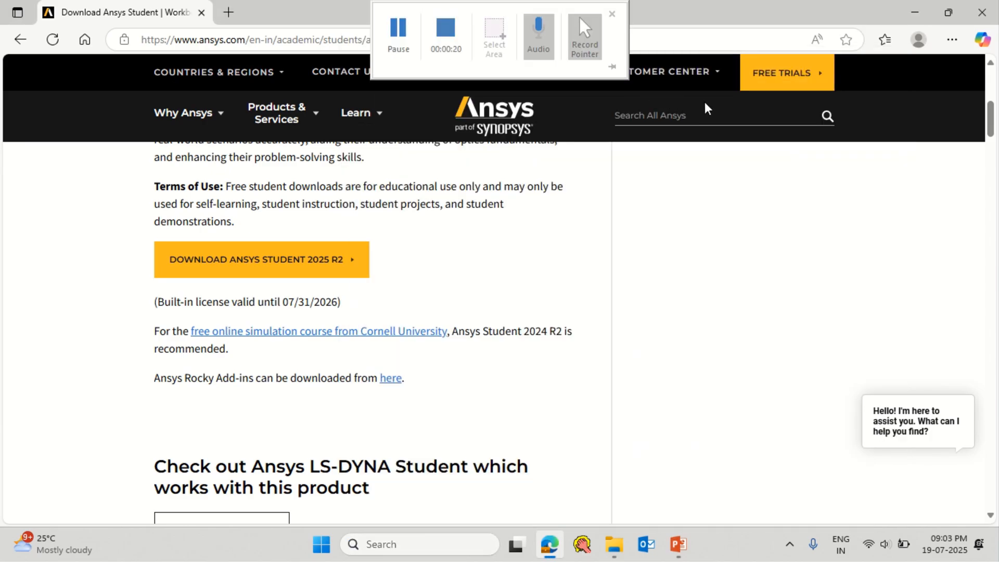
{"action": "left_click", "coordinate": [951, 41]}
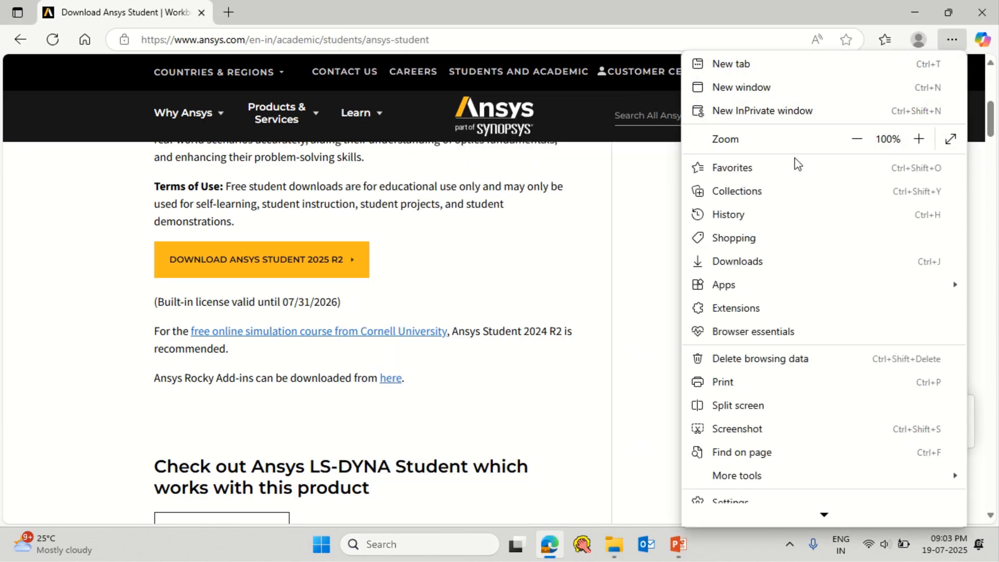
{"action": "left_click", "coordinate": [769, 259]}
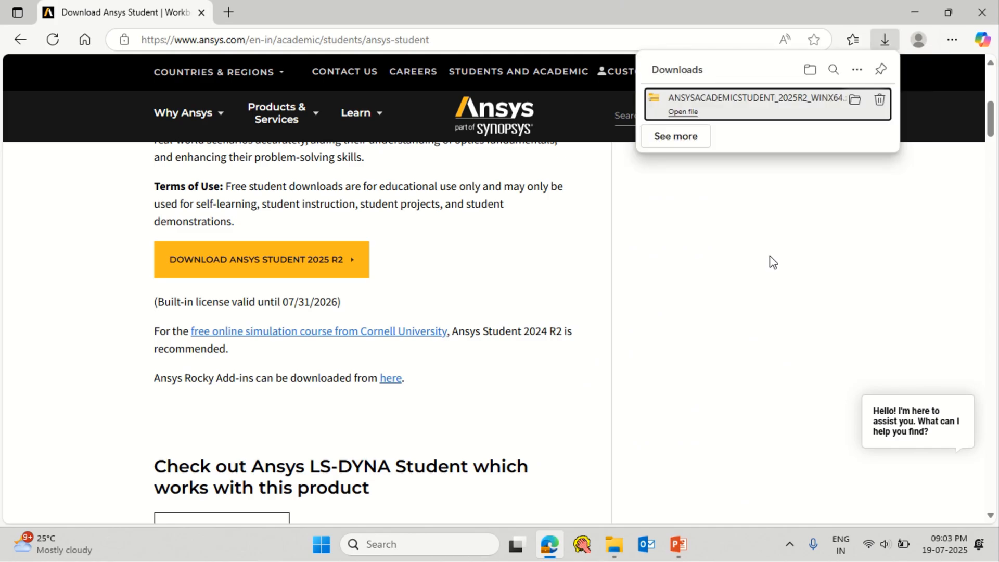
{"action": "right_click", "coordinate": [739, 108]}
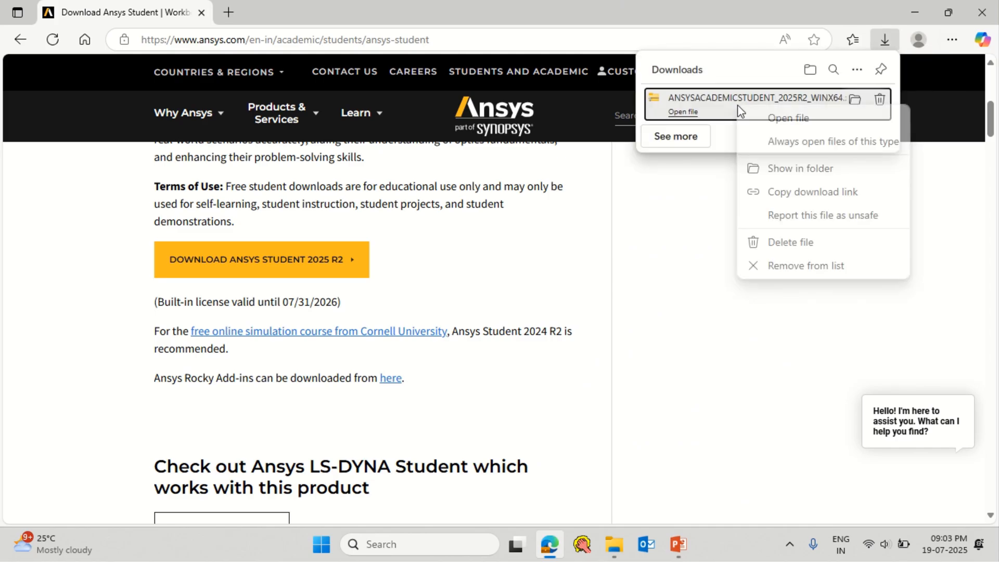
{"action": "left_click", "coordinate": [817, 167]}
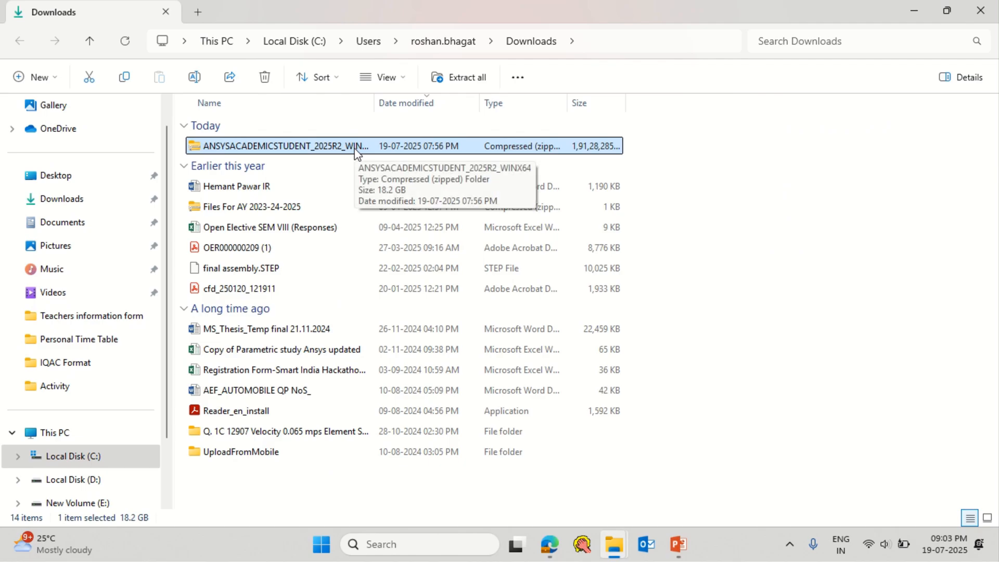
Step: Copy the ANSYSACADEMICSTUDENT_2025R2_WINX64 archive from Downloads to Local Disk (D:), granting administrator permission
{"action": "right_click", "coordinate": [355, 152]}
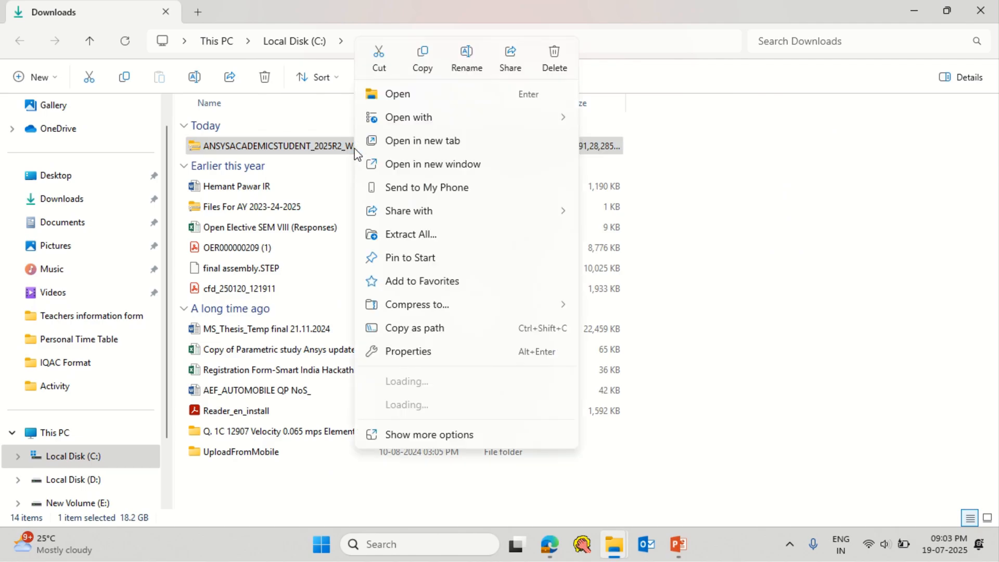
{"action": "left_click", "coordinate": [430, 63]}
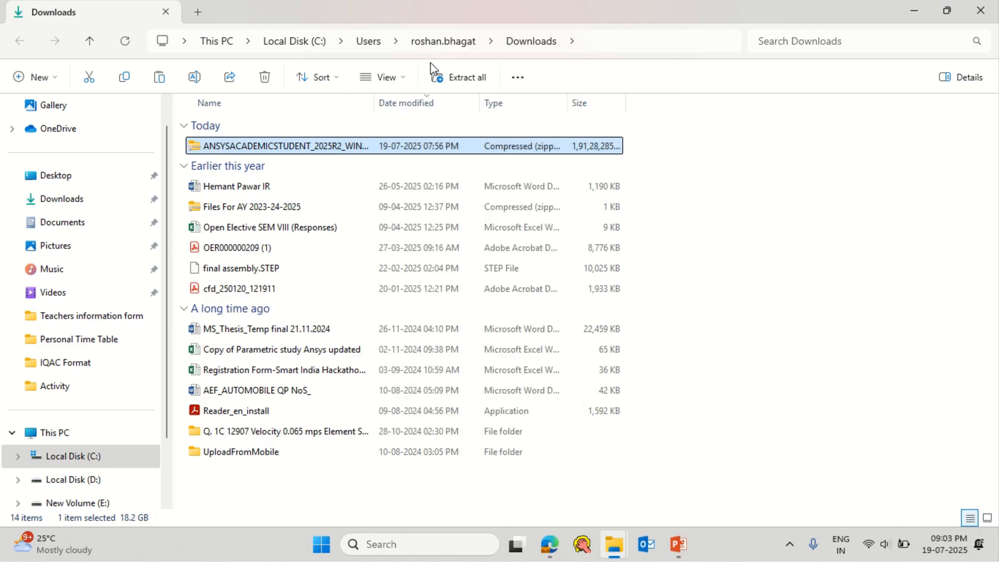
{"action": "left_click", "coordinate": [40, 432]}
{"action": "double_click", "coordinate": [463, 150]}
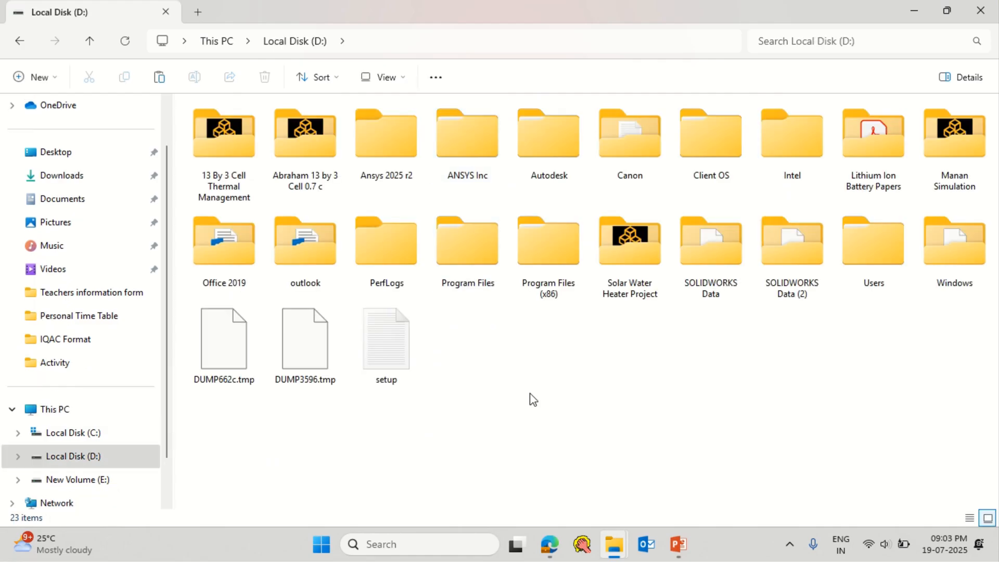
{"action": "key", "text": "ctrl+v"}
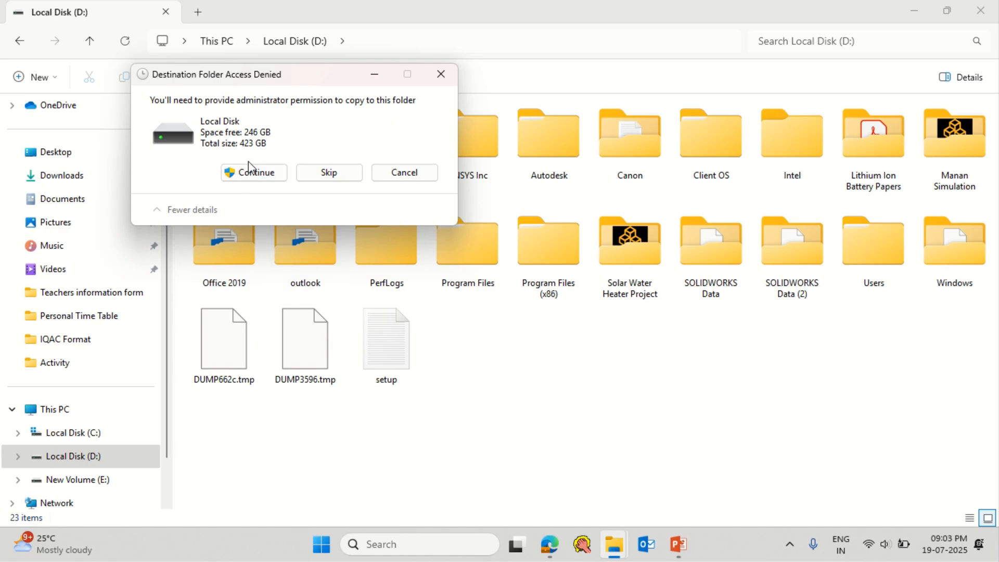
{"action": "left_click", "coordinate": [251, 172]}
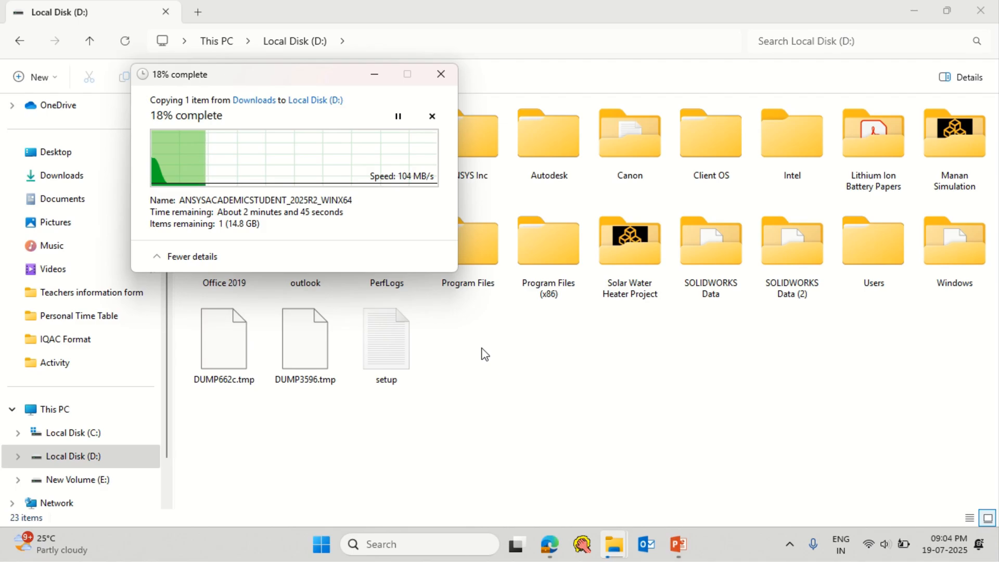
{"action": "mouse_move", "coordinate": [435, 5]}
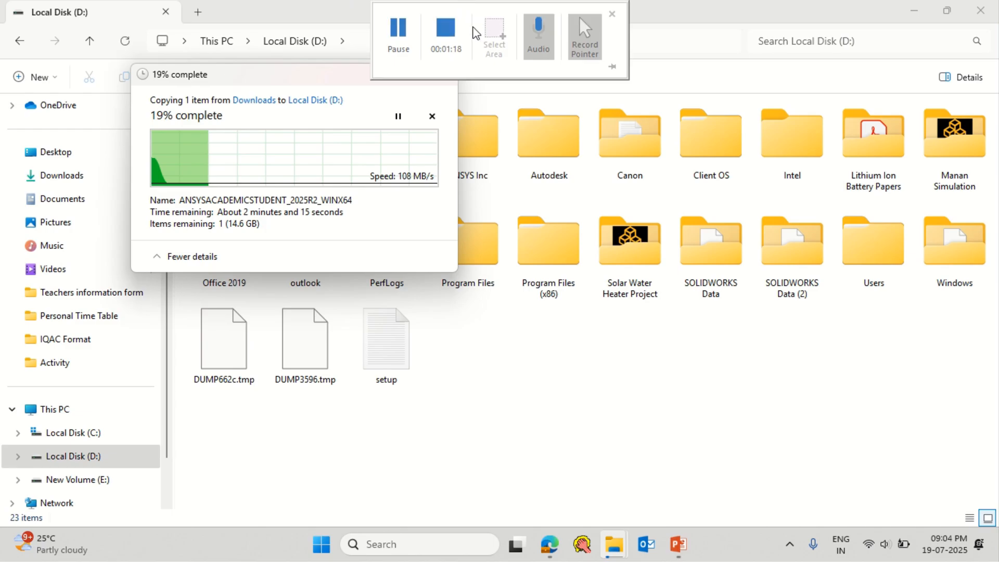
{"action": "left_click", "coordinate": [462, 34]}
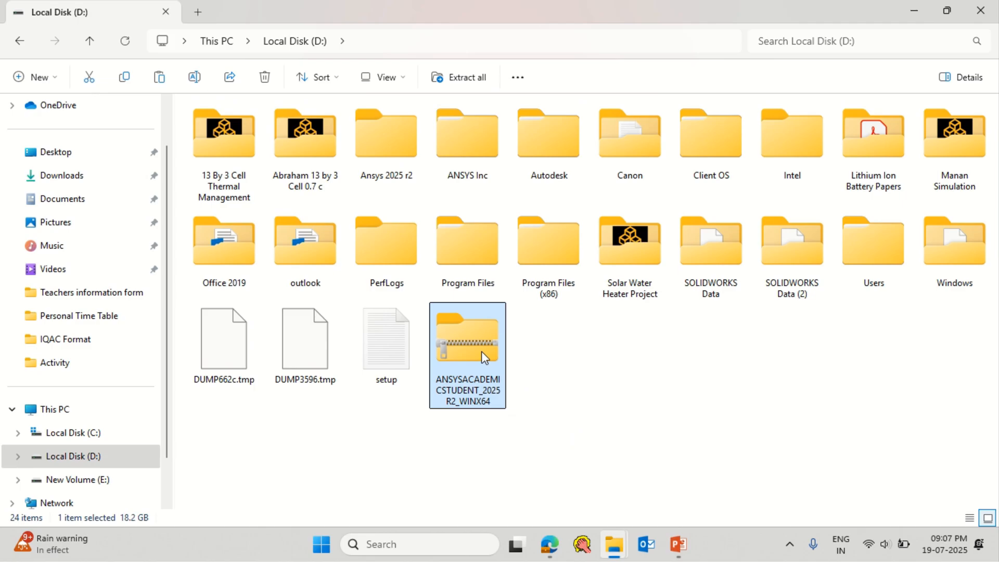
Step: Move the ANSYSACADEMICSTUDENT_2025R2_WINX64 archive from the root of Local Disk (D:) into the "Ansys 2025 r2" folder, granting administrator permission
{"action": "double_click", "coordinate": [401, 170]}
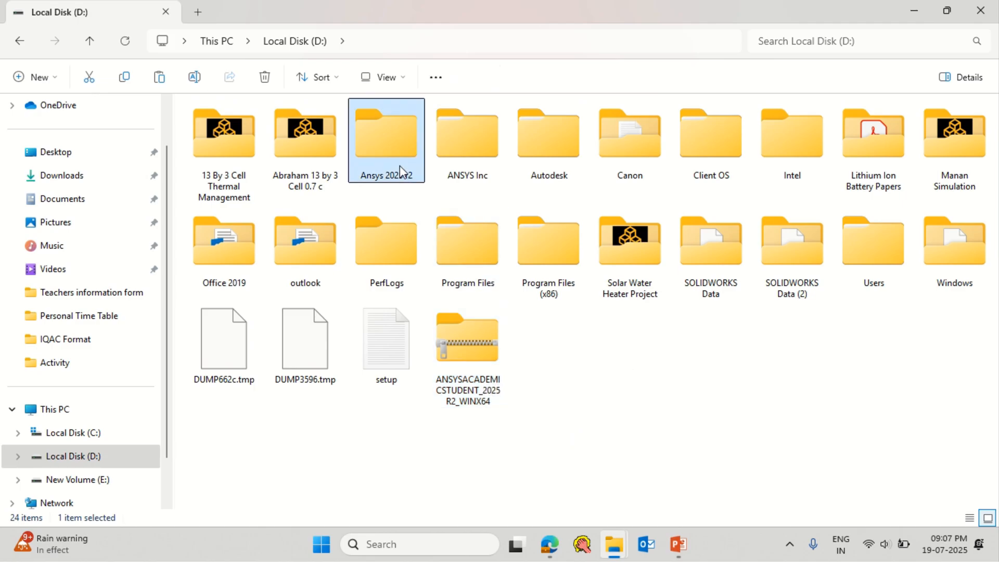
{"action": "left_click", "coordinate": [94, 43]}
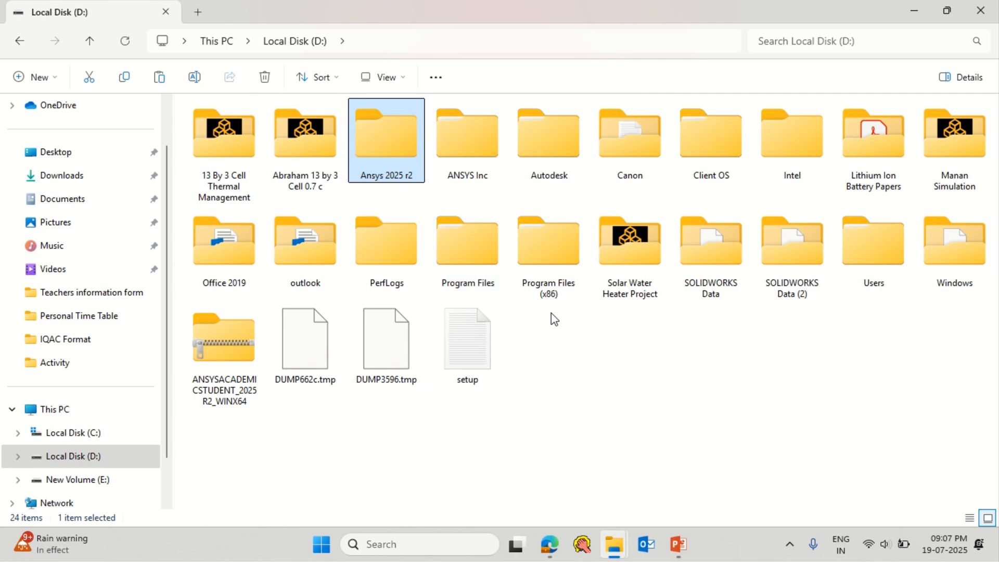
{"action": "left_click", "coordinate": [226, 349]}
{"action": "right_click", "coordinate": [227, 345]}
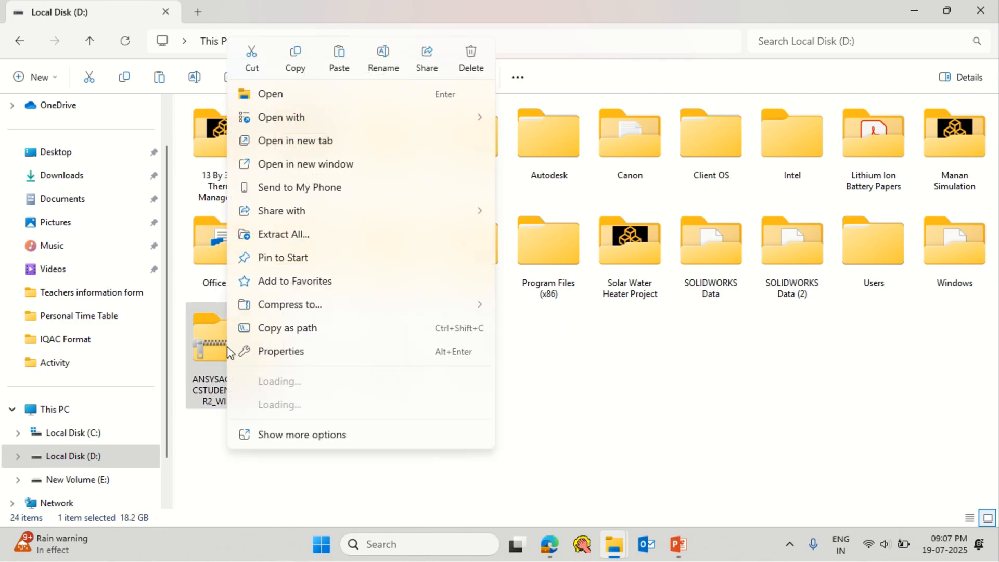
{"action": "left_click", "coordinate": [252, 59]}
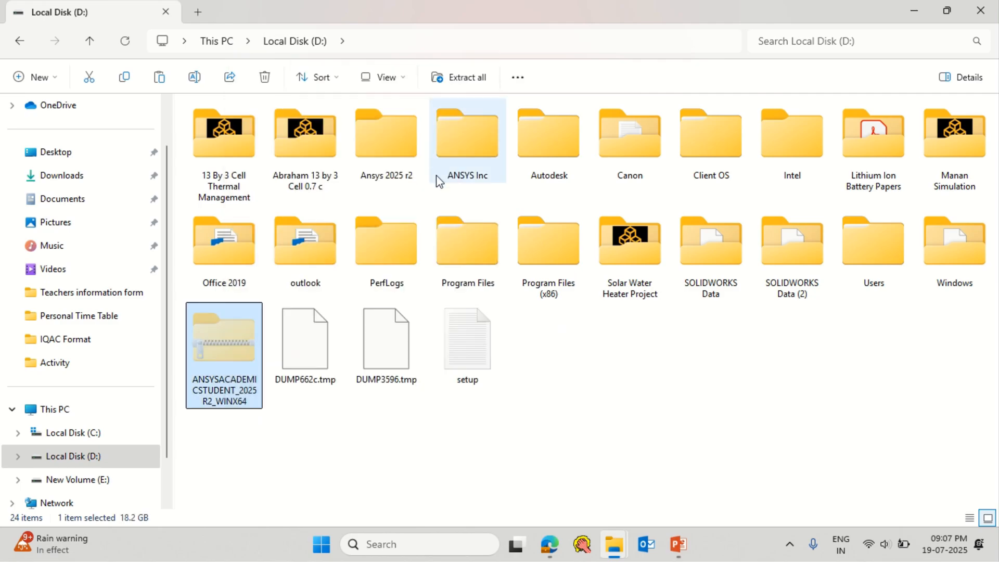
{"action": "left_click", "coordinate": [407, 153]}
{"action": "double_click", "coordinate": [407, 153]}
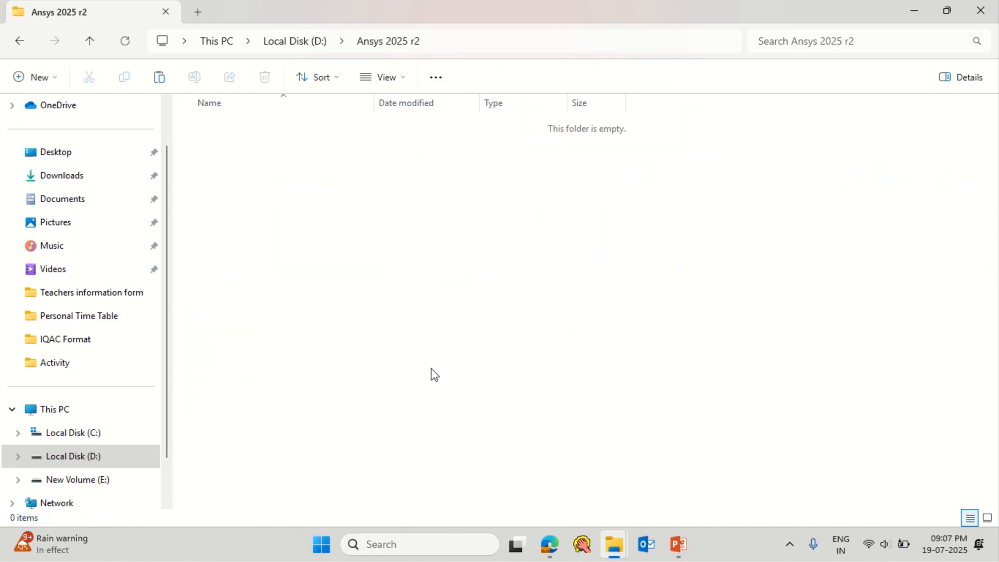
{"action": "key", "text": "ctrl+v"}
{"action": "key", "text": "Return"}
{"action": "mouse_move", "coordinate": [621, 551]}
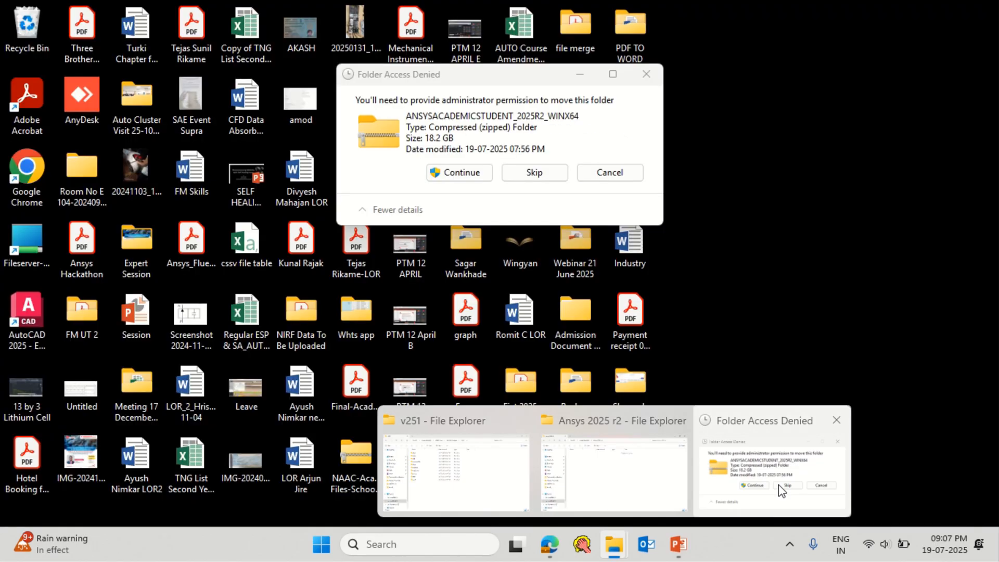
{"action": "left_click", "coordinate": [778, 484]}
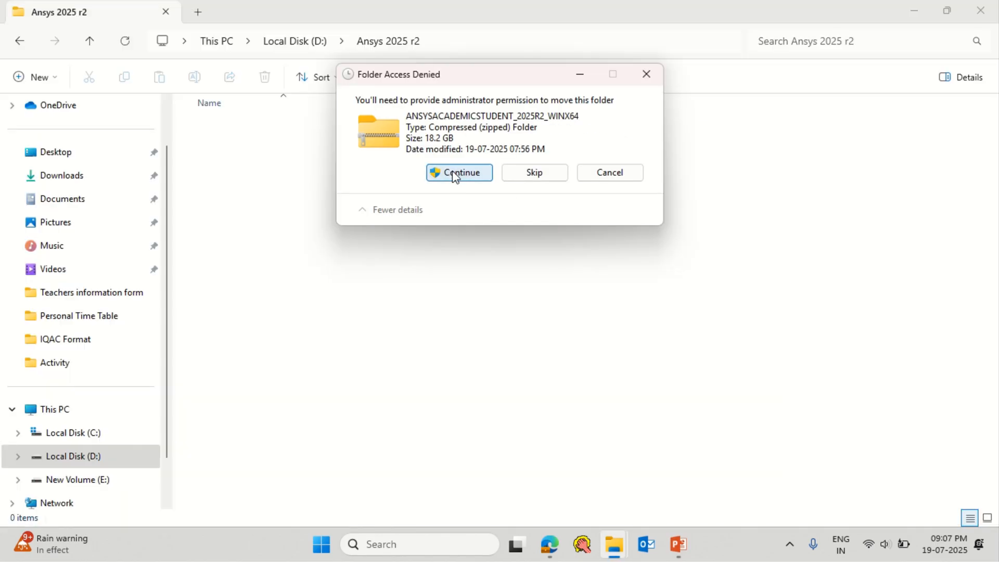
{"action": "left_click", "coordinate": [454, 175]}
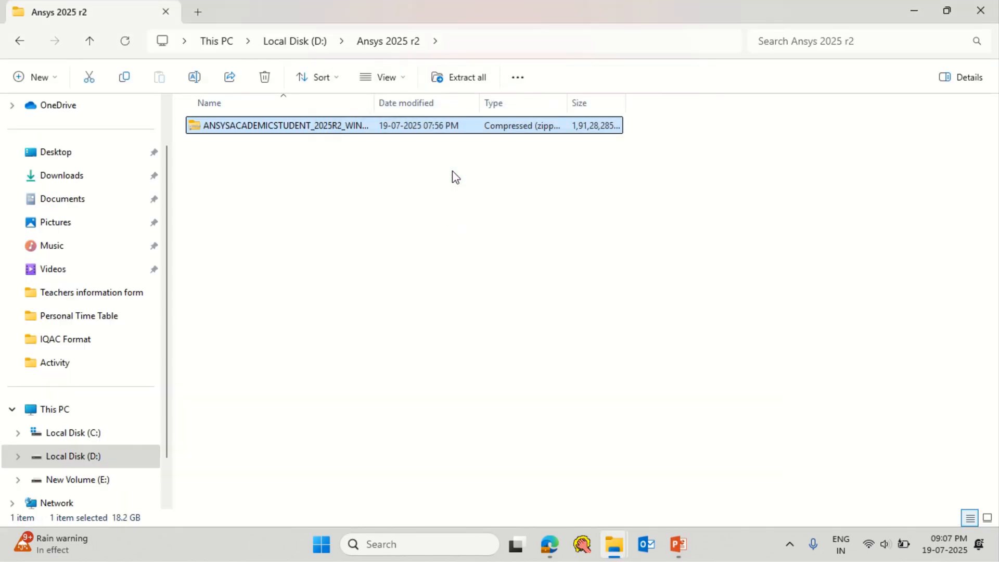
Step: Extract the entire archive to D:\Ansys 2025 r2\ANSYSACADEMICSTUDENT_2025R2_WINX64, showing the extracted files when complete
{"action": "right_click", "coordinate": [292, 127]}
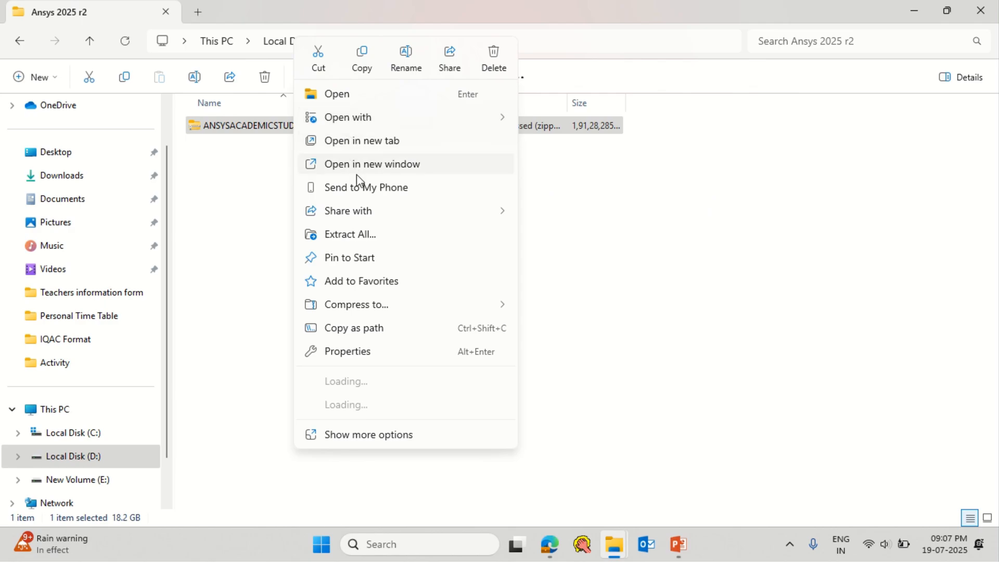
{"action": "left_click", "coordinate": [369, 237]}
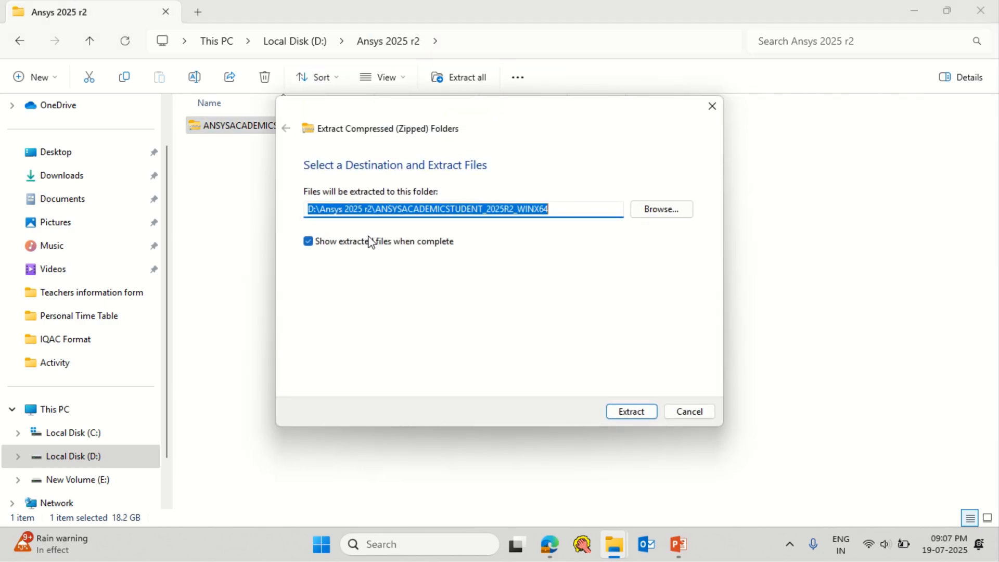
{"action": "left_click", "coordinate": [620, 413]}
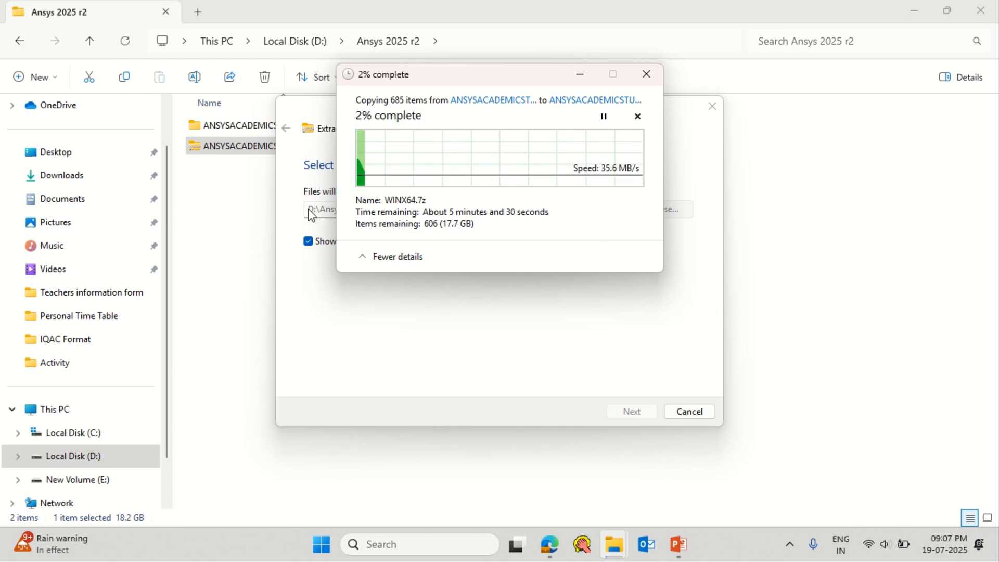
{"action": "mouse_move", "coordinate": [471, 13]}
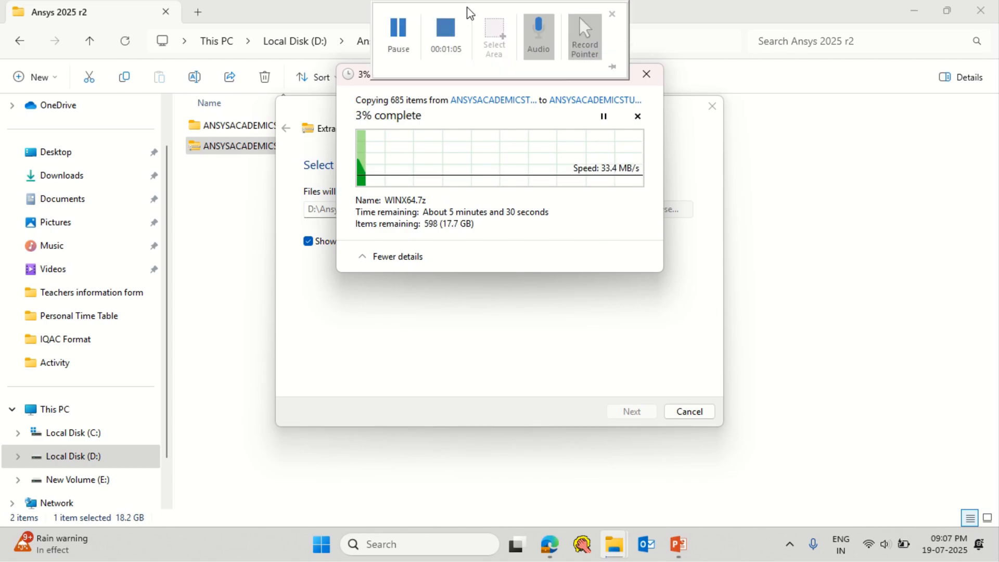
{"action": "left_click", "coordinate": [446, 33]}
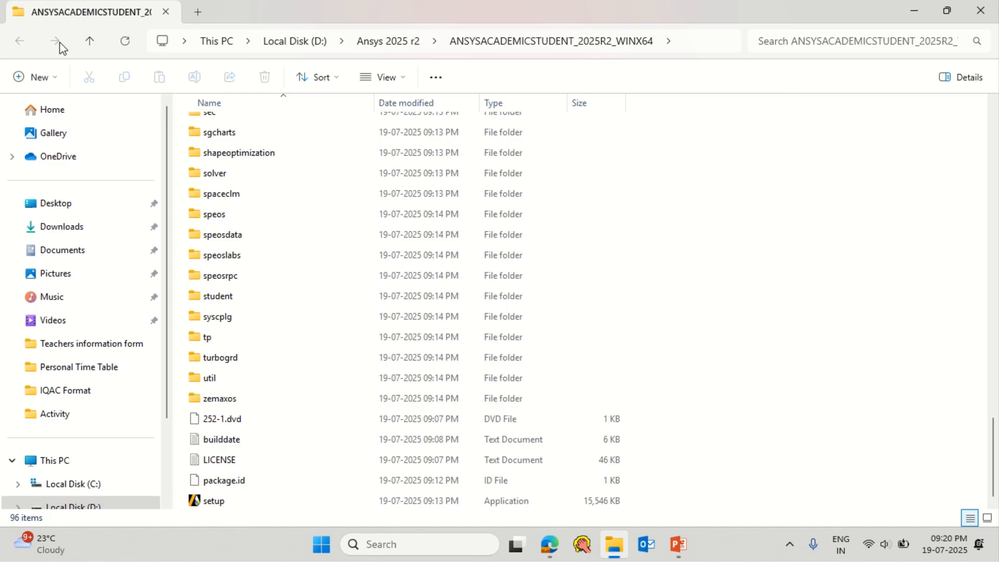
Step: Go back to the "Ansys 2025 r2" folder, reopen the extracted ANSYSACADEMICSTUDENT_2025R2_WINX64 folder and locate the setup application
{"action": "left_click", "coordinate": [90, 44]}
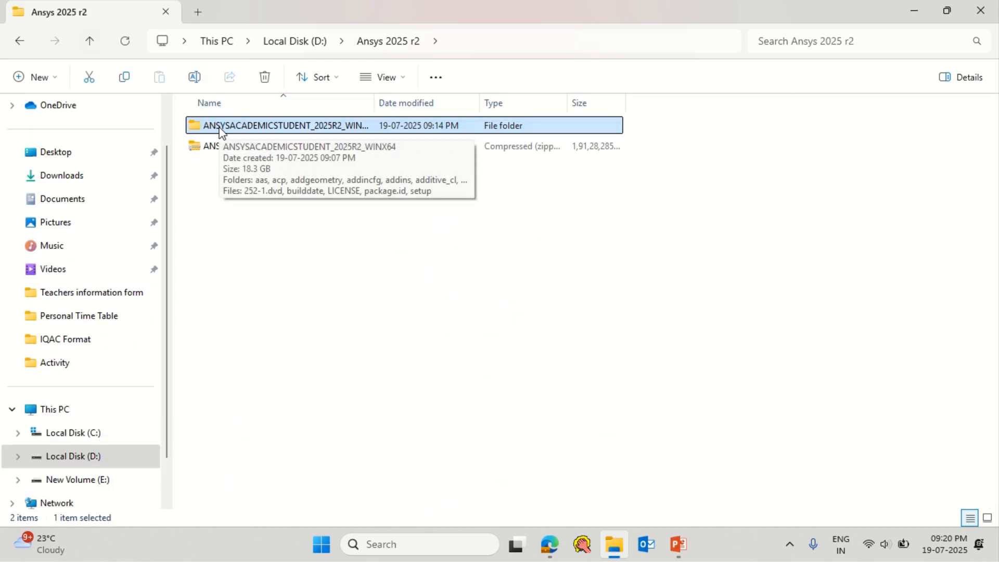
{"action": "double_click", "coordinate": [241, 127]}
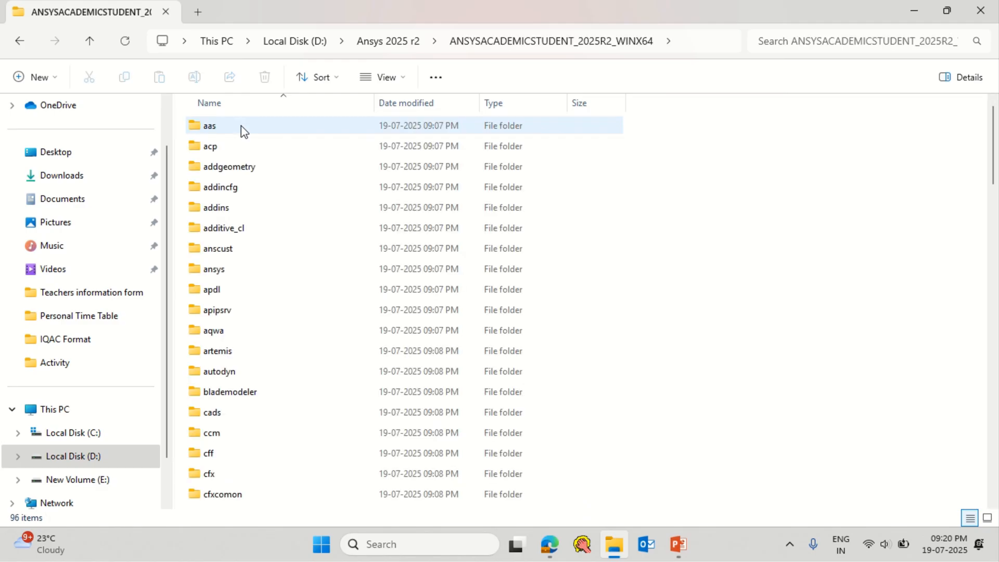
{"action": "left_click_drag", "start_coordinate": [990, 134], "coordinate": [996, 475]}
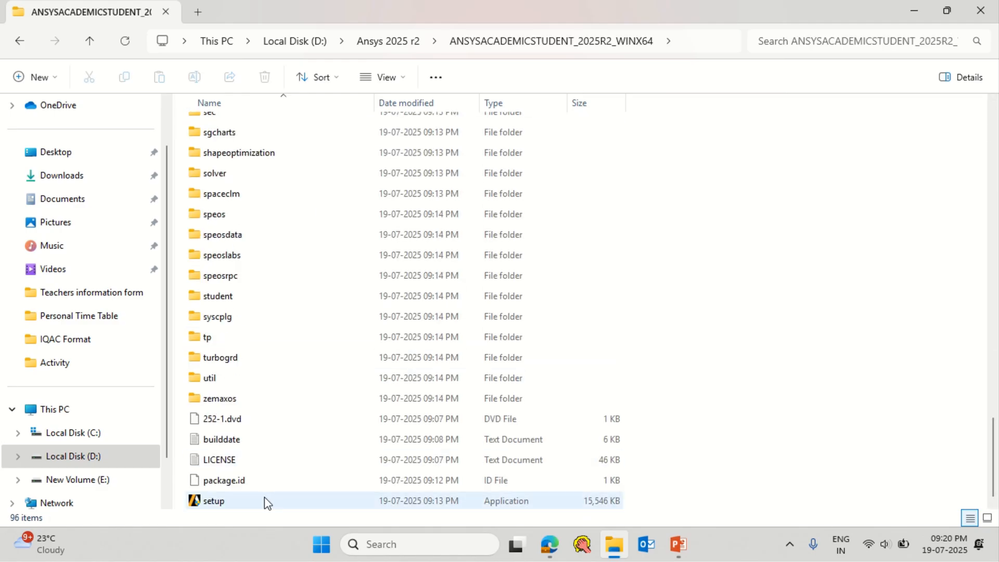
Step: Bring up the Windows power options, including Restart
{"action": "left_click", "coordinate": [328, 546]}
{"action": "left_click", "coordinate": [681, 499]}
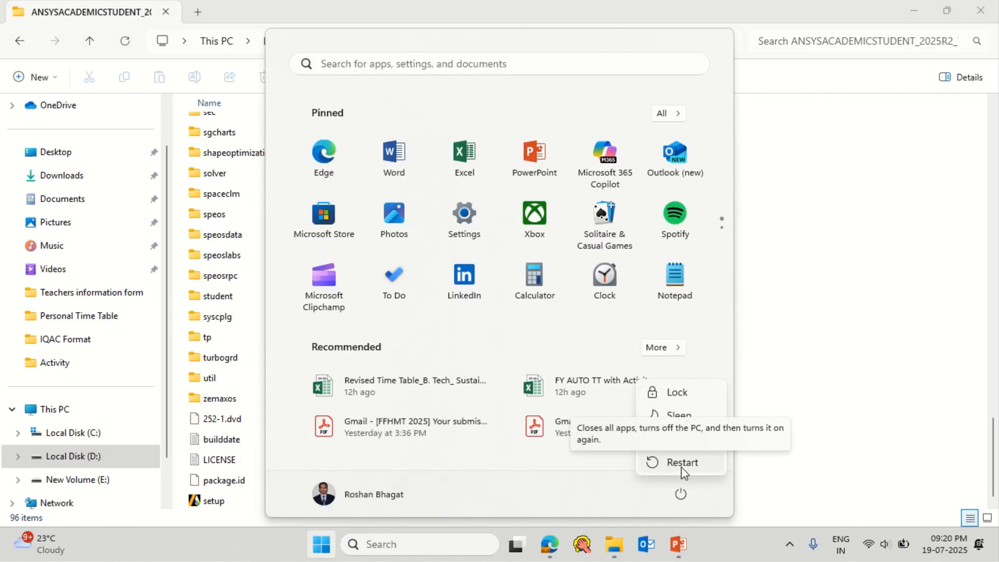
{"action": "left_click", "coordinate": [678, 543]}
{"action": "mouse_move", "coordinate": [426, 6]}
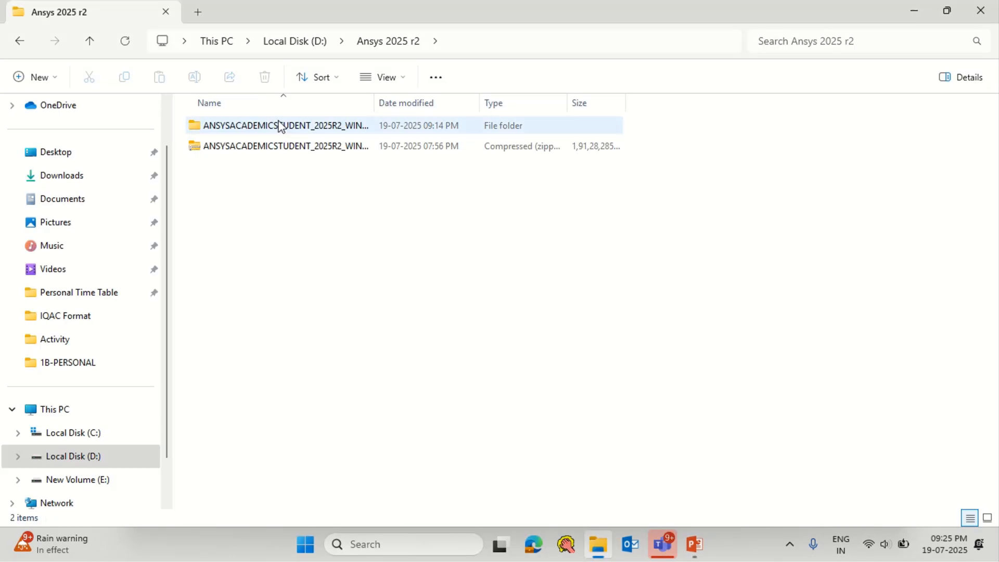
Step: Open the extracted ANSYSACADEMICSTUDENT_2025R2_WINX64 folder and run the setup application as administrator
{"action": "double_click", "coordinate": [281, 126]}
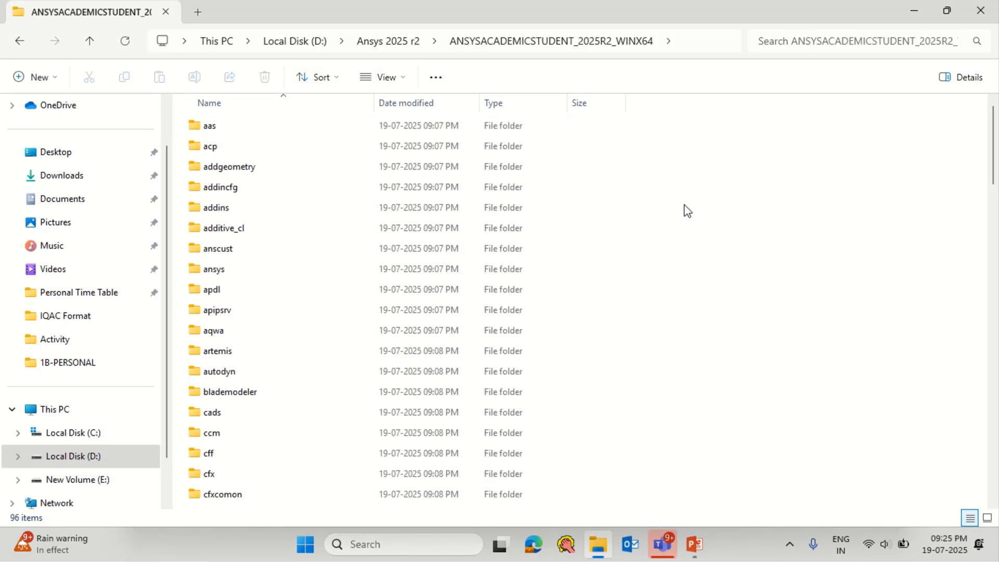
{"action": "left_click_drag", "start_coordinate": [994, 148], "coordinate": [993, 460]}
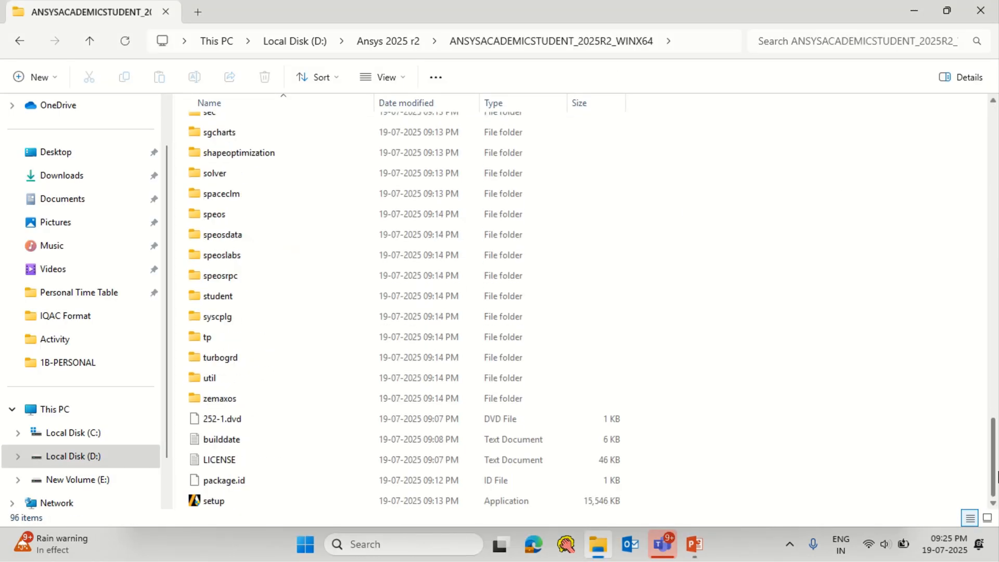
{"action": "left_click", "coordinate": [207, 503]}
{"action": "right_click", "coordinate": [208, 505]}
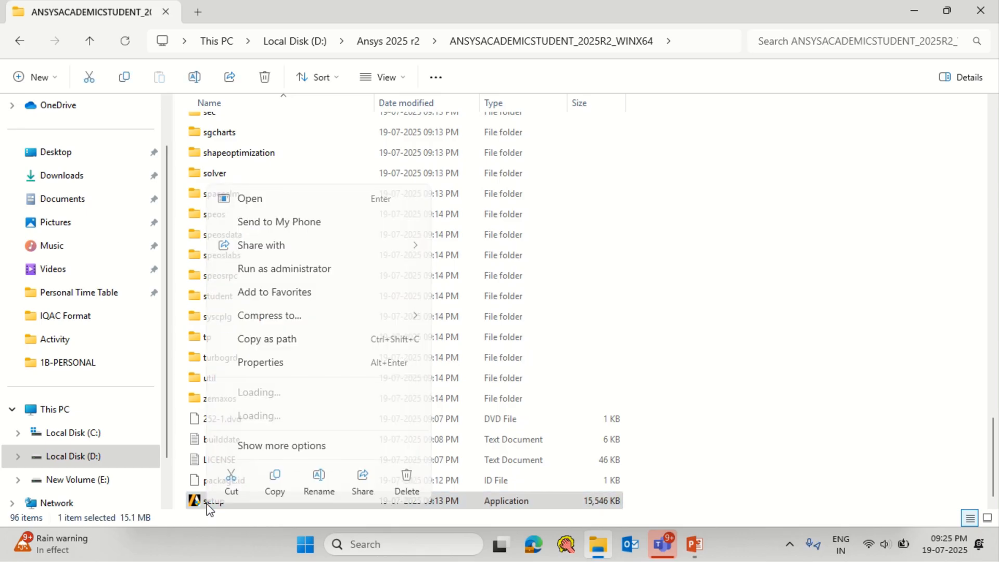
{"action": "left_click", "coordinate": [289, 269]}
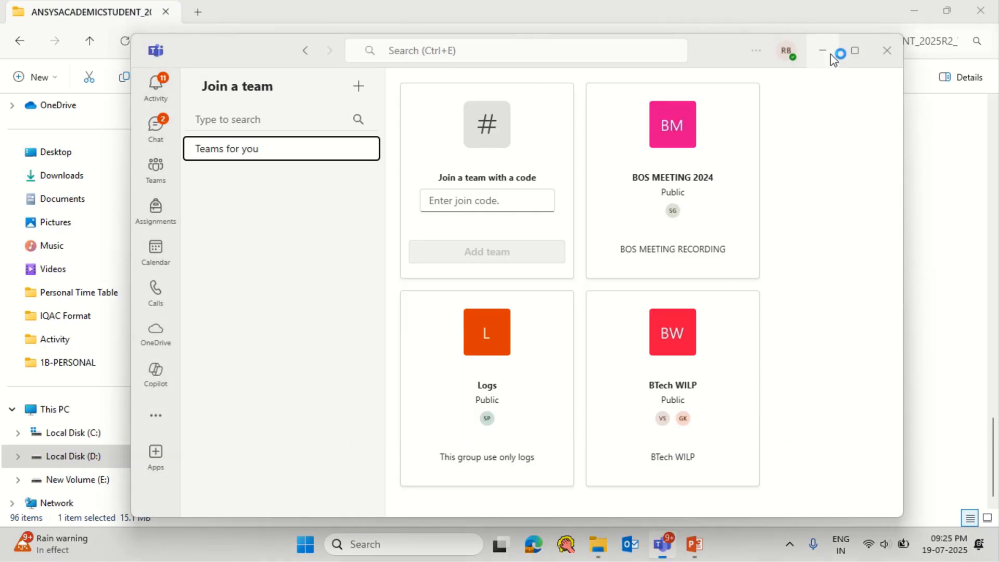
Step: Minimize the Teams window, check the desktop for the installer and restore the extracted folder's window
{"action": "left_click", "coordinate": [826, 51]}
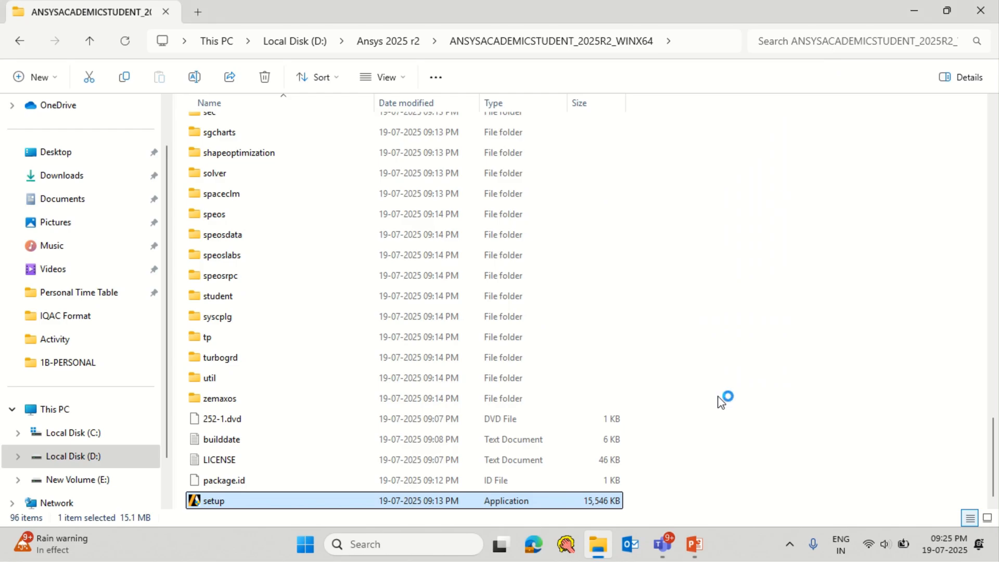
{"action": "left_click", "coordinate": [918, 11]}
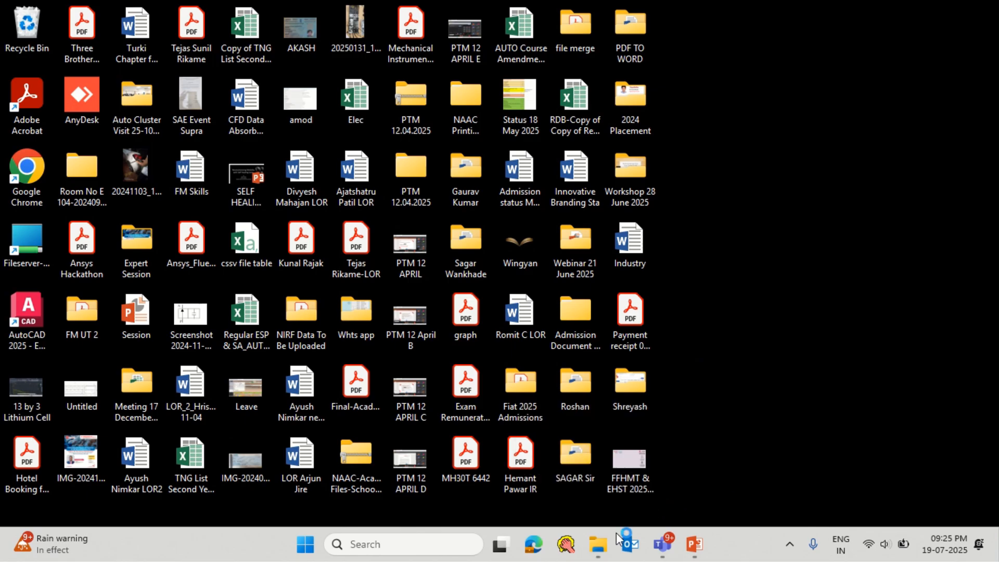
{"action": "mouse_move", "coordinate": [602, 543]}
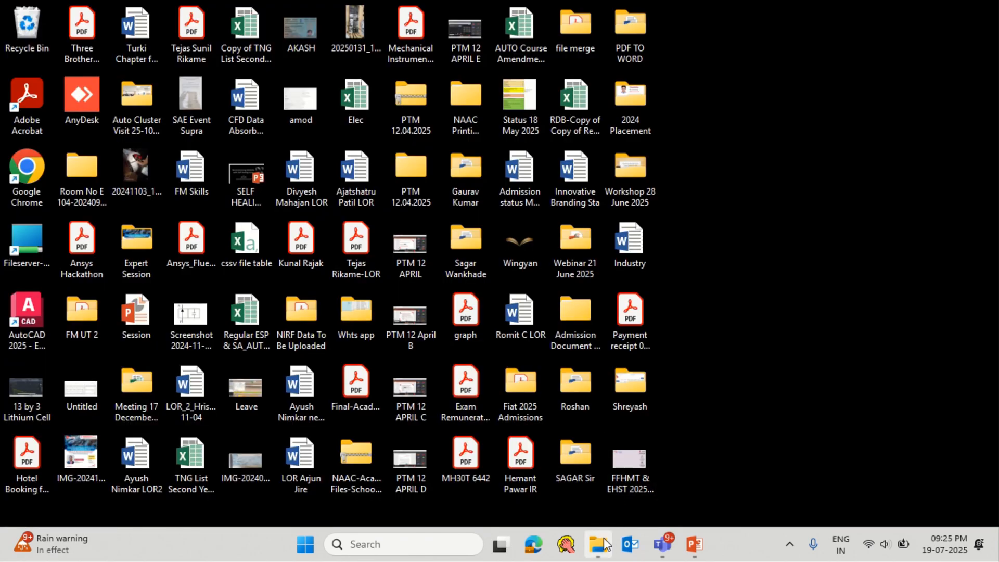
{"action": "left_click", "coordinate": [603, 538]}
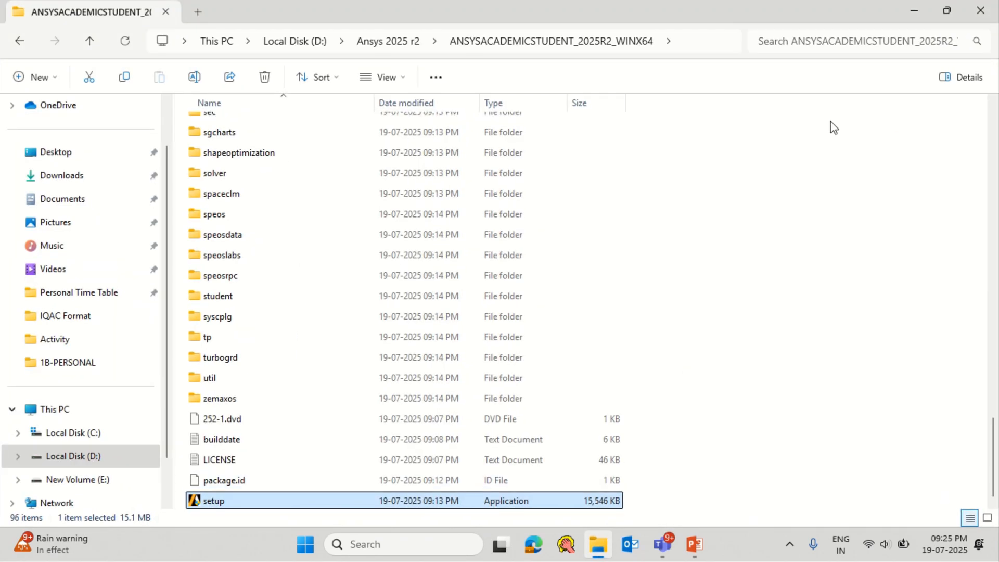
{"action": "mouse_move", "coordinate": [925, 16]}
{"action": "key", "text": "Return"}
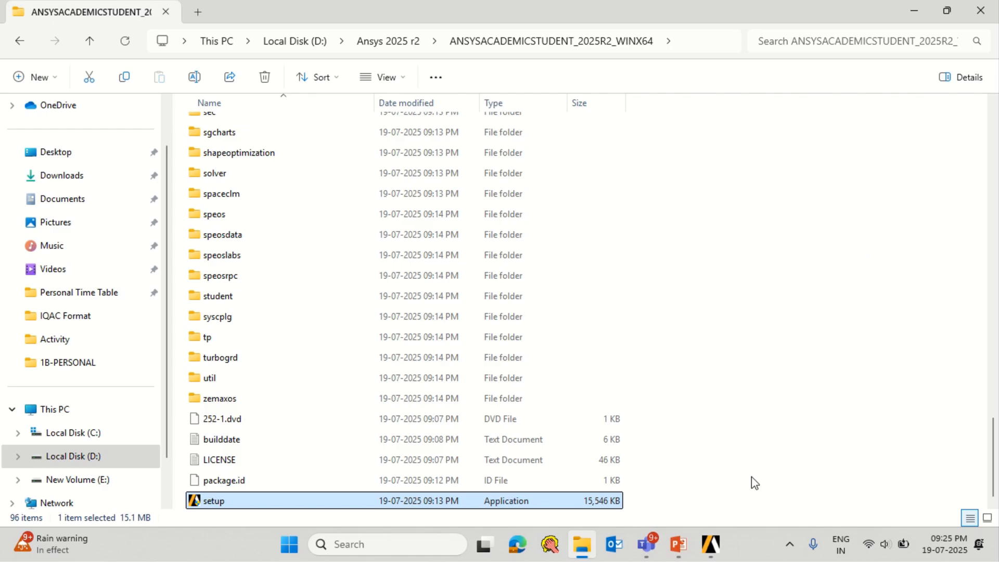
Step: Bring the 2025 R2 Installation window forward, agree to the license terms and continue to the destination settings
{"action": "left_click", "coordinate": [722, 557]}
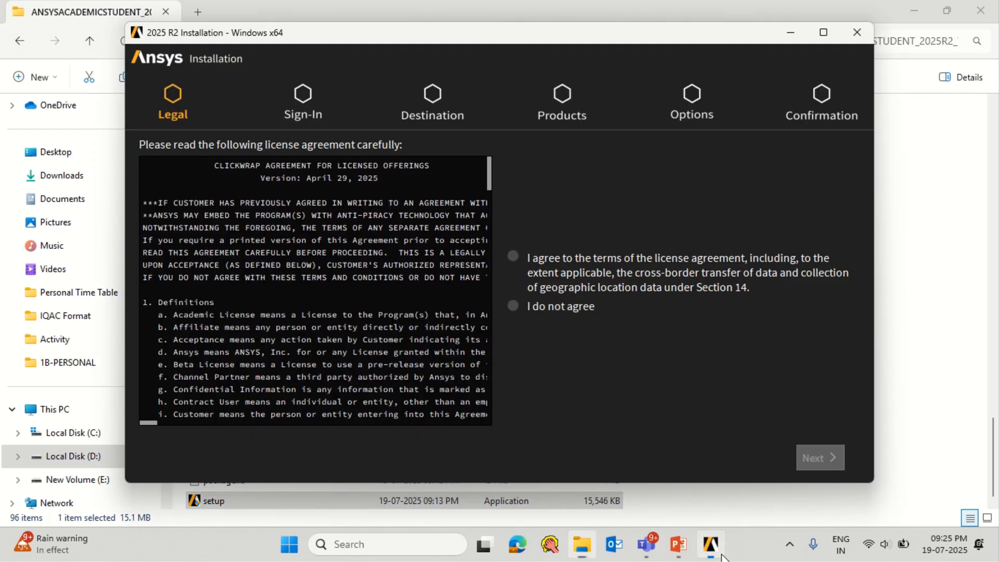
{"action": "left_click", "coordinate": [521, 259]}
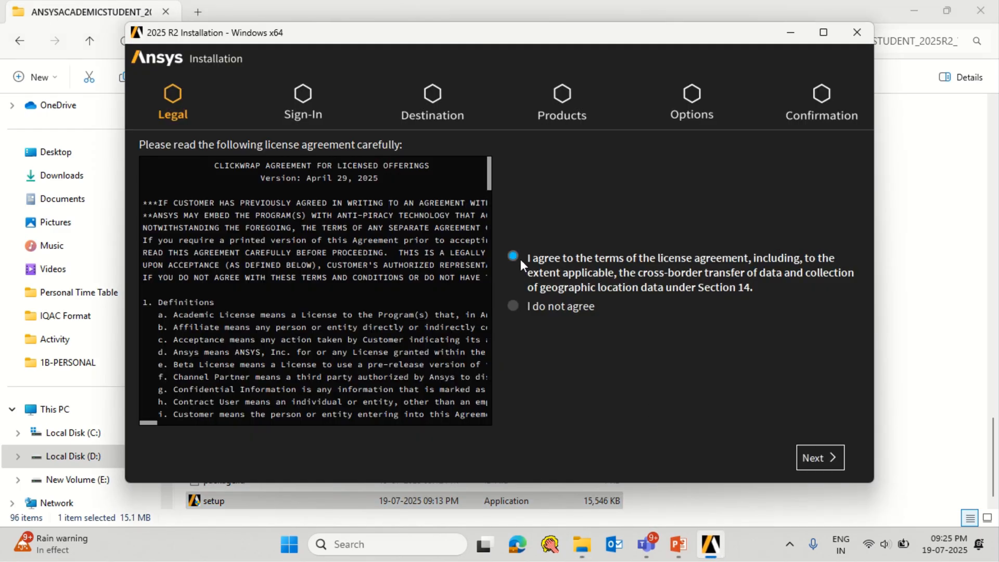
{"action": "left_click", "coordinate": [825, 458]}
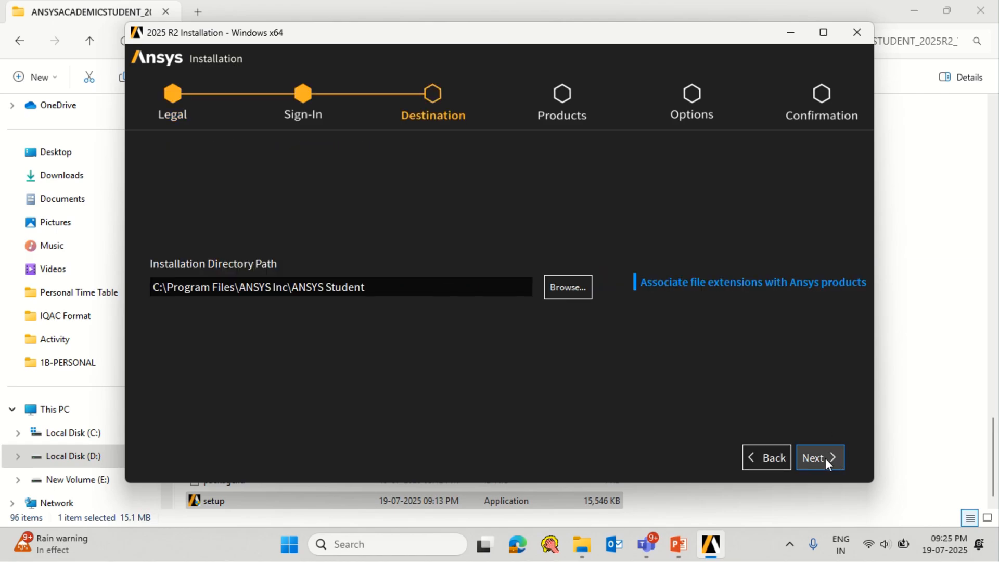
Step: Set the installation directory to the "Ansys 2025 r2" folder on Local Disk (D:)
{"action": "left_click", "coordinate": [580, 286]}
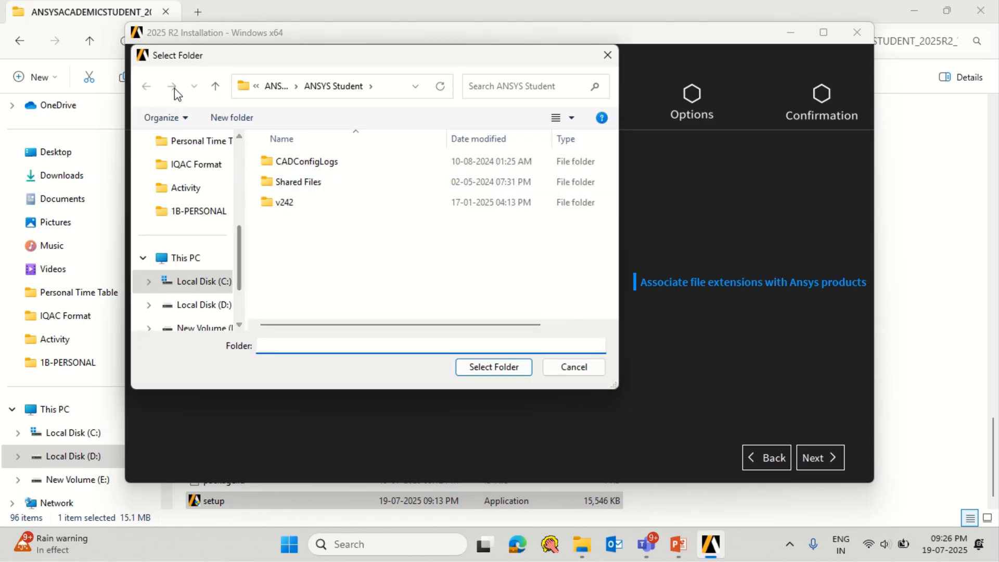
{"action": "left_click", "coordinate": [210, 89]}
{"action": "left_click", "coordinate": [216, 86]}
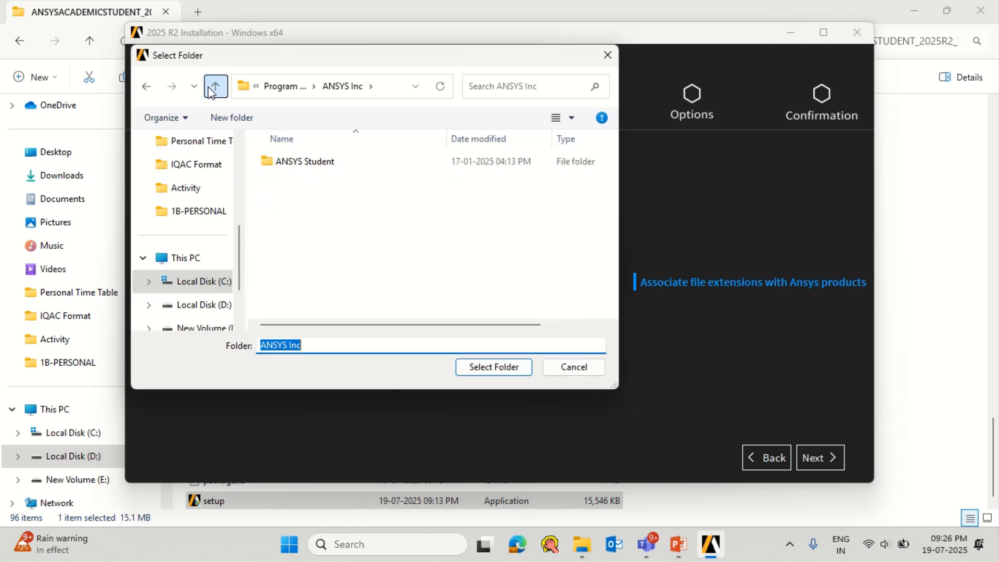
{"action": "left_click", "coordinate": [216, 87]}
{"action": "left_click", "coordinate": [215, 87]}
{"action": "left_click", "coordinate": [215, 86]}
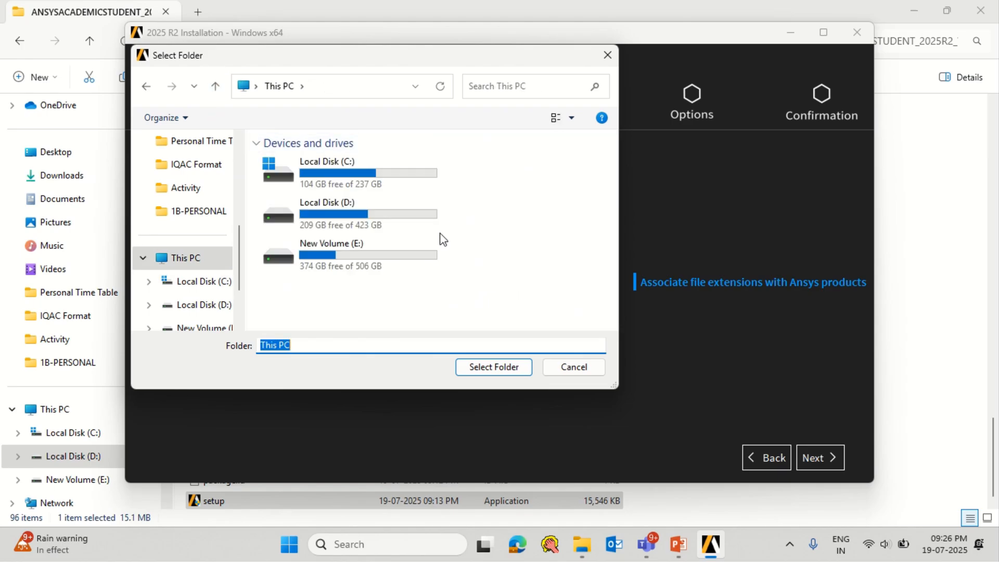
{"action": "double_click", "coordinate": [419, 220]}
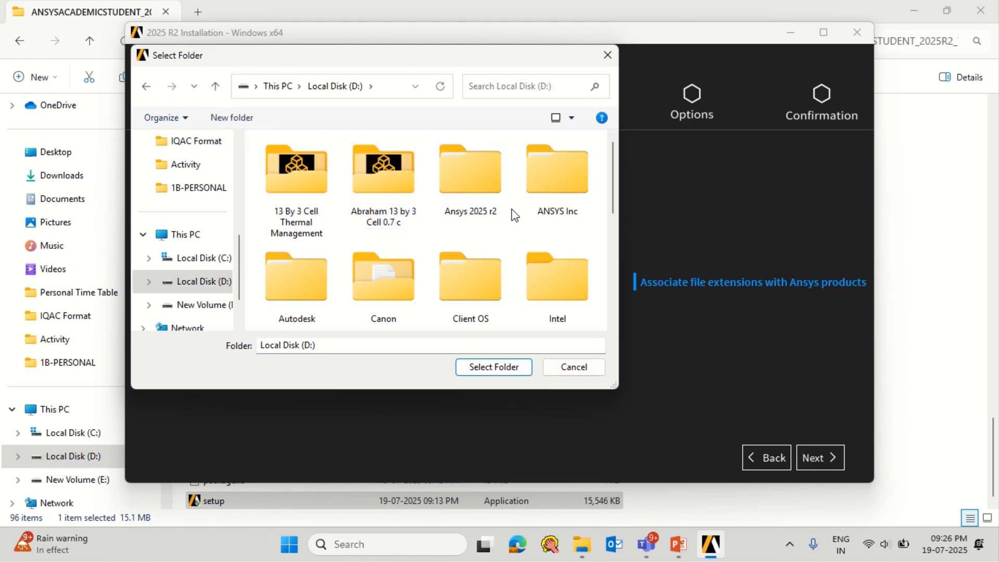
{"action": "double_click", "coordinate": [497, 207]}
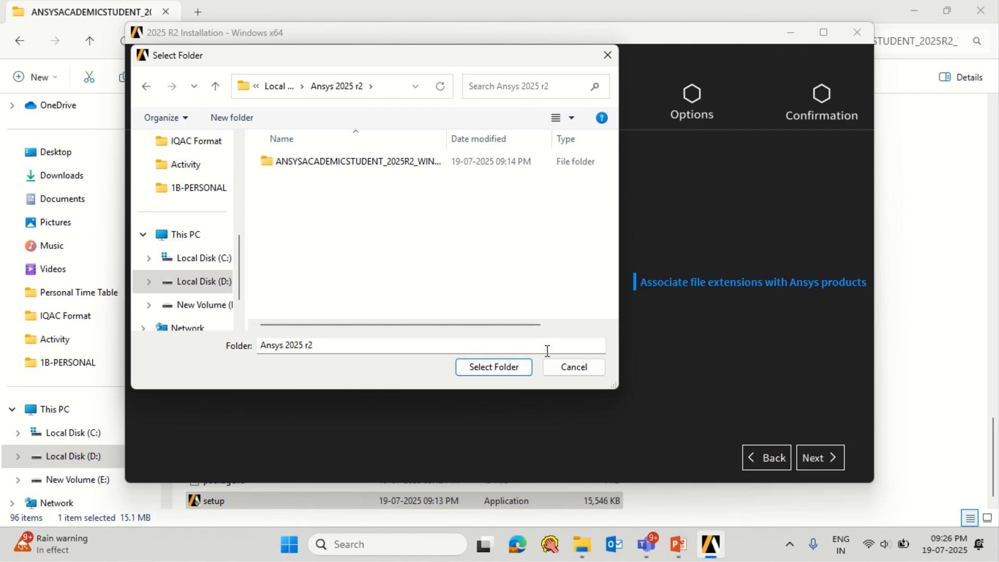
{"action": "left_click", "coordinate": [524, 366]}
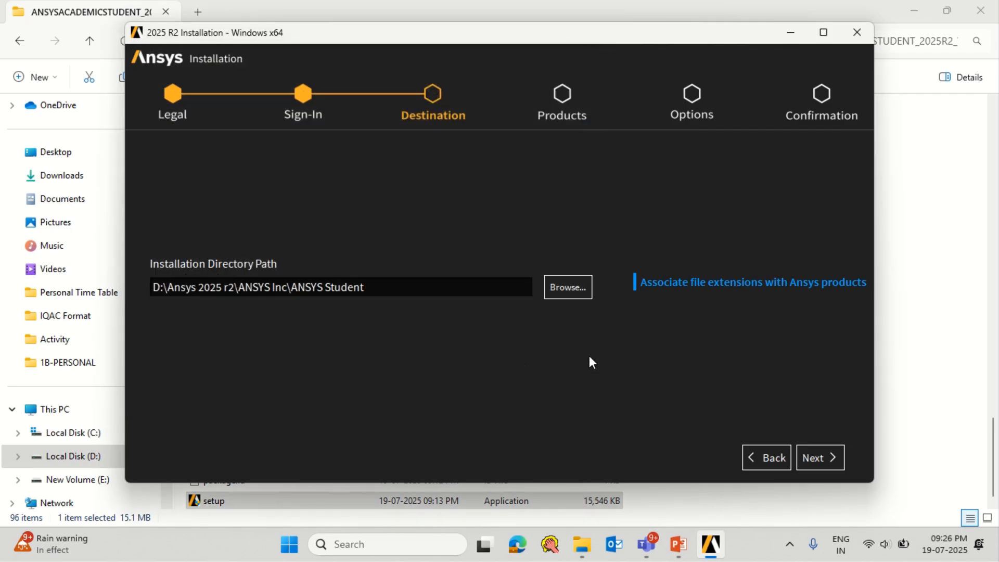
Step: Continue from the destination settings to run the 2025 R2 installation, and exit the installer once it is complete
{"action": "left_click", "coordinate": [833, 461]}
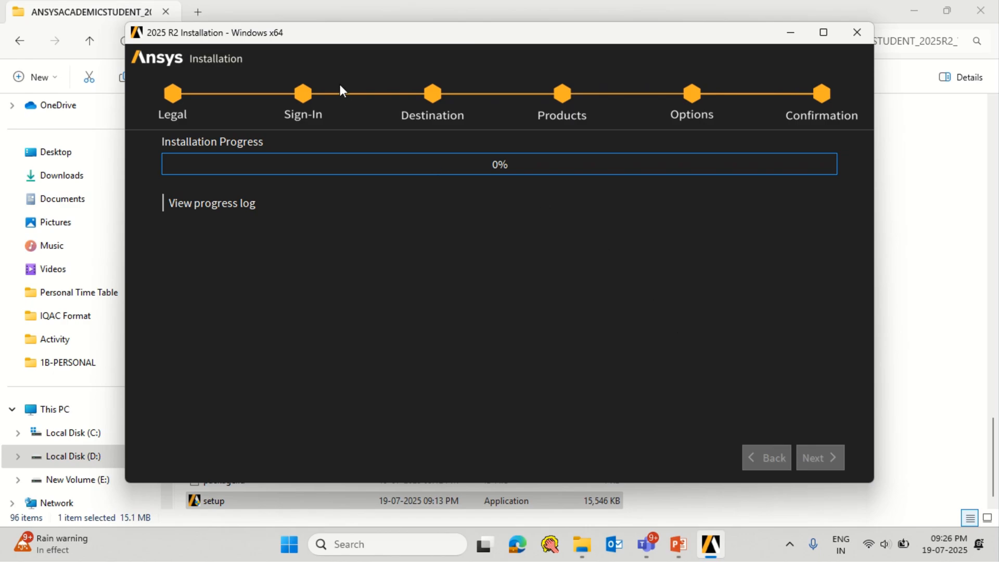
{"action": "mouse_move", "coordinate": [346, 3]}
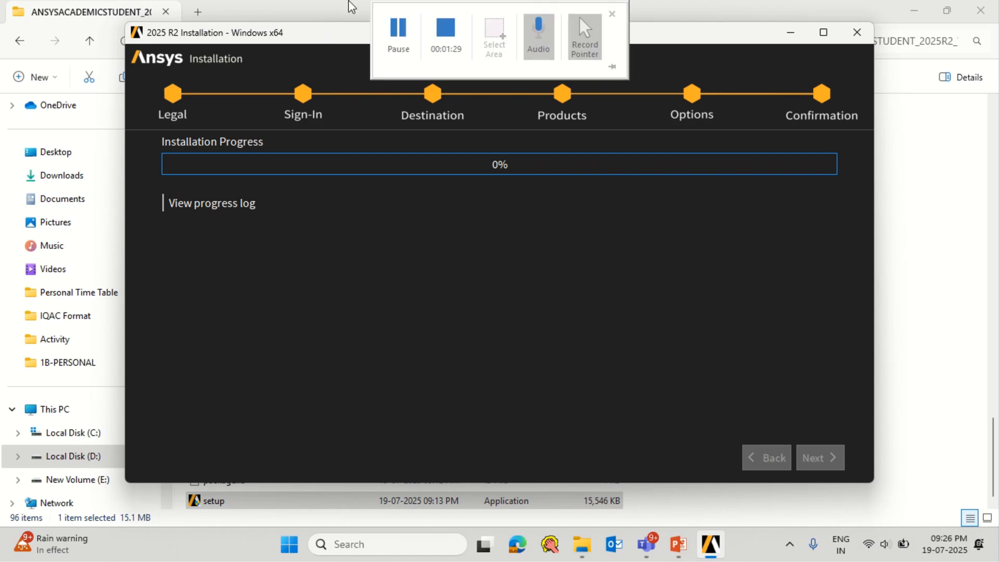
{"action": "left_click", "coordinate": [446, 40]}
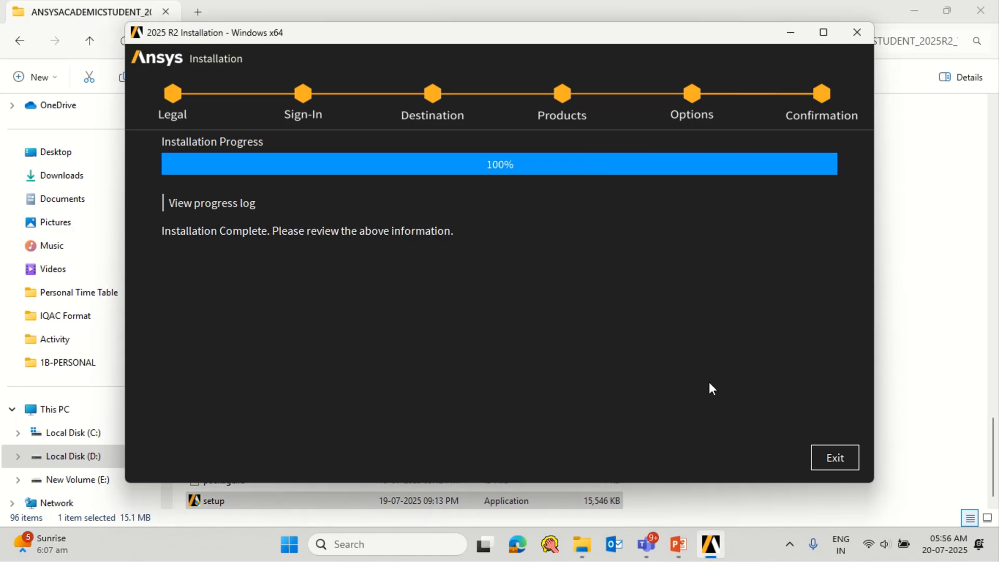
{"action": "left_click", "coordinate": [823, 458]}
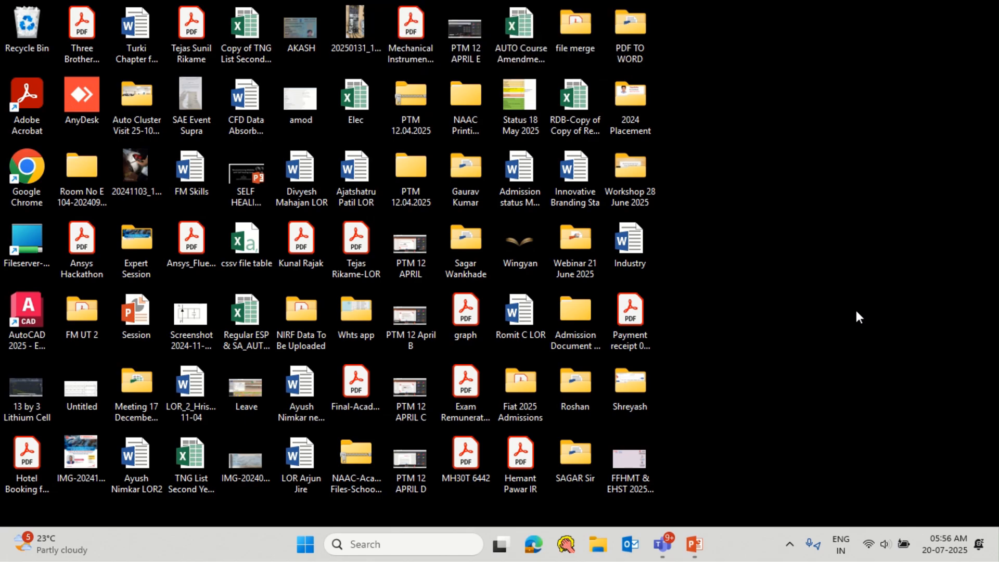
Step: Search Windows for "work" to check for Workbench 2025 R2, and bring up the power options, including Restart
{"action": "left_click", "coordinate": [396, 541]}
{"action": "type", "text": "work"}
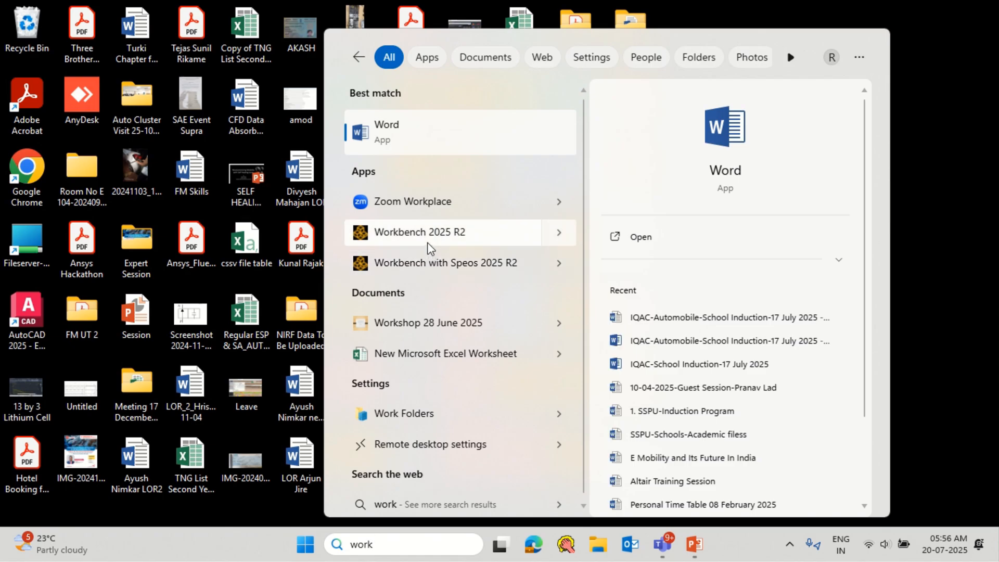
{"action": "left_click", "coordinate": [963, 268]}
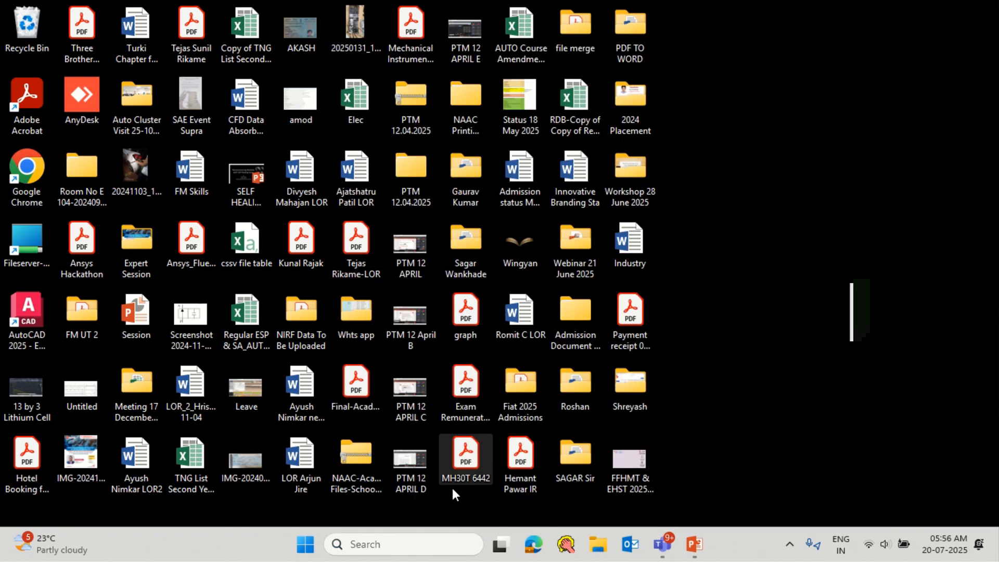
{"action": "left_click", "coordinate": [304, 543]}
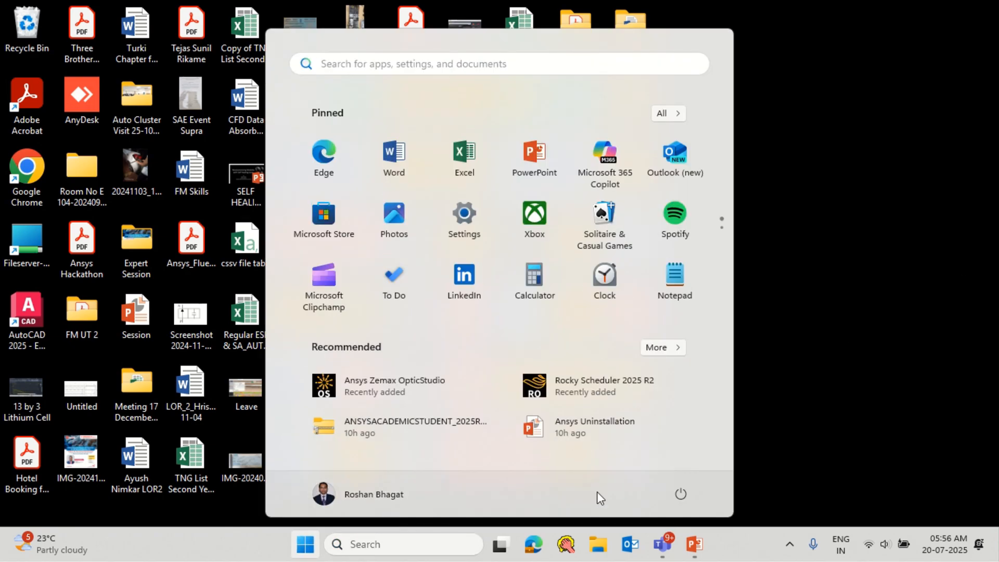
{"action": "left_click", "coordinate": [680, 496]}
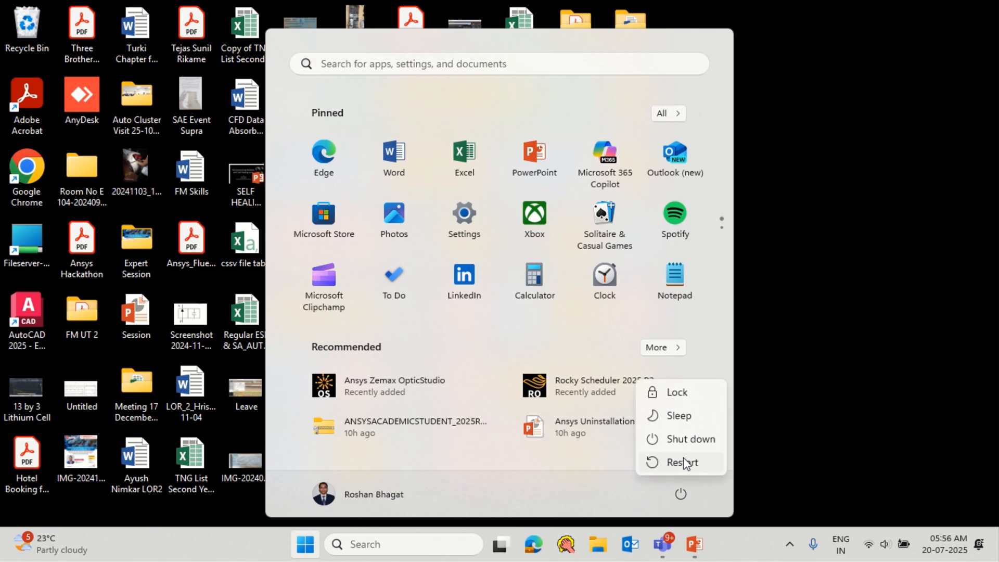
Step: Switch to PowerPoint and save the Ansys Uninstallation presentation
{"action": "left_click", "coordinate": [700, 552]}
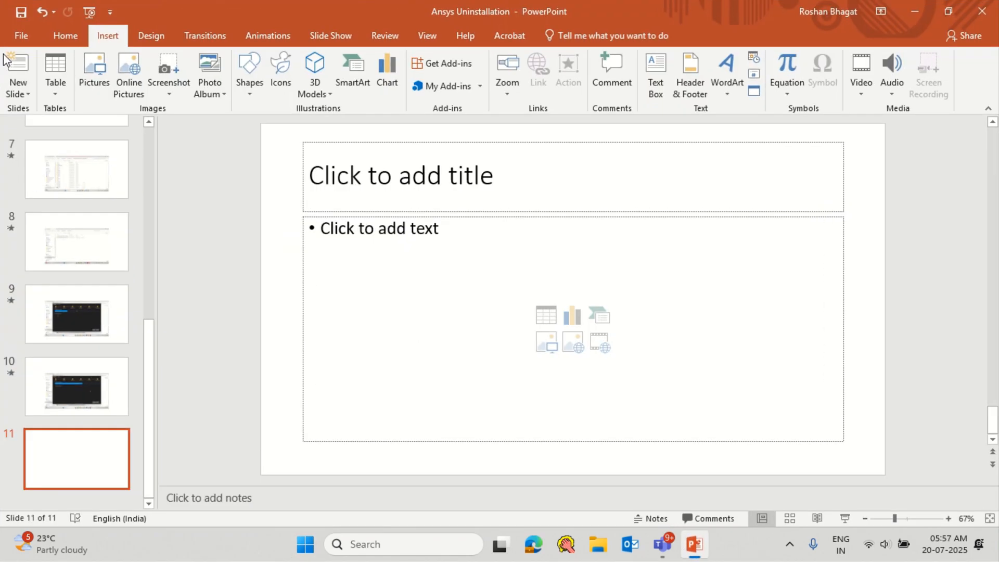
{"action": "left_click", "coordinate": [20, 12]}
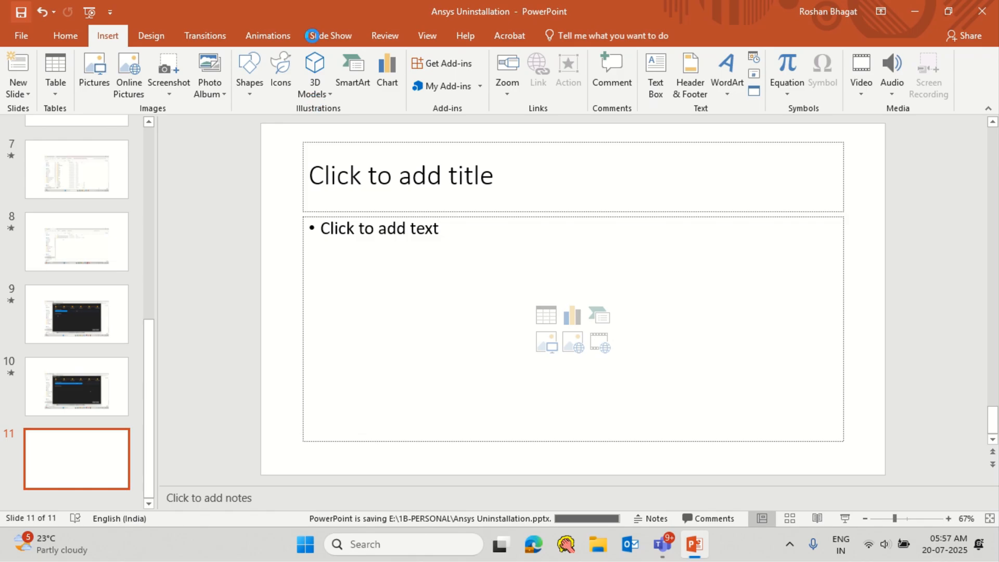
Step: Minimize the open File Explorer windows, search Windows for "WORK" and launch Workbench 2025 R2
{"action": "mouse_move", "coordinate": [417, 2]}
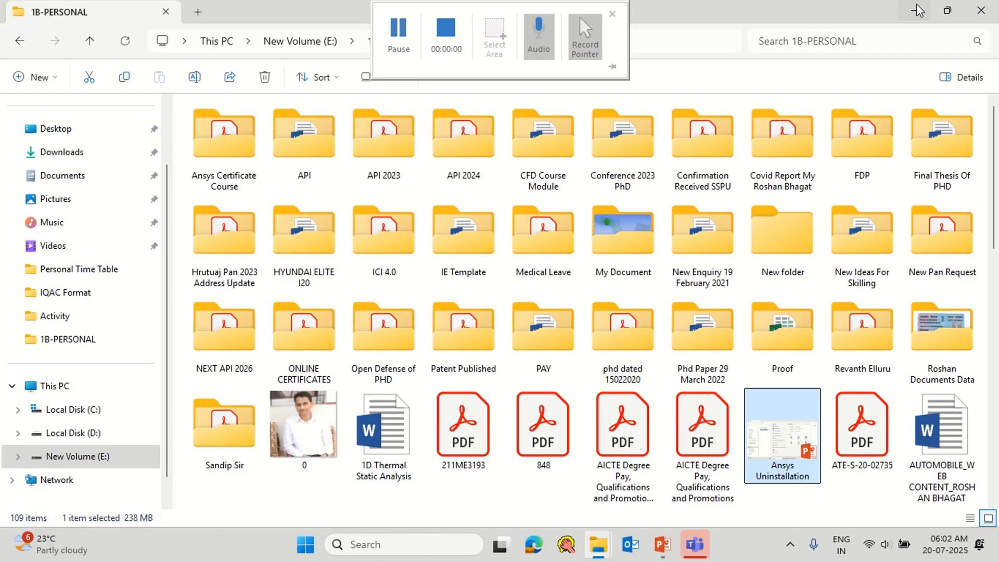
{"action": "left_click", "coordinate": [915, 6]}
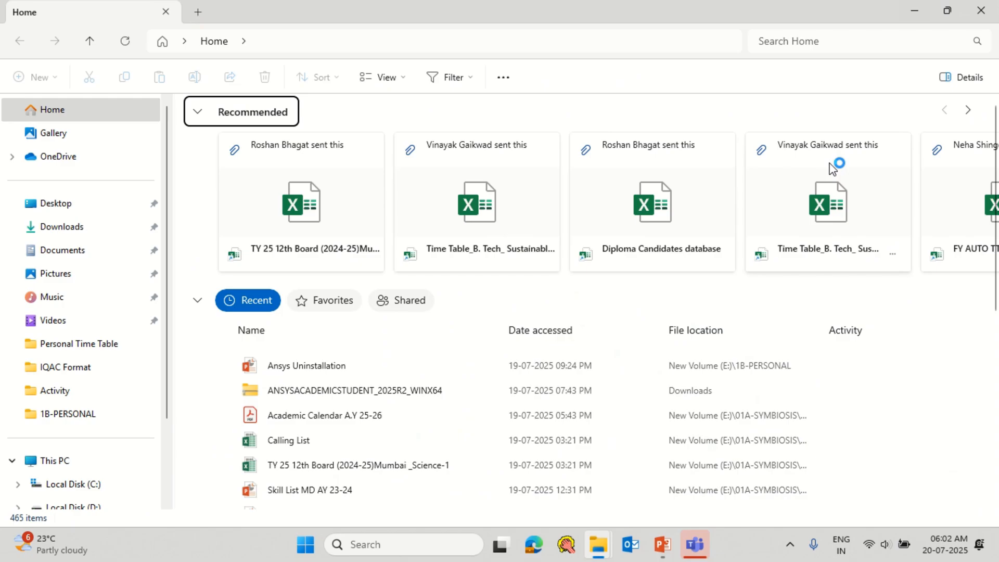
{"action": "left_click", "coordinate": [911, 10]}
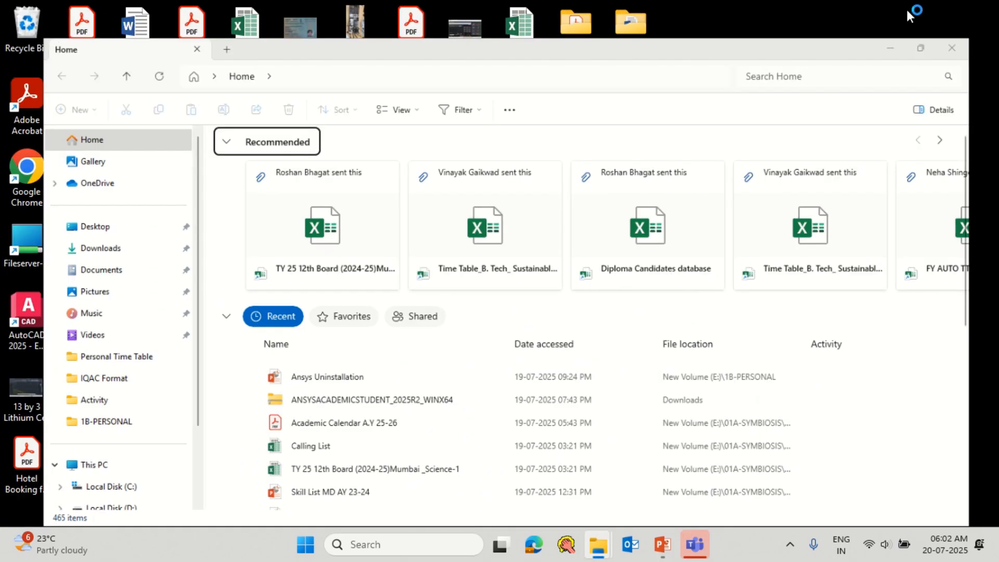
{"action": "left_click", "coordinate": [822, 52]}
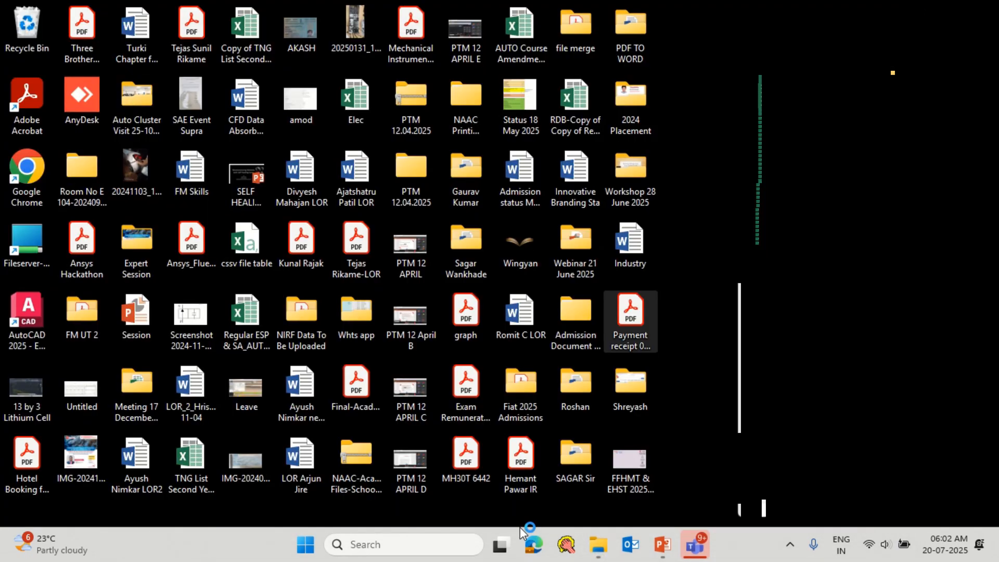
{"action": "left_click", "coordinate": [384, 542]}
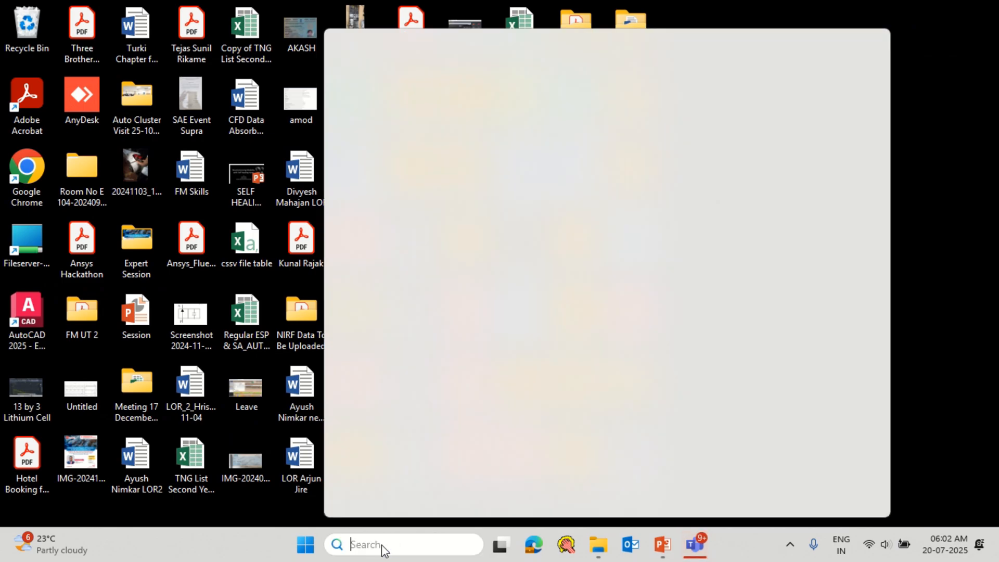
{"action": "type", "text": "WORK"}
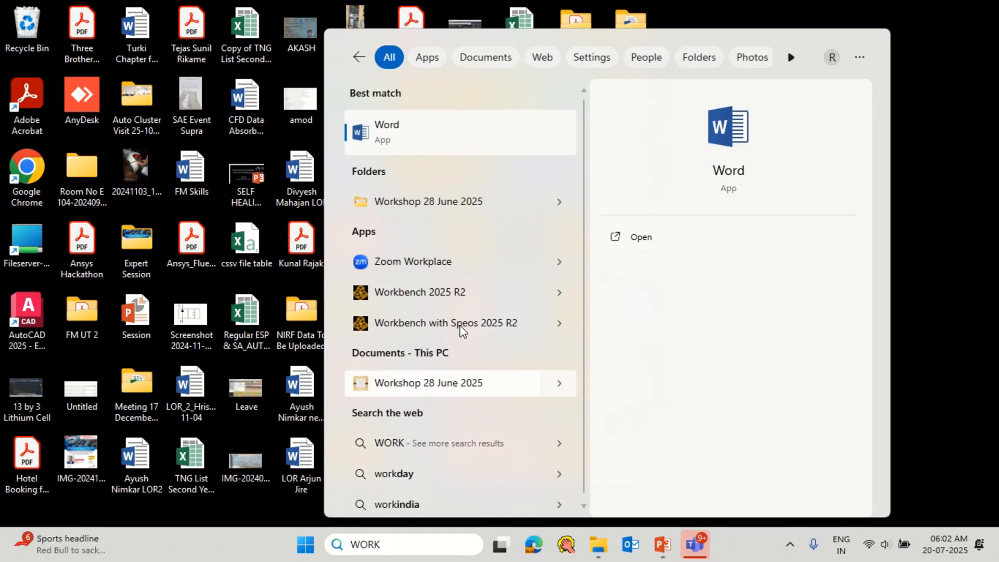
{"action": "left_click", "coordinate": [416, 291]}
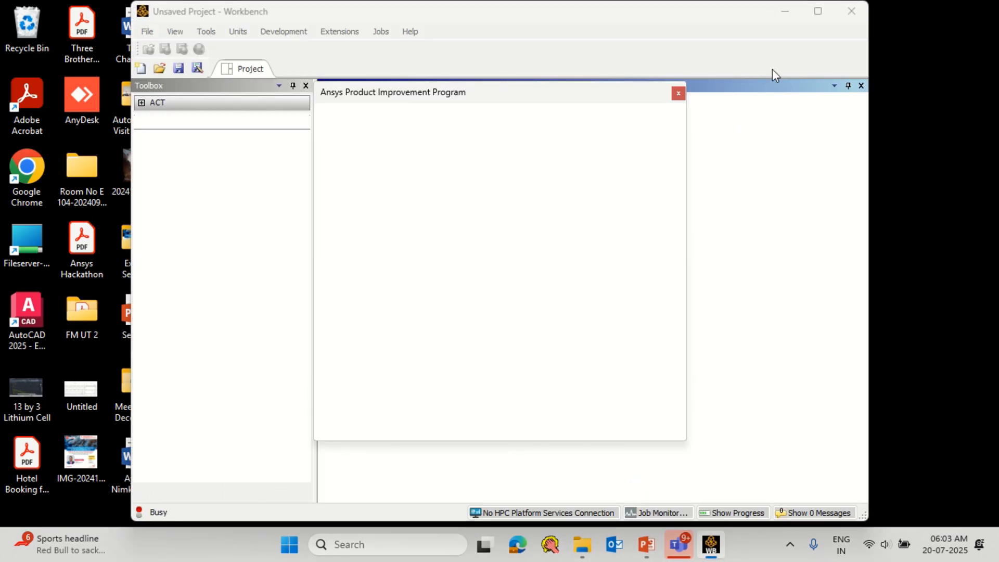
Step: Confirm willingness to participate in the Ansys Product Improvement Program and maximize the Workbench window
{"action": "left_click", "coordinate": [819, 19]}
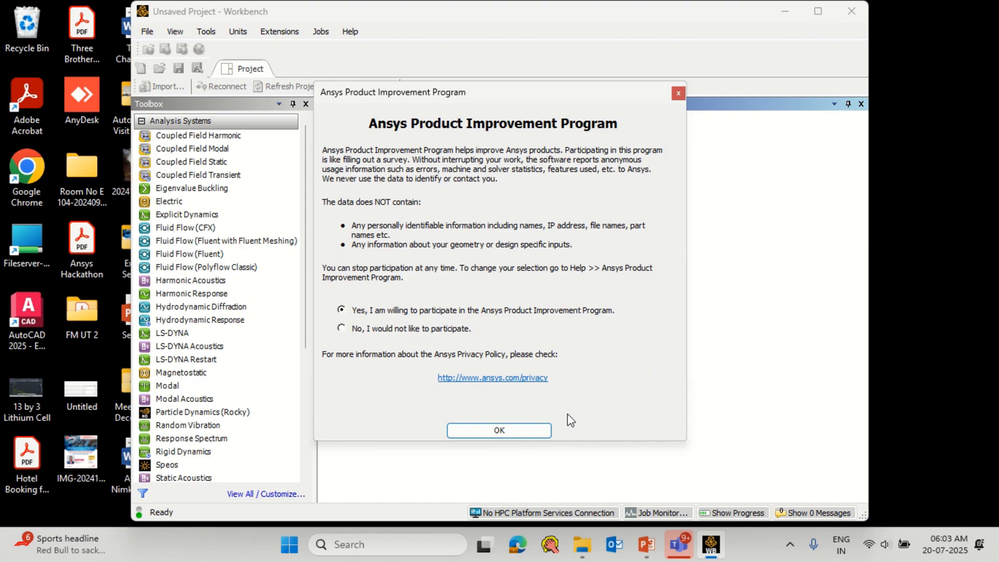
{"action": "left_click", "coordinate": [489, 430]}
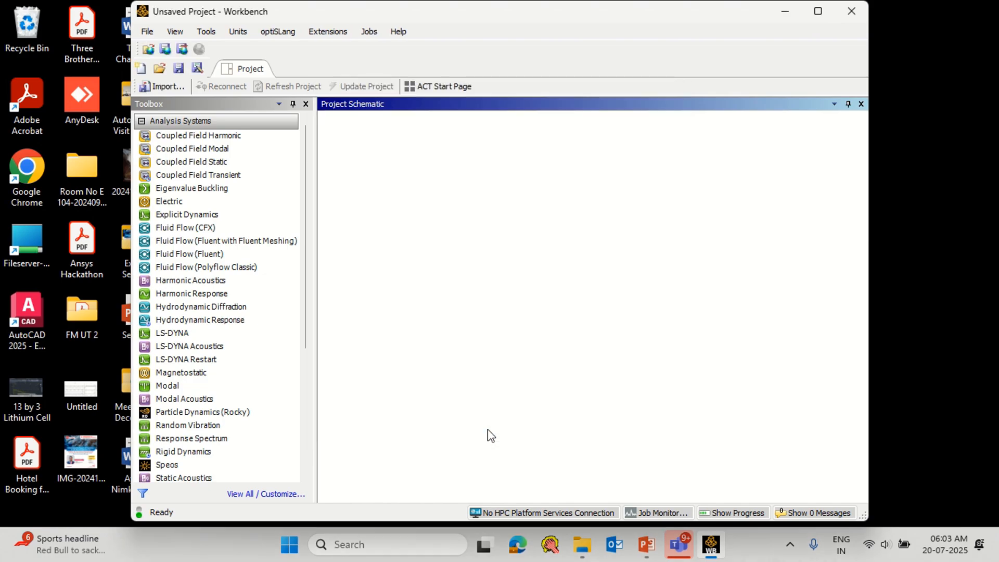
{"action": "left_click", "coordinate": [817, 13]}
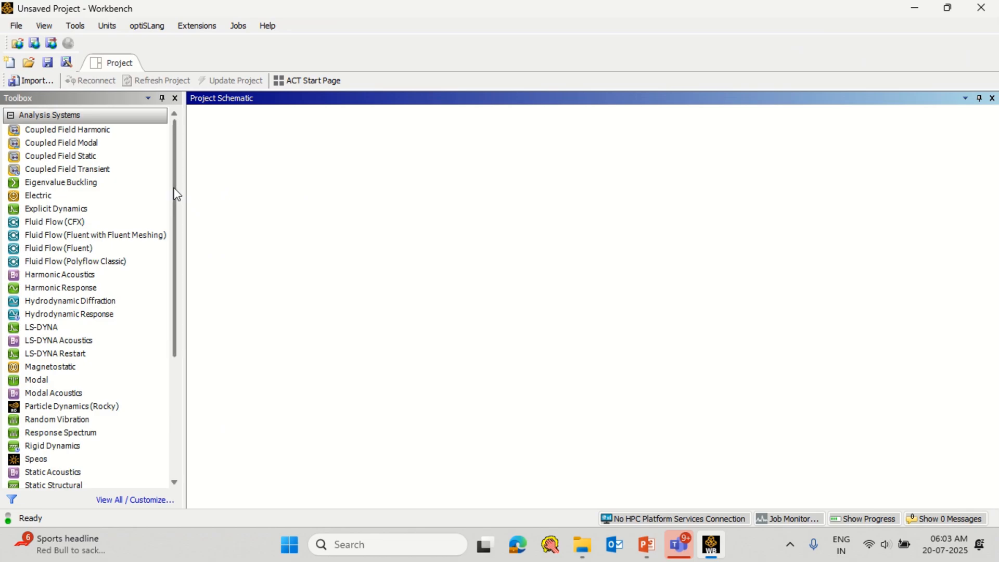
Step: Expand Component Systems in the Toolbox and add a Fluid Flow (Fluent) analysis system to the Project Schematic
{"action": "left_click_drag", "start_coordinate": [177, 195], "coordinate": [177, 194]}
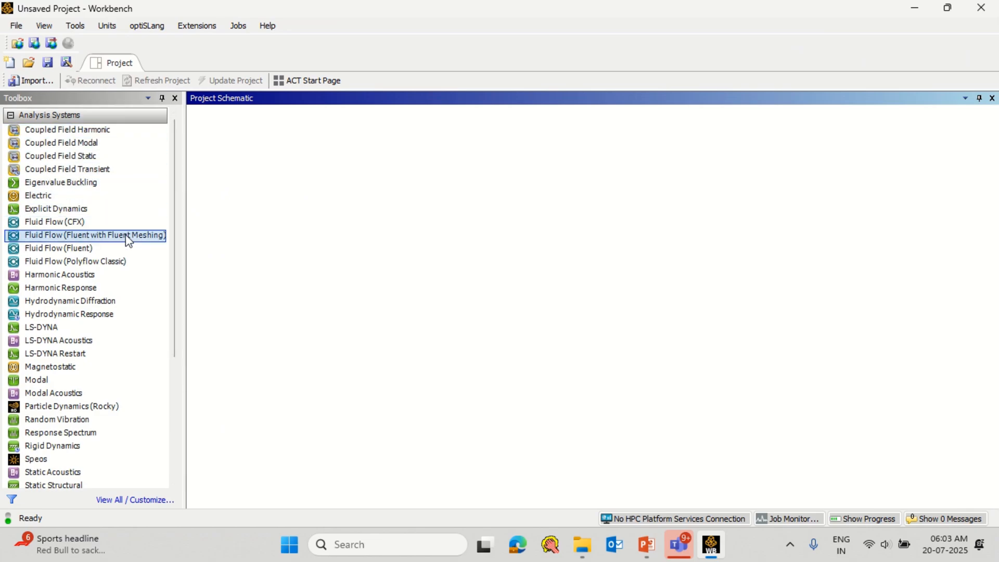
{"action": "left_click_drag", "start_coordinate": [175, 270], "coordinate": [180, 383]}
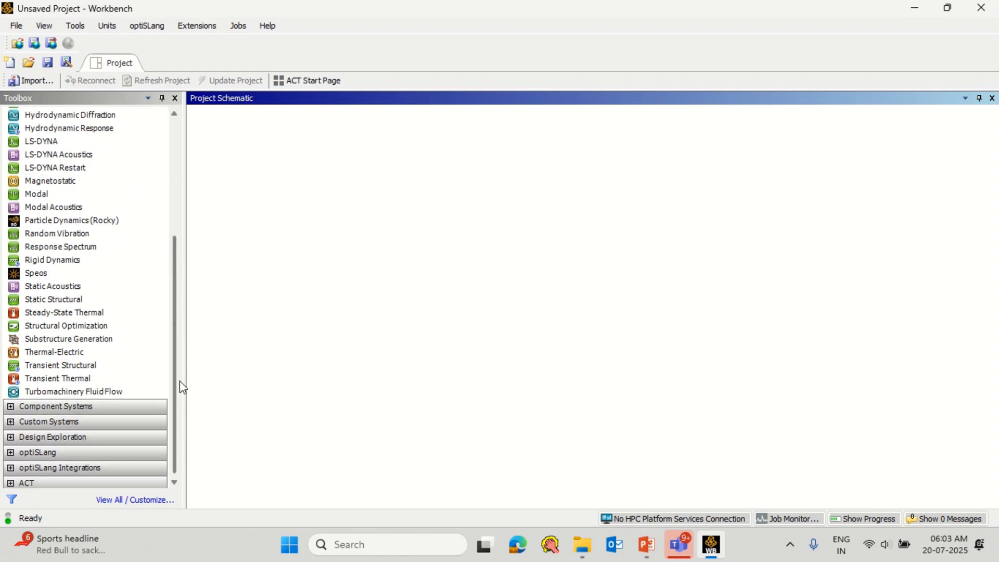
{"action": "left_click", "coordinate": [11, 405]}
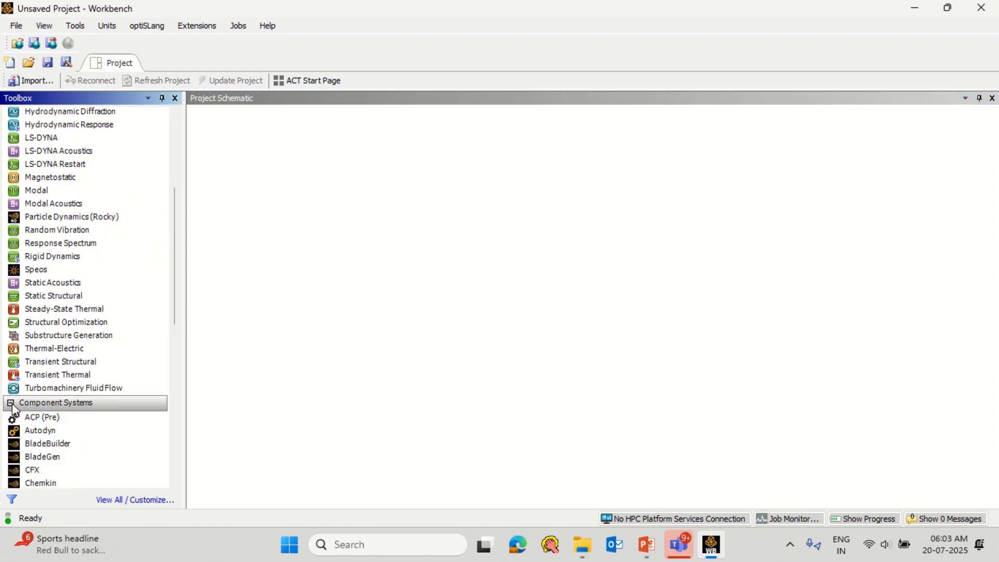
{"action": "left_click_drag", "start_coordinate": [177, 257], "coordinate": [189, 164]}
{"action": "double_click", "coordinate": [102, 248]}
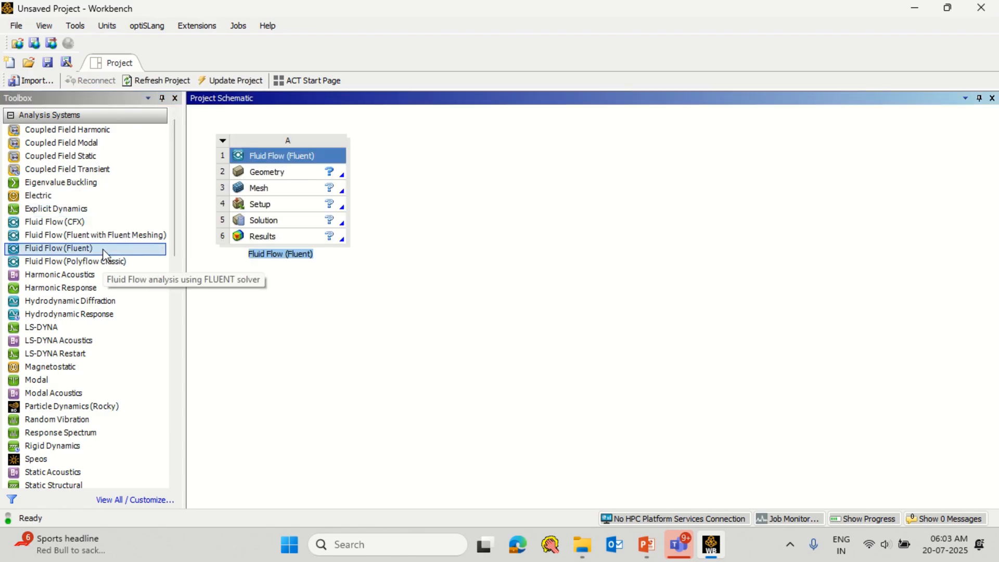
Step: Start a new DesignModeler geometry for the Geometry cell of the Fluid Flow (Fluent) system
{"action": "left_click", "coordinate": [337, 177]}
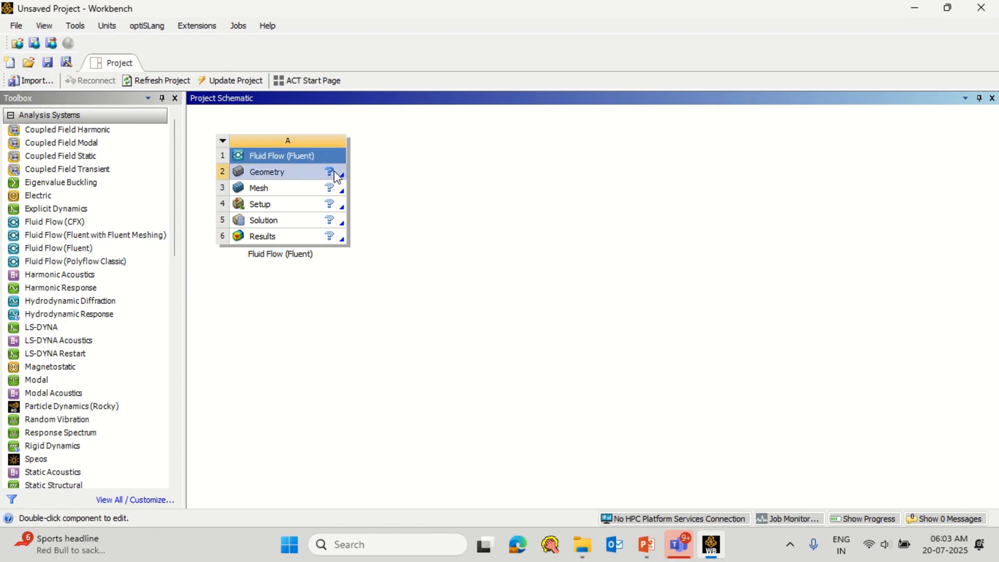
{"action": "right_click", "coordinate": [337, 177]}
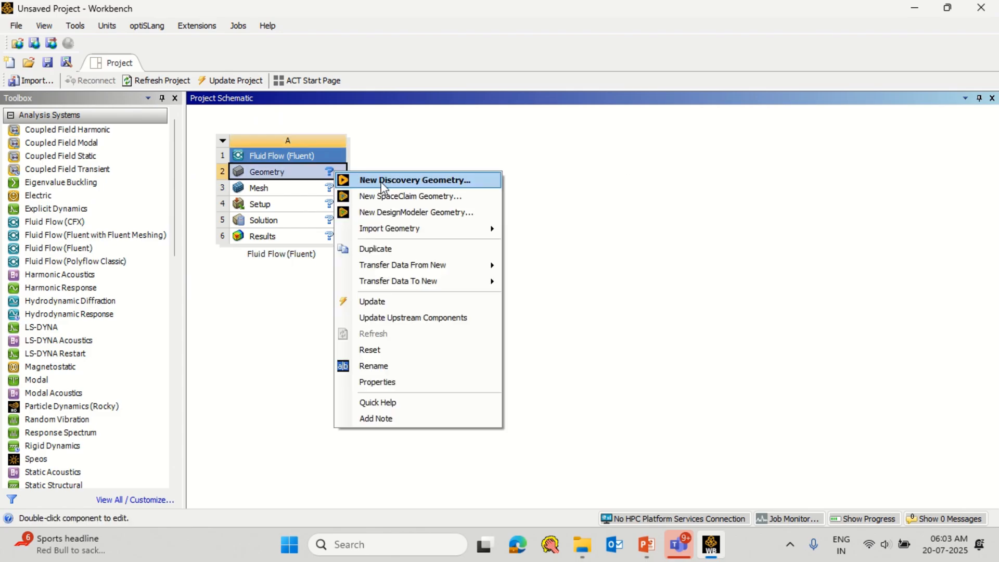
{"action": "left_click", "coordinate": [401, 213]}
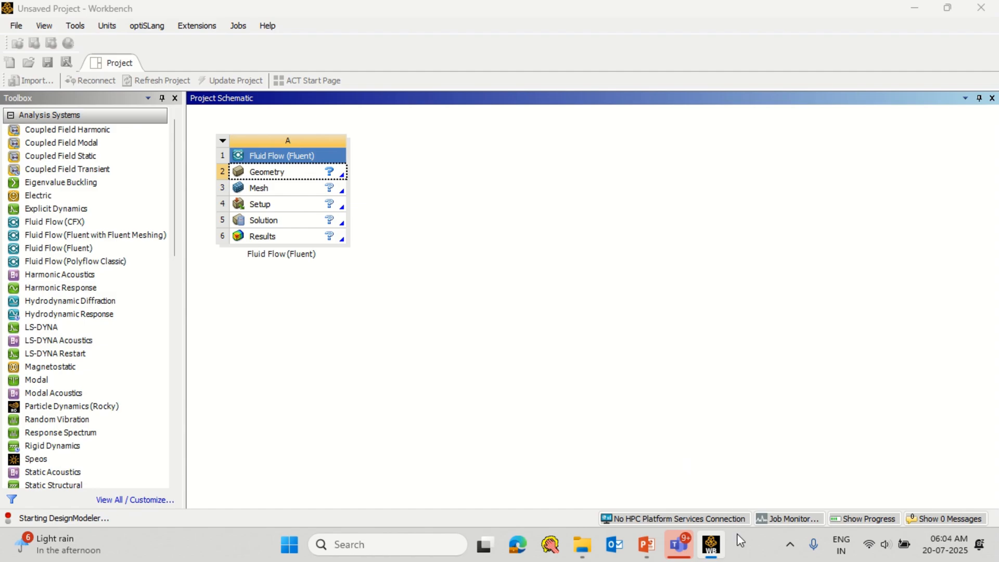
Step: Open Task Manager to check the running processes
{"action": "right_click", "coordinate": [743, 550]}
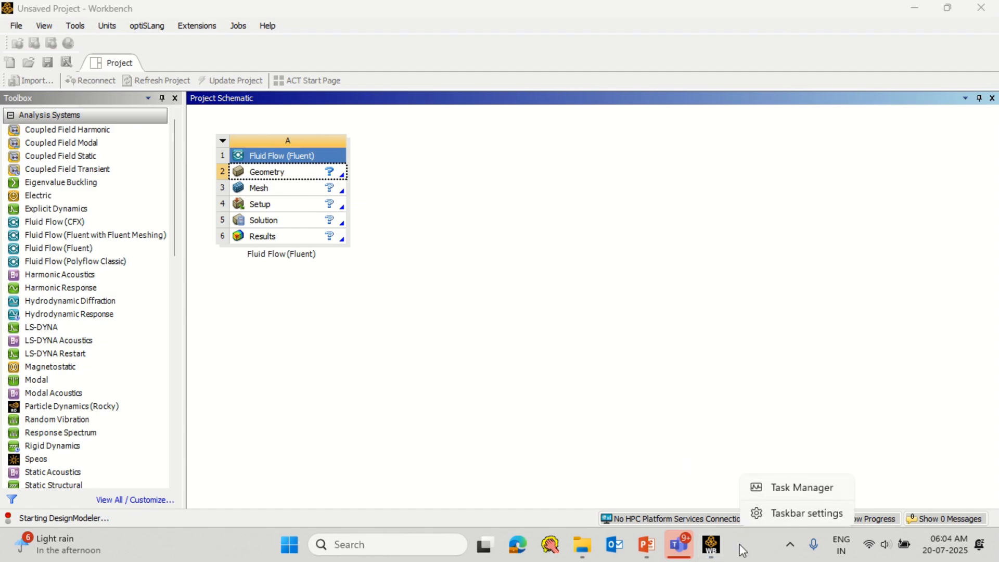
{"action": "left_click", "coordinate": [772, 492]}
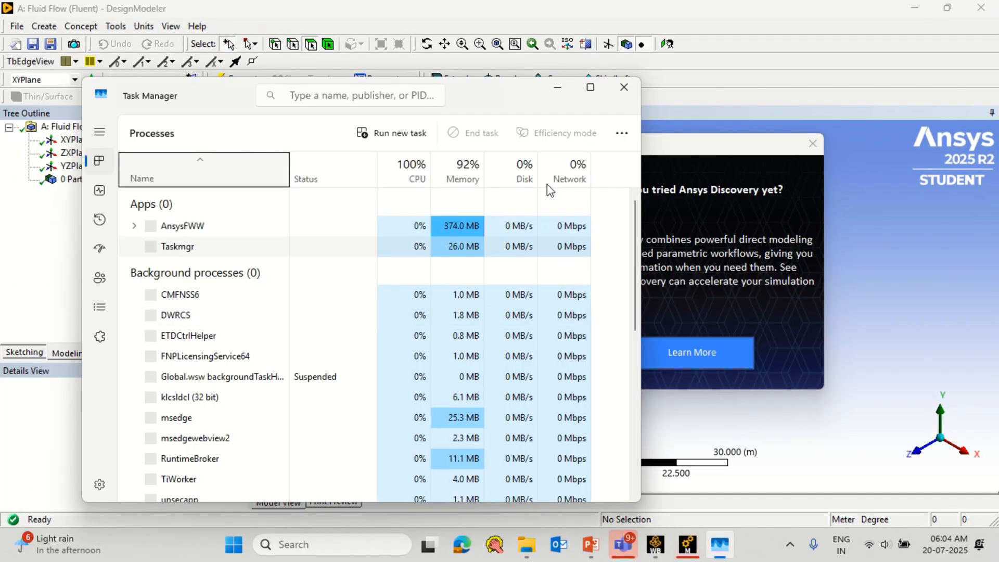
Step: Minimize Task Manager and dismiss the Ansys Discovery promotion window in DesignModeler
{"action": "left_click", "coordinate": [557, 87]}
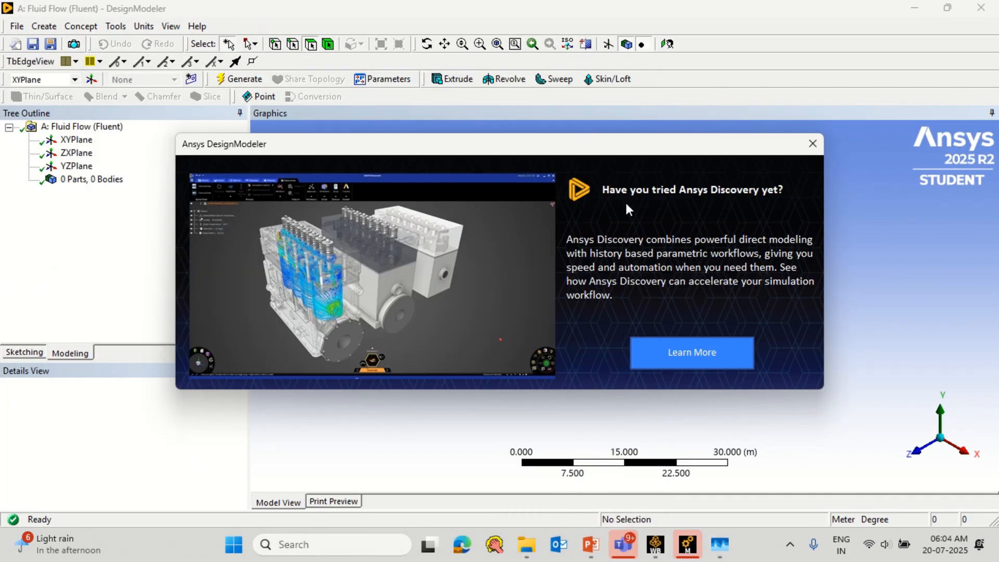
{"action": "left_click", "coordinate": [811, 144]}
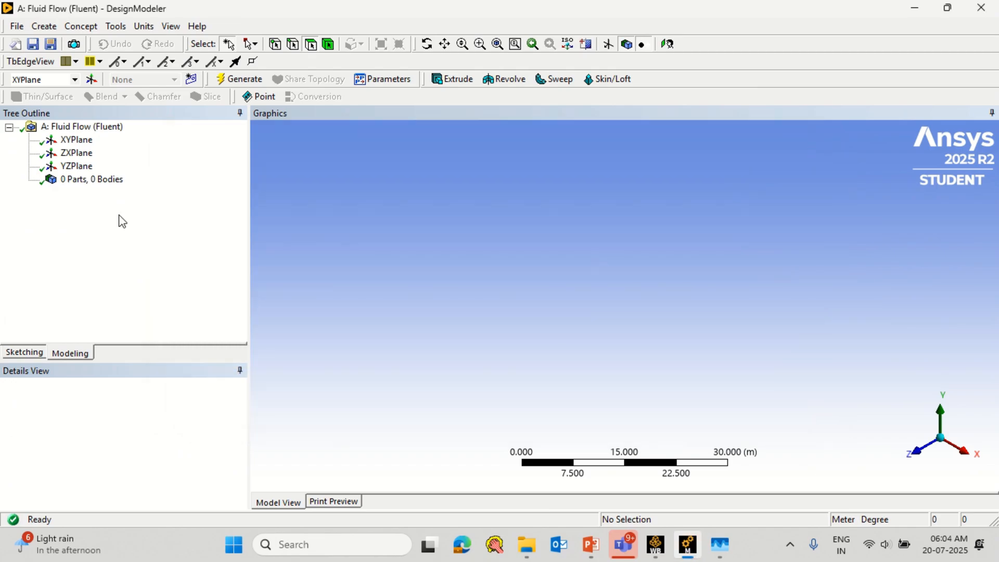
Step: Select the XYPlane and set the DesignModeler length unit to Millimeter
{"action": "left_click", "coordinate": [73, 141]}
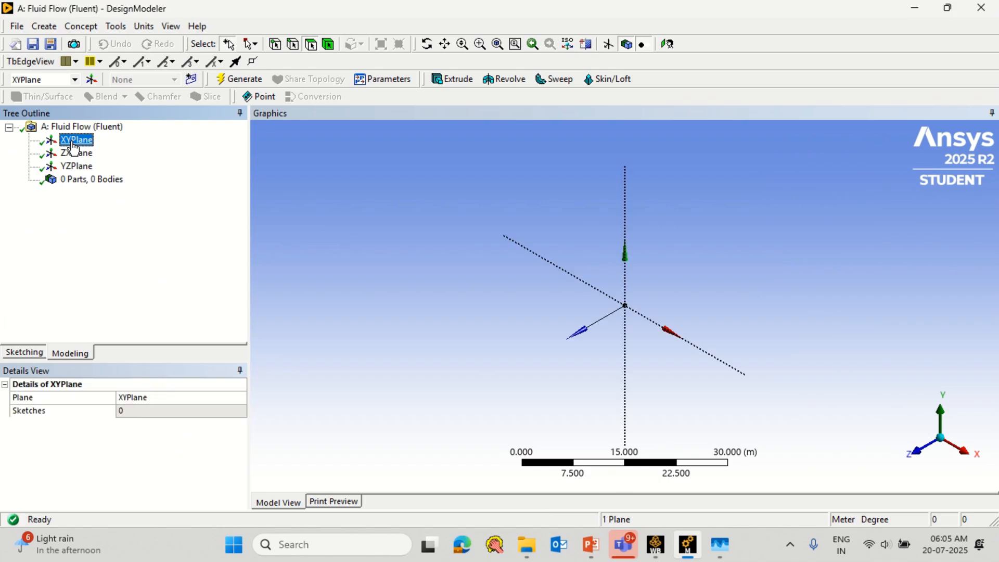
{"action": "left_click", "coordinate": [171, 26]}
{"action": "mouse_move", "coordinate": [146, 27]}
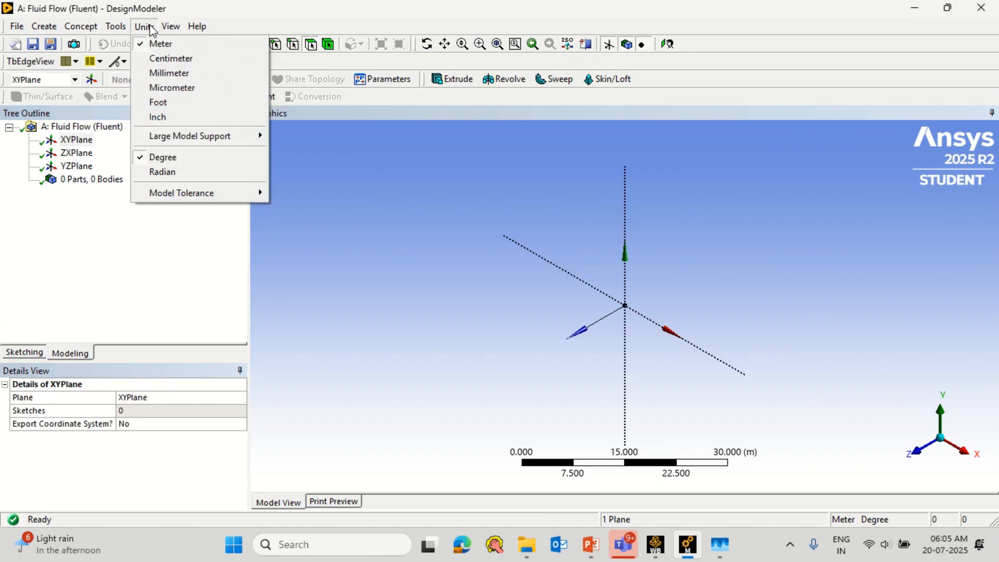
{"action": "left_click", "coordinate": [170, 73]}
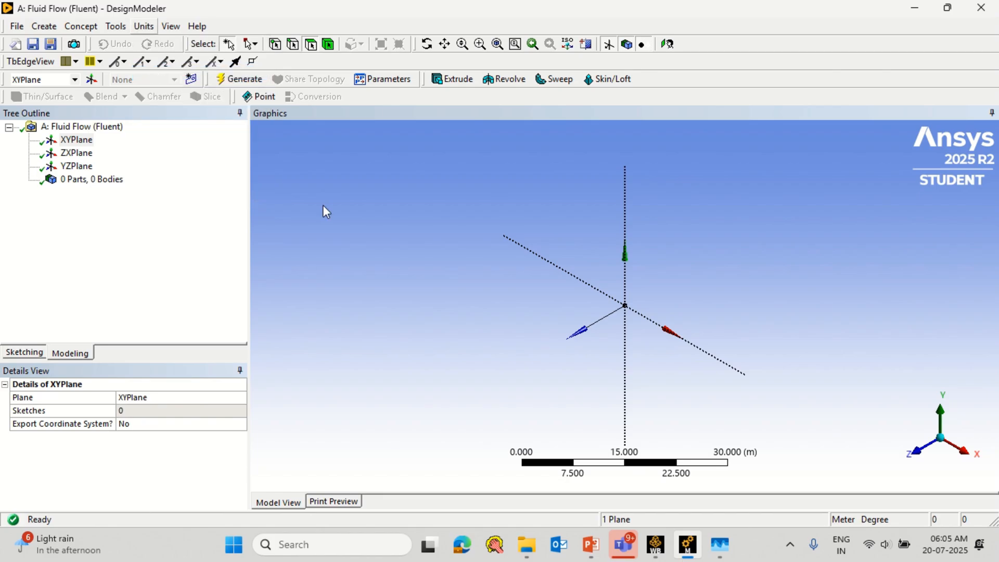
Step: Start a Cylinder primitive based on the XYPlane and set its operation to Add Frozen
{"action": "left_click", "coordinate": [41, 27]}
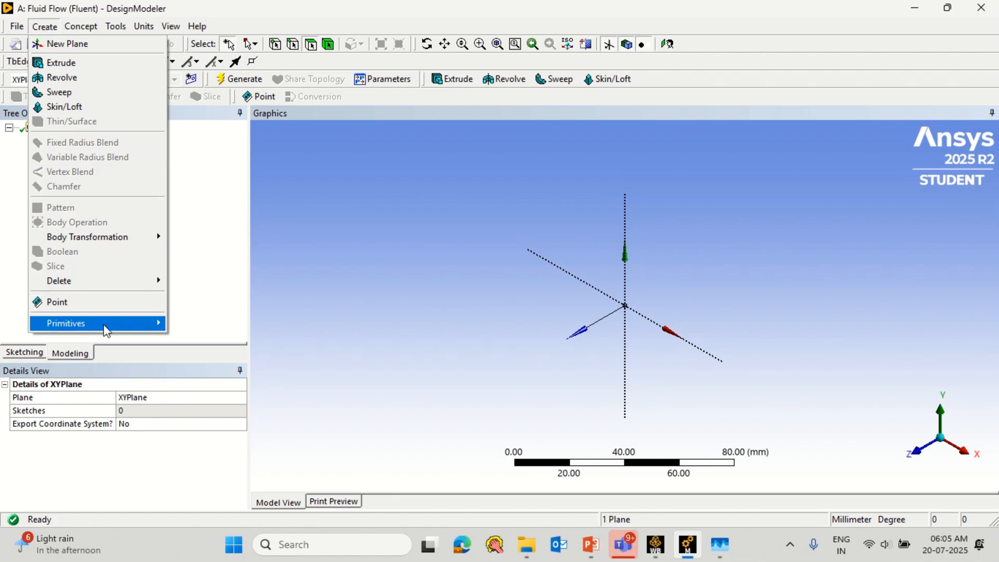
{"action": "left_click", "coordinate": [137, 6]}
{"action": "left_click", "coordinate": [143, 26]}
{"action": "left_click", "coordinate": [46, 9]}
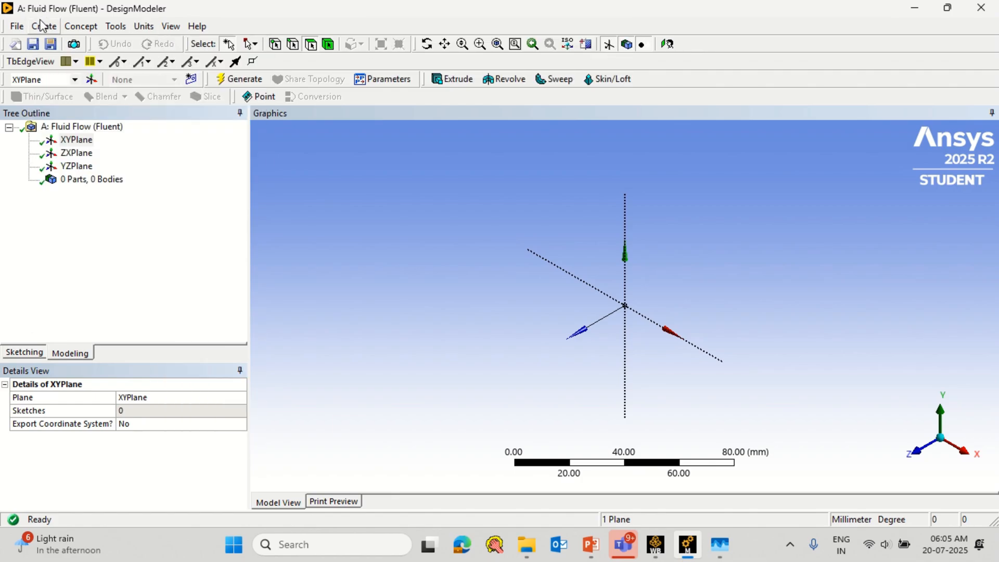
{"action": "left_click", "coordinate": [42, 27]}
{"action": "mouse_move", "coordinate": [104, 324]}
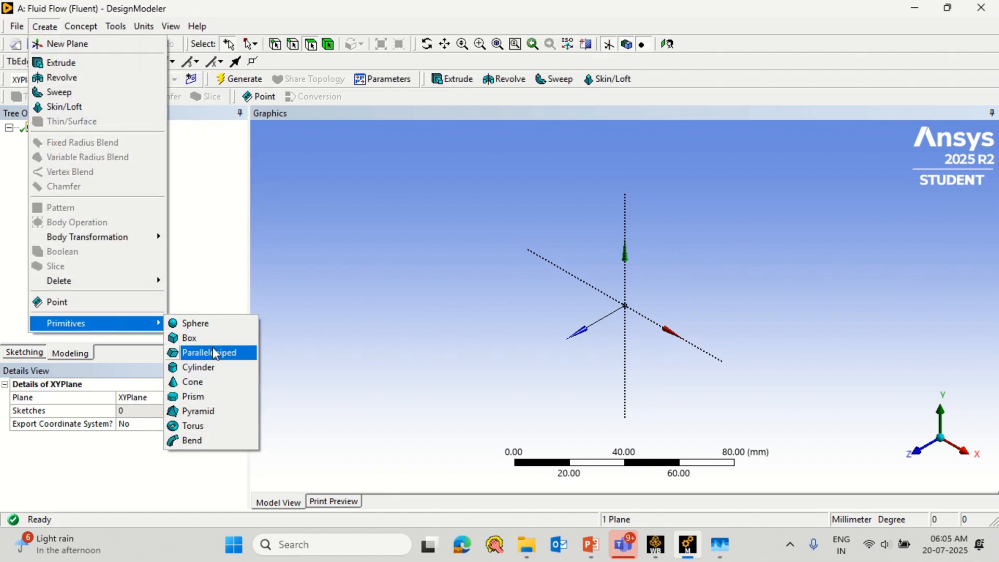
{"action": "left_click", "coordinate": [217, 368]}
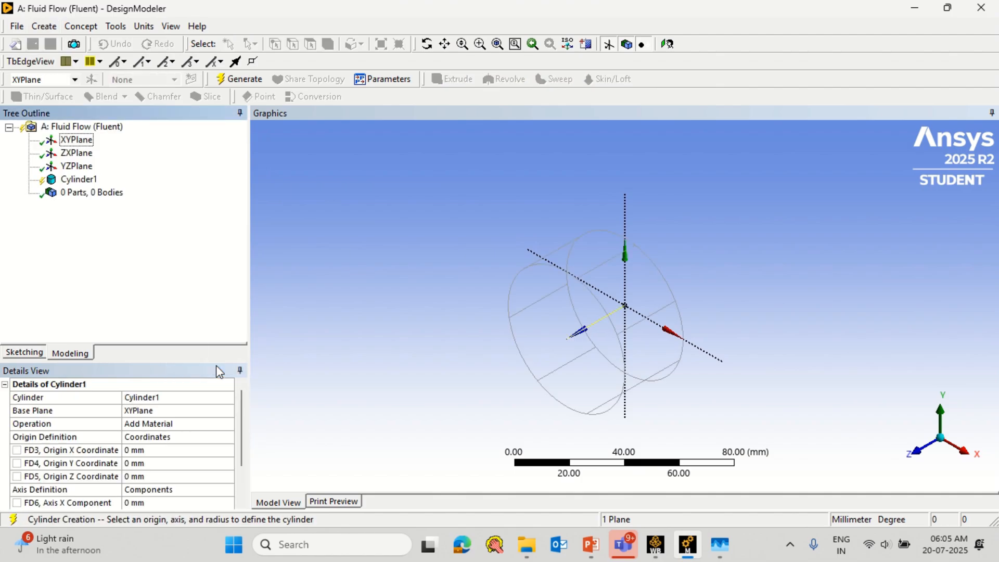
{"action": "left_click", "coordinate": [228, 425]}
{"action": "left_click", "coordinate": [217, 436]}
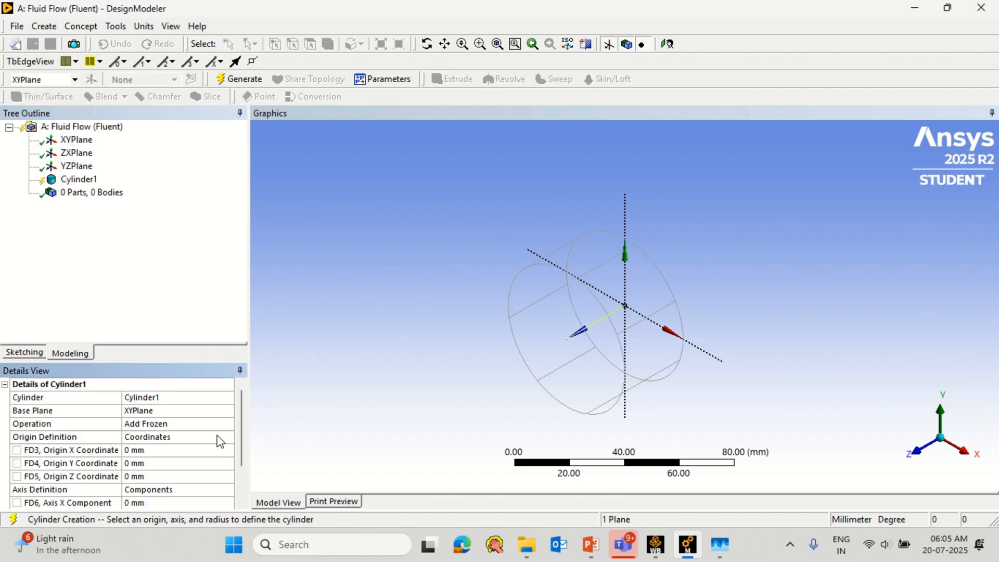
Step: Set the cylinder's axis X component to 100 mm, Z component to 0 mm and radius to 5 mm, and generate it
{"action": "scroll", "coordinate": [239, 422], "scroll_direction": "down", "scroll_amount": 2}
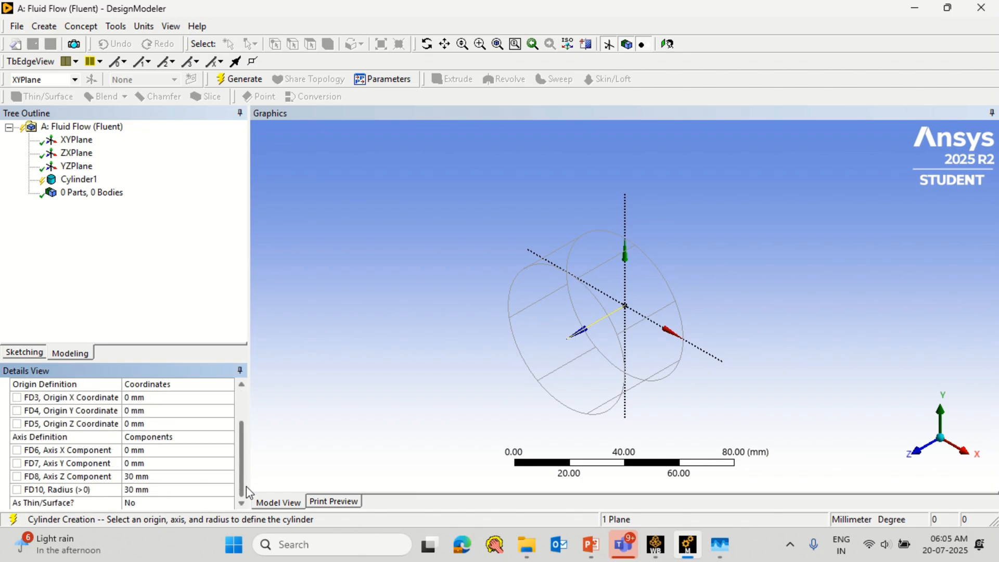
{"action": "left_click", "coordinate": [182, 476]}
{"action": "left_click", "coordinate": [148, 451]}
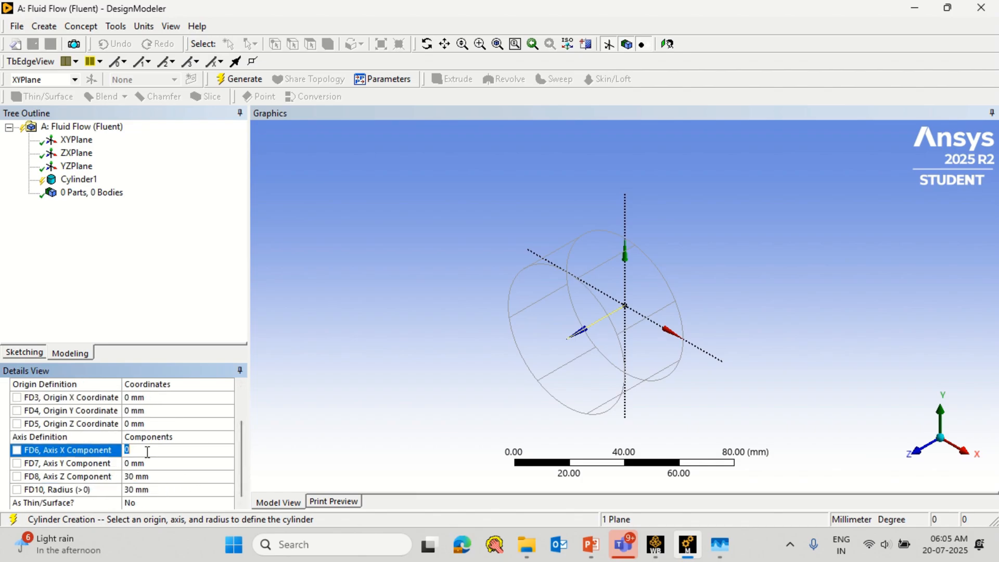
{"action": "type", "text": "100"}
{"action": "left_click", "coordinate": [150, 477]}
{"action": "type", "text": "0"}
{"action": "left_click", "coordinate": [450, 309]}
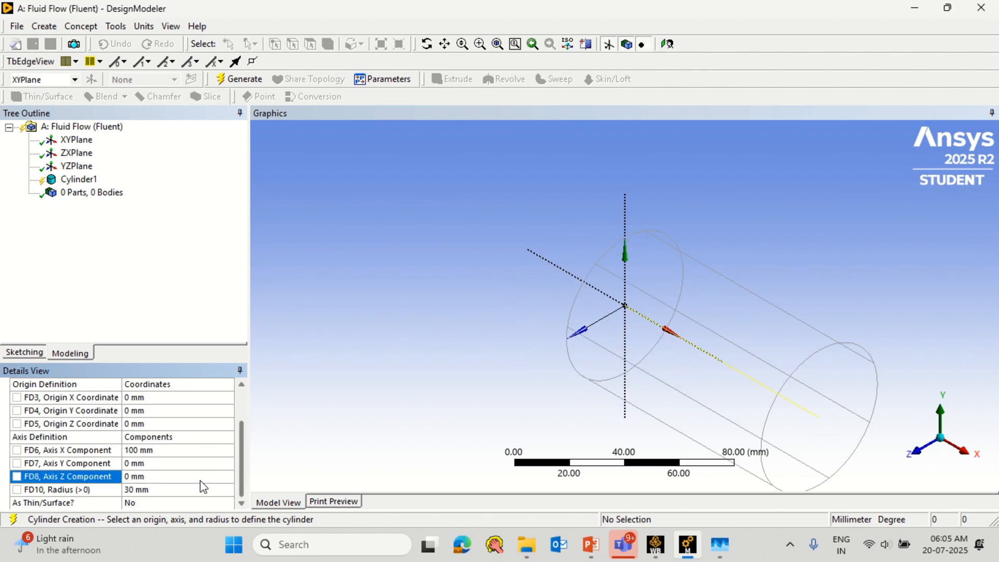
{"action": "left_click", "coordinate": [165, 489]}
{"action": "type", "text": "5"}
{"action": "key", "text": "Return"}
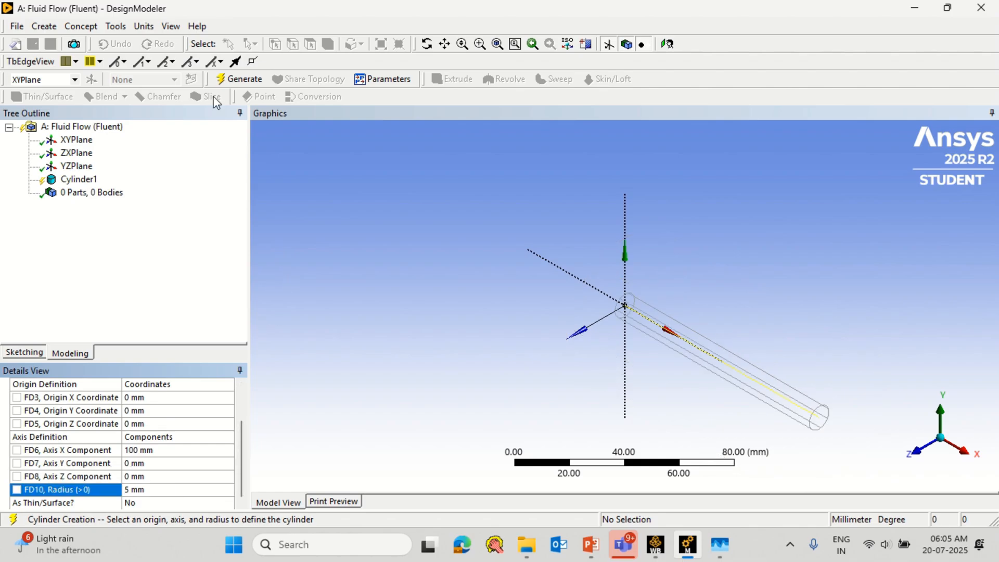
{"action": "left_click", "coordinate": [233, 83]}
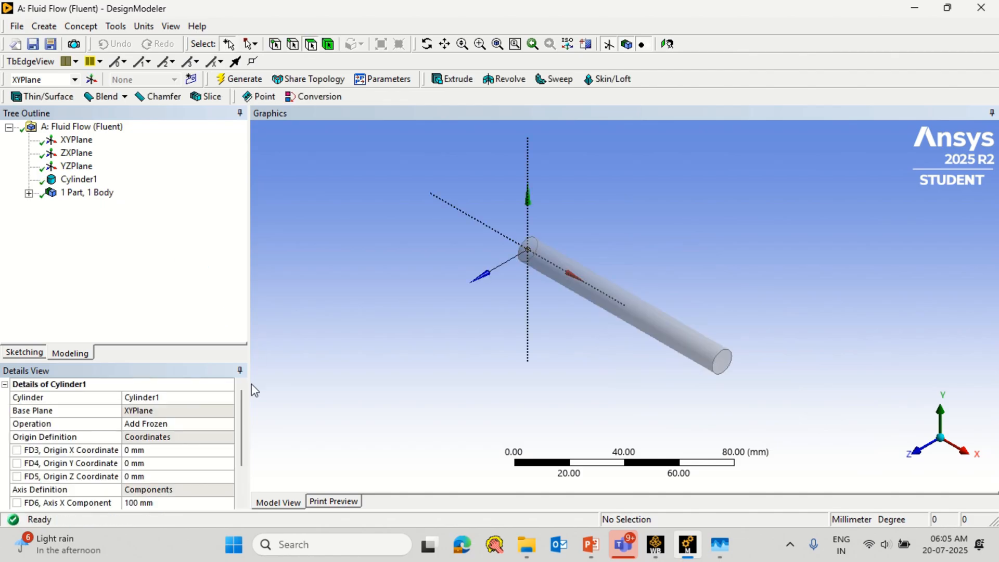
Step: Turn the cylinder into a hollow tube by setting As Thin/Surface to Yes, and regenerate it
{"action": "left_click_drag", "start_coordinate": [242, 410], "coordinate": [239, 373]}
{"action": "left_click", "coordinate": [78, 179]}
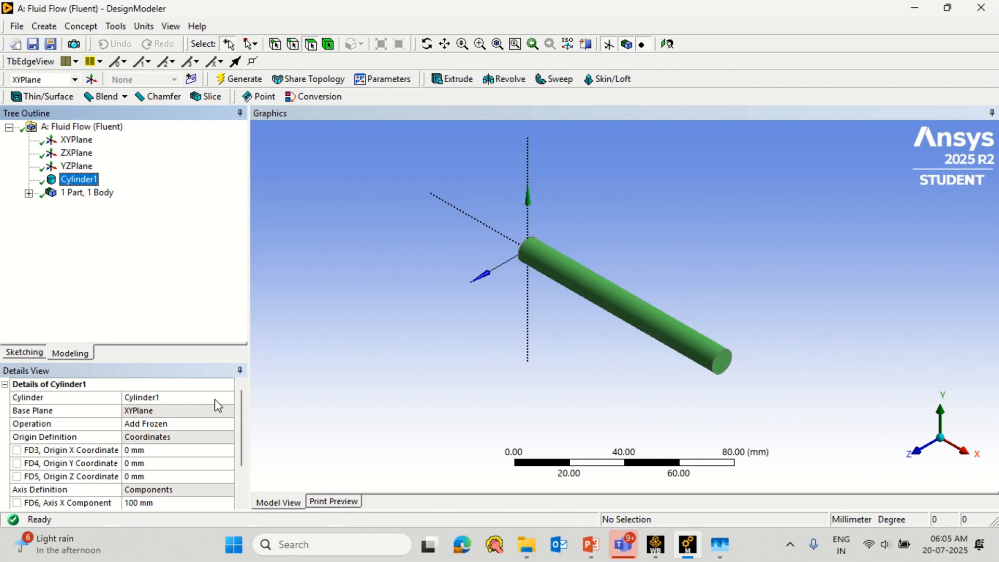
{"action": "left_click_drag", "start_coordinate": [242, 424], "coordinate": [244, 486]}
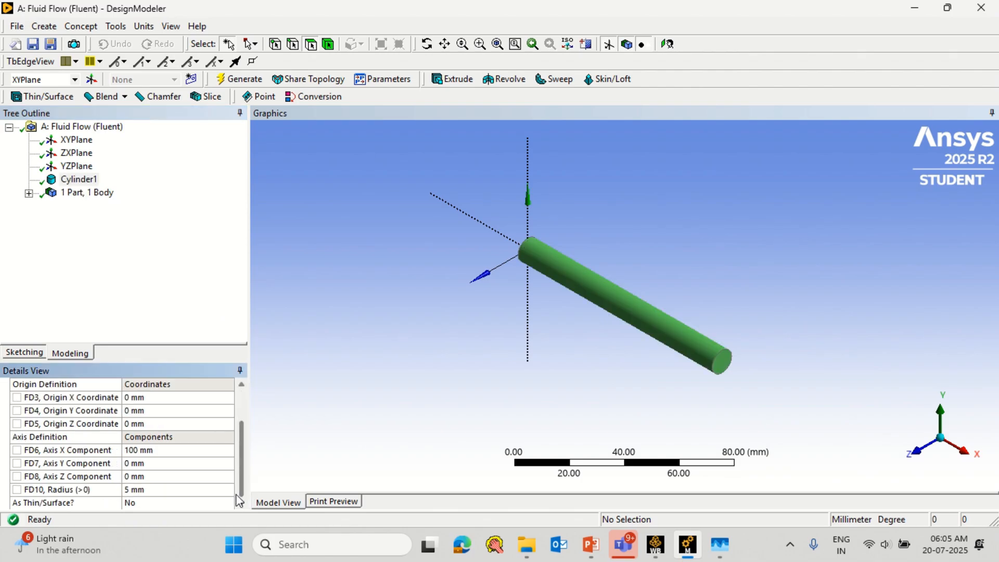
{"action": "left_click", "coordinate": [230, 504]}
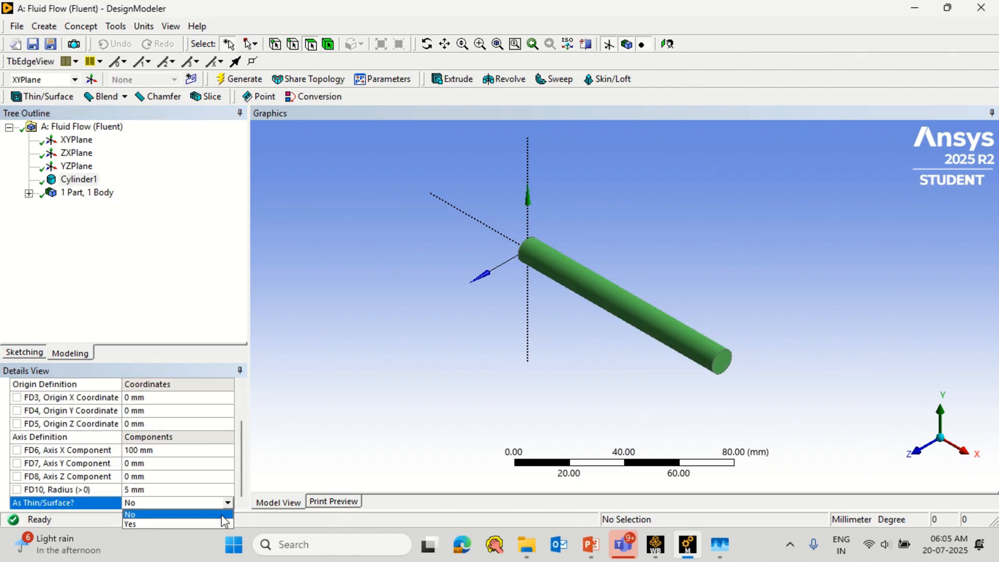
{"action": "left_click", "coordinate": [214, 520]}
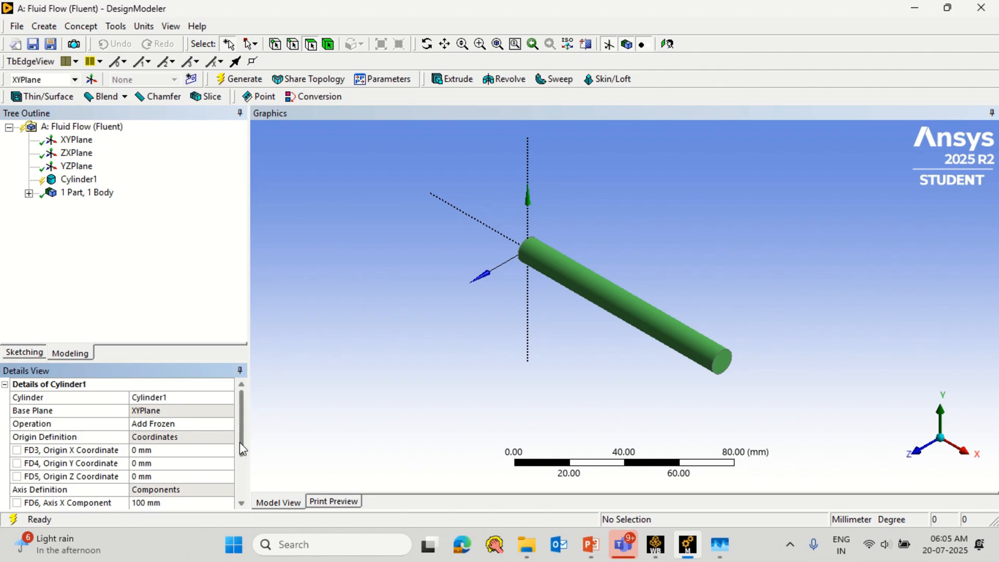
{"action": "left_click_drag", "start_coordinate": [240, 442], "coordinate": [241, 503]}
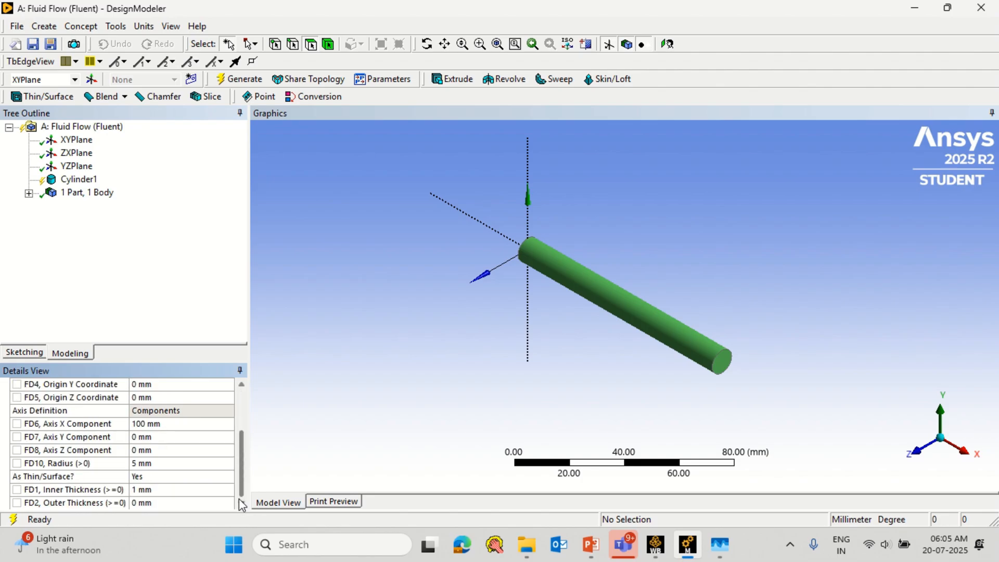
{"action": "left_click", "coordinate": [229, 79]}
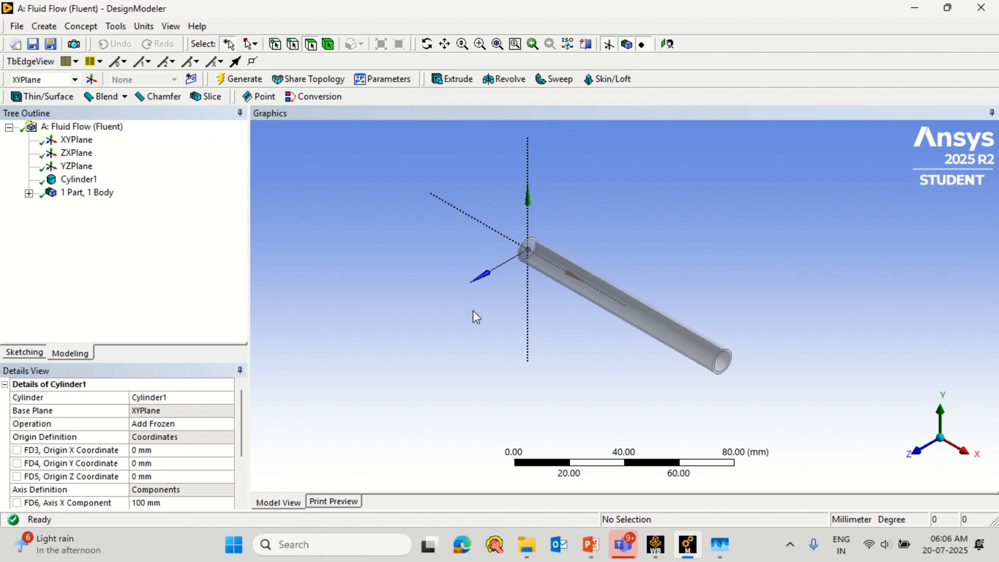
Step: Set the tube's inner thickness to 0.5 mm and regenerate the geometry
{"action": "left_click_drag", "start_coordinate": [243, 419], "coordinate": [198, 510]}
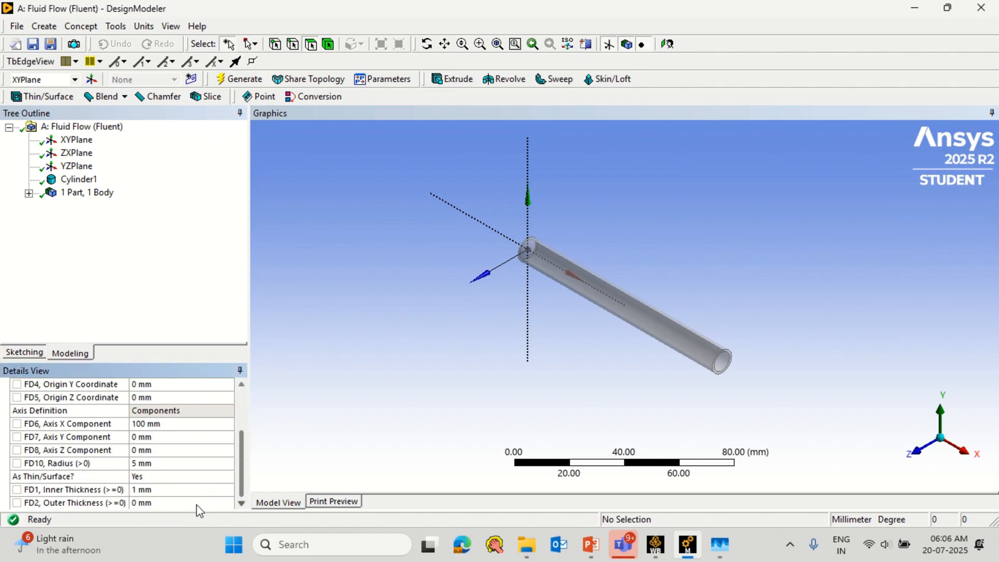
{"action": "left_click", "coordinate": [186, 492]}
{"action": "type", "text": "0.5"}
{"action": "left_click", "coordinate": [107, 250]}
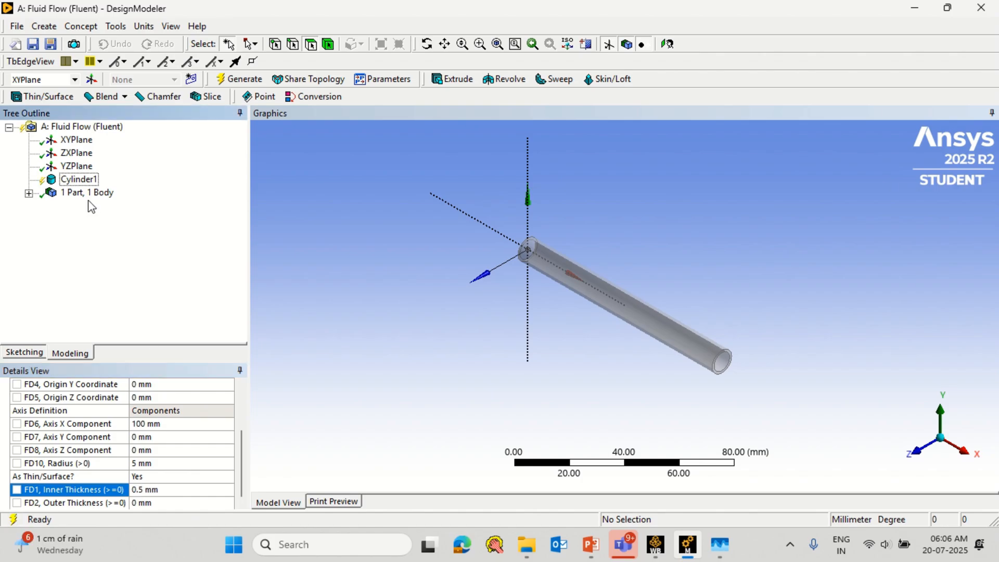
{"action": "left_click", "coordinate": [241, 80]}
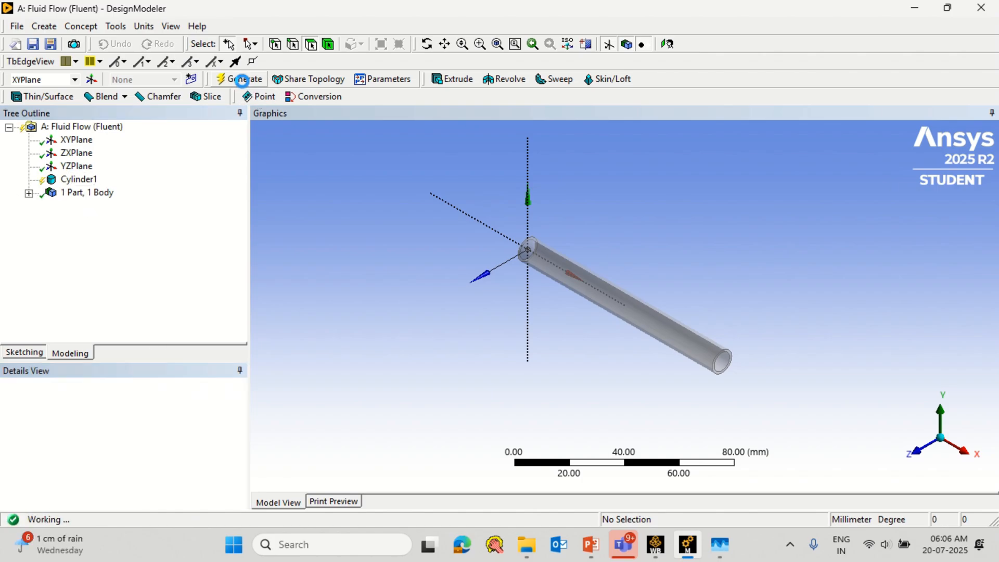
Step: Create and generate a By Cavity Fill feature using the inner cylindrical face of the tube
{"action": "left_click", "coordinate": [29, 193]}
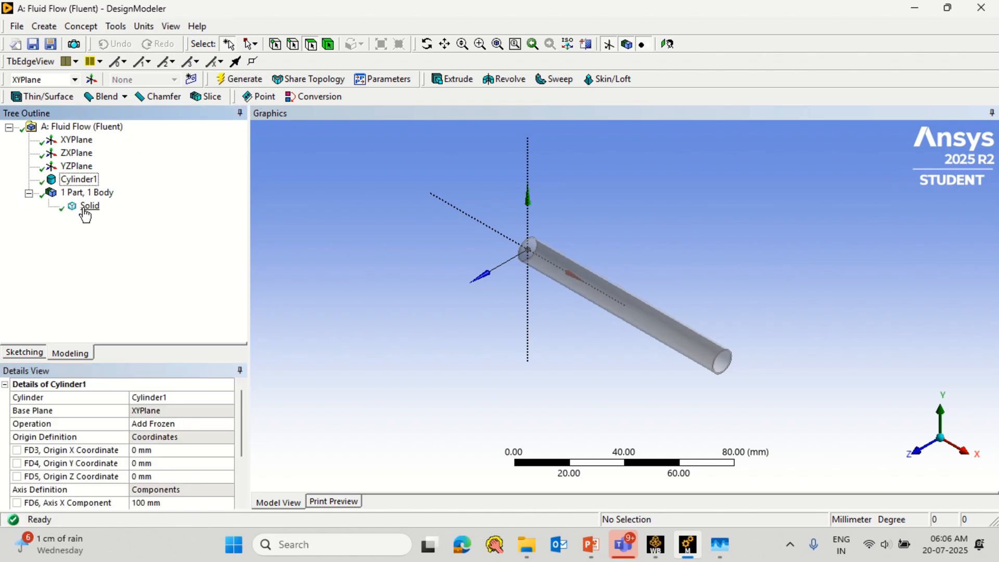
{"action": "left_click", "coordinate": [88, 206]}
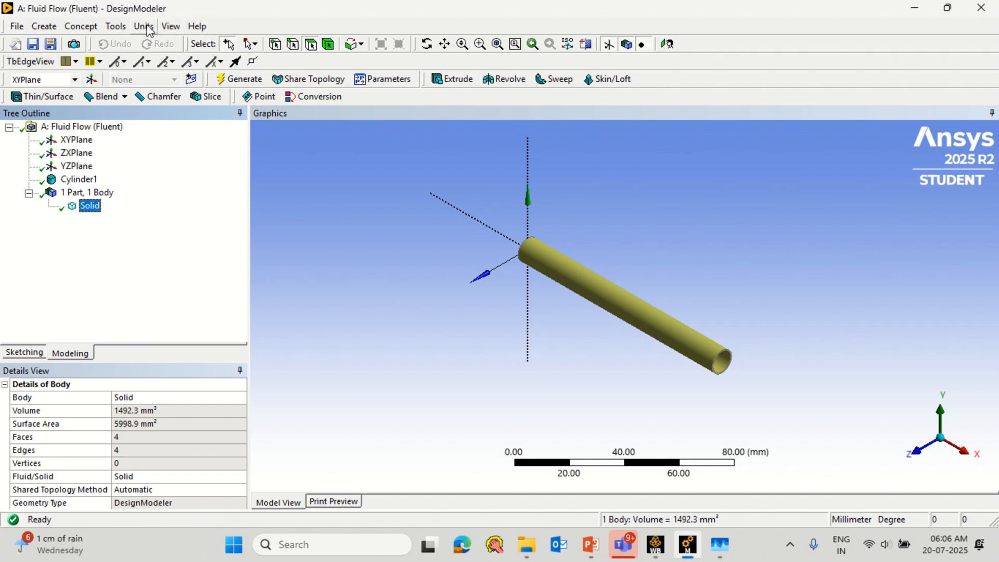
{"action": "left_click", "coordinate": [115, 26]}
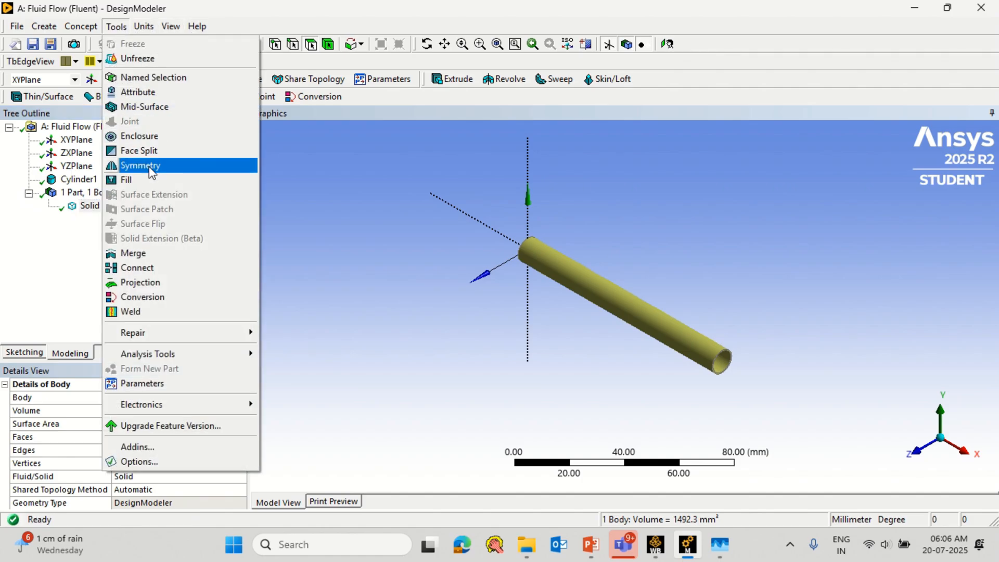
{"action": "left_click", "coordinate": [150, 180]}
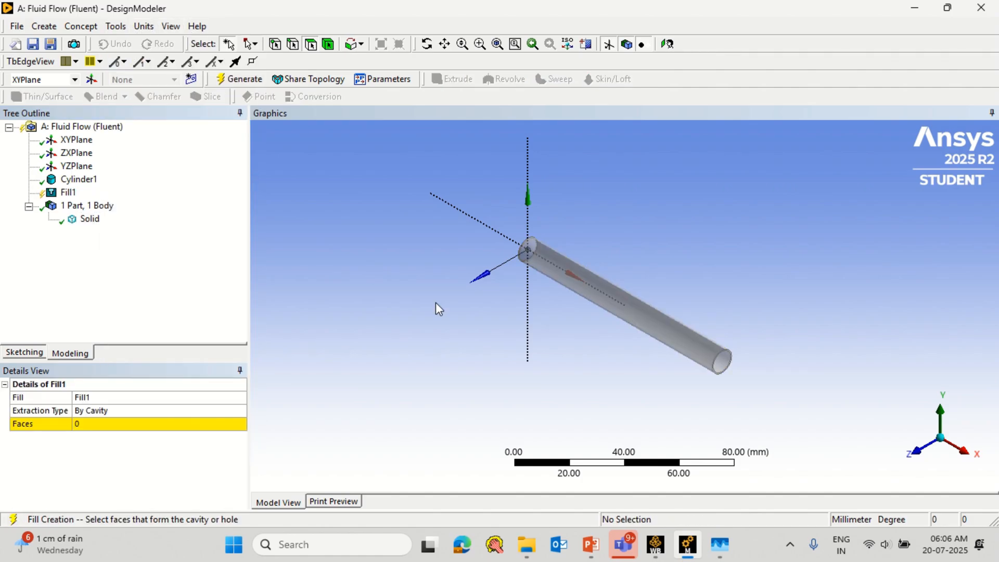
{"action": "left_click", "coordinate": [724, 367]}
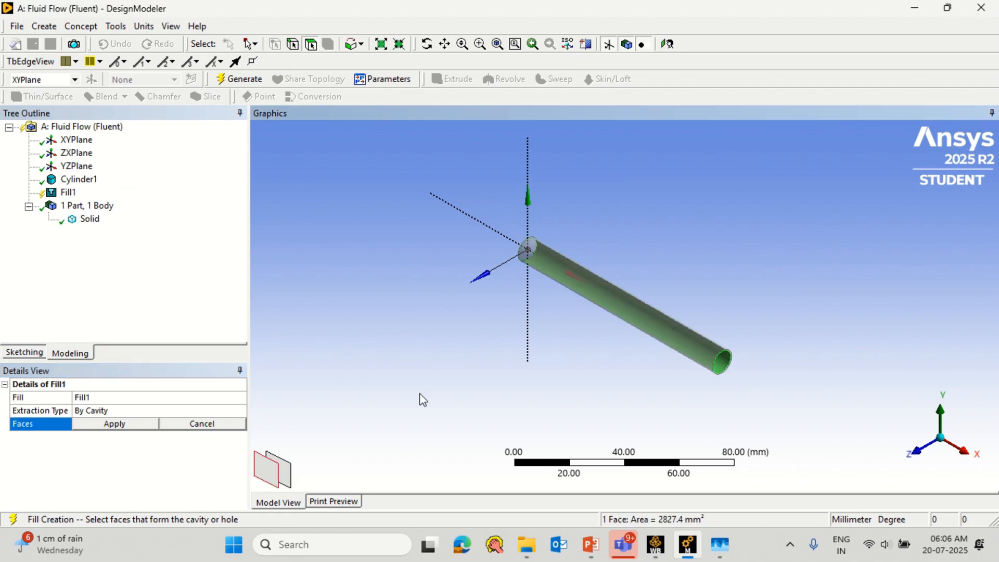
{"action": "left_click", "coordinate": [97, 425]}
{"action": "right_click", "coordinate": [101, 454]}
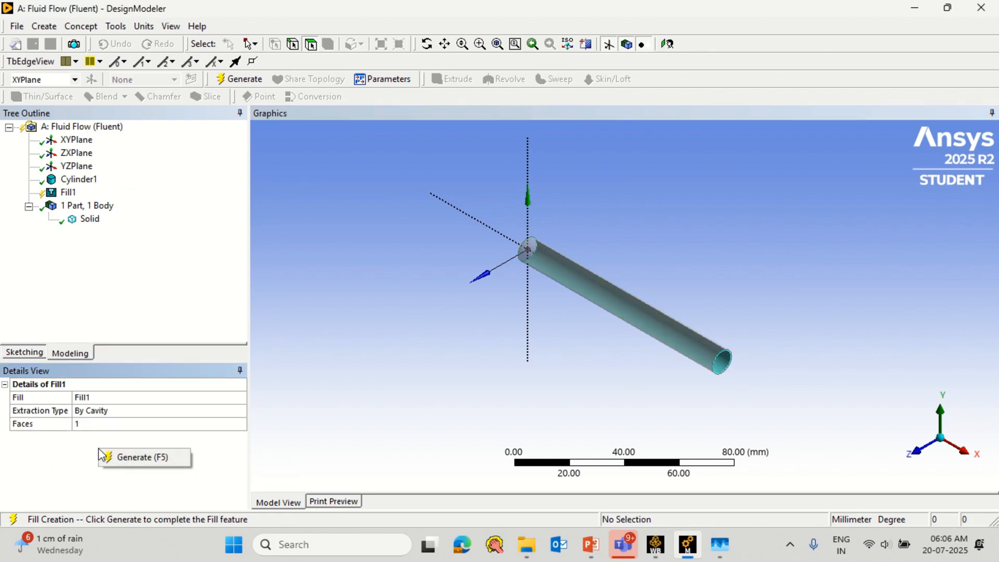
{"action": "left_click", "coordinate": [136, 457]}
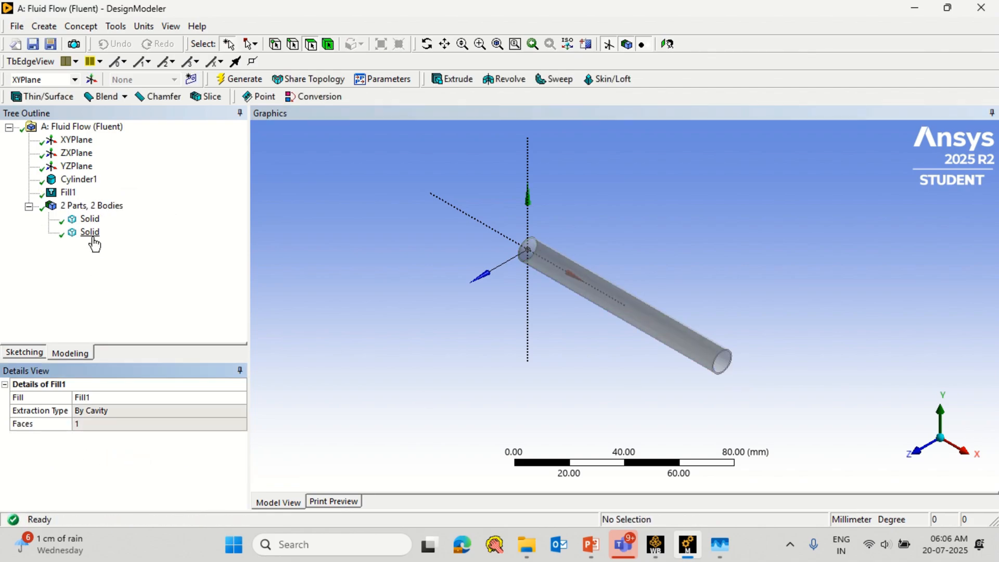
Step: Rename the tube wall body as Solid and the filled cavity body as Fluid
{"action": "left_click", "coordinate": [87, 221]}
{"action": "right_click", "coordinate": [86, 222]}
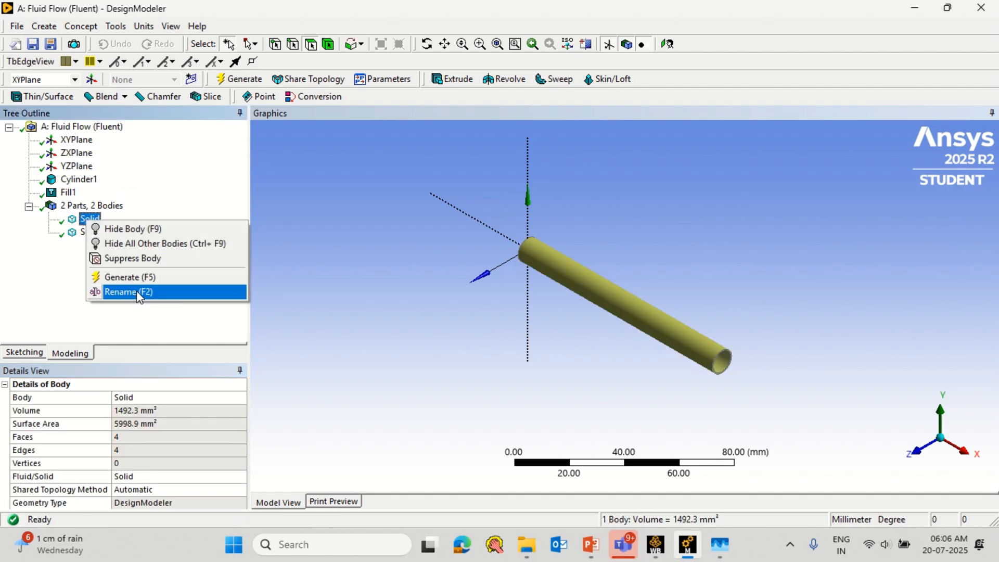
{"action": "left_click", "coordinate": [136, 292]}
{"action": "type", "text": "S"}
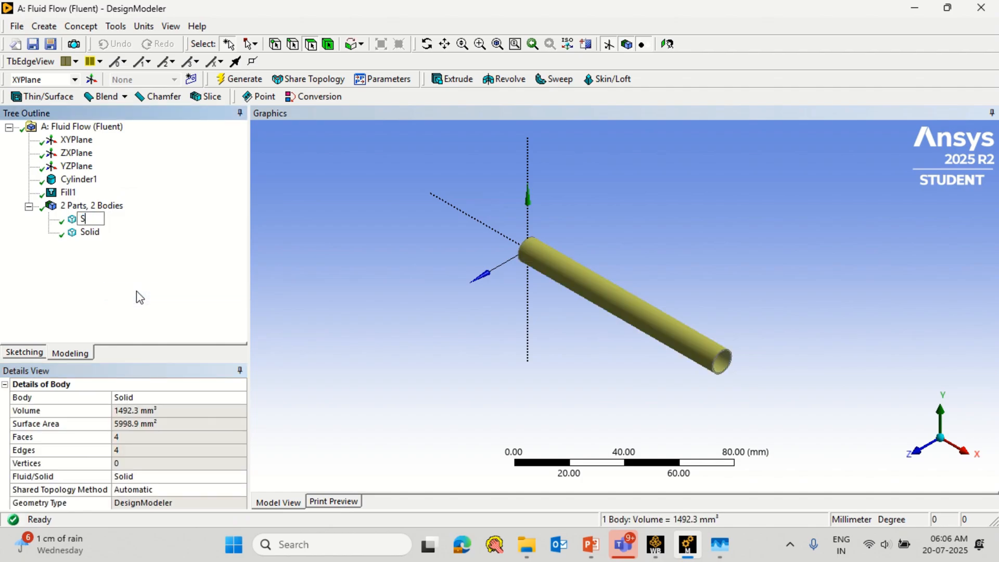
{"action": "type", "text": "olid"}
{"action": "left_click", "coordinate": [91, 233]}
{"action": "right_click", "coordinate": [91, 233]}
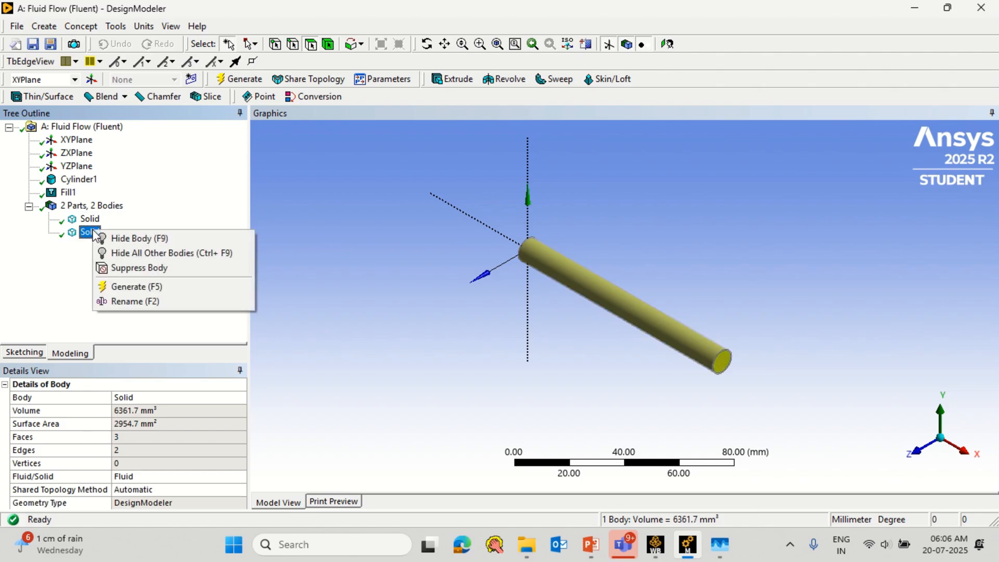
{"action": "type", "text": "Fluid"}
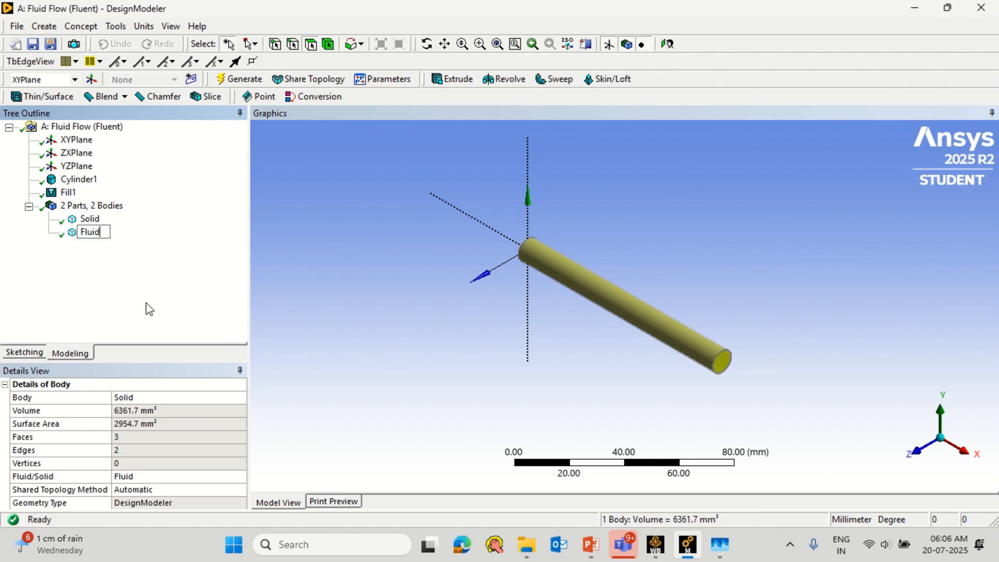
Step: Finish naming the filled body Fluid, then switch to Workbench and open the Mesh cell of the Fluid Flow (Fluent) system for editing
{"action": "key", "text": "Return"}
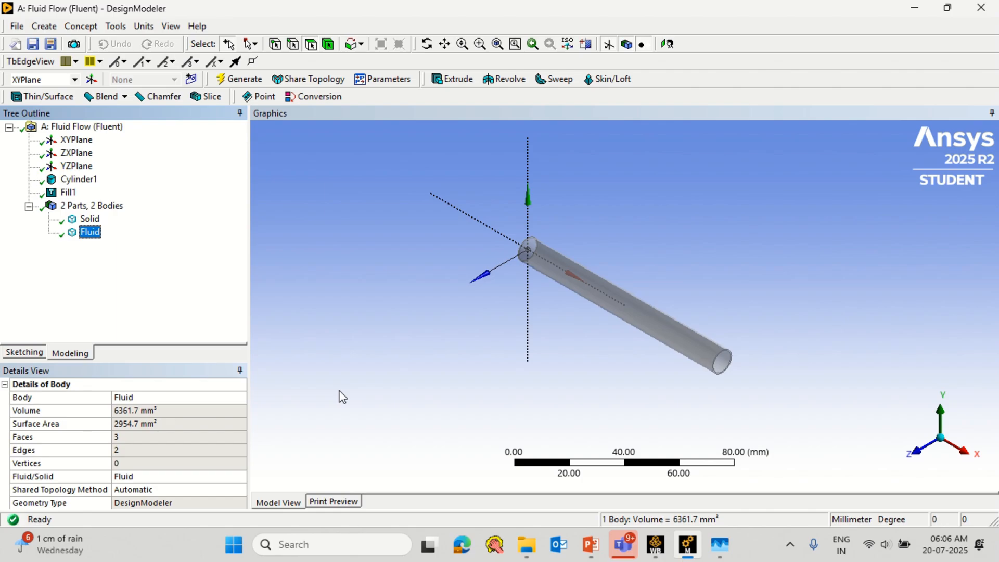
{"action": "left_click", "coordinate": [655, 544]}
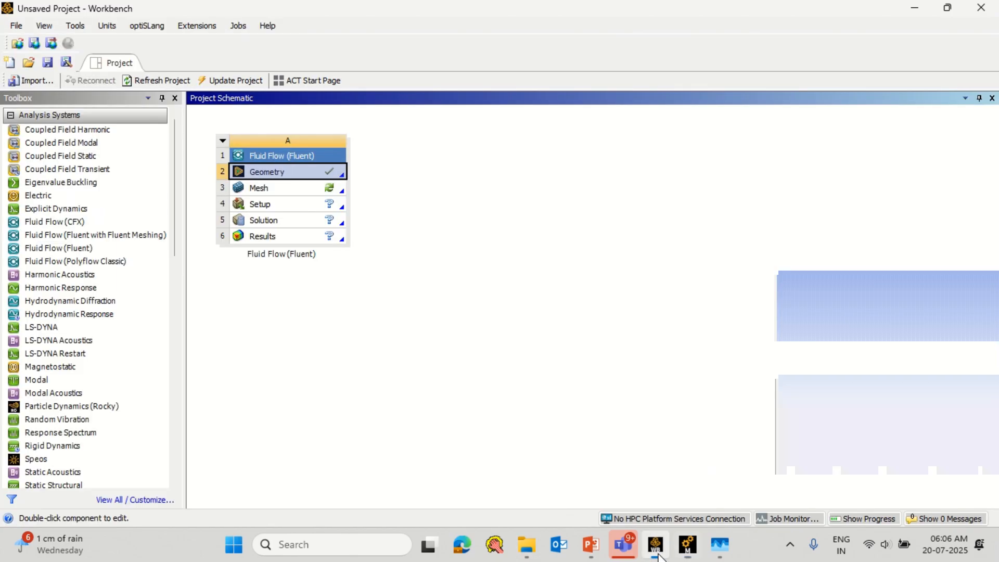
{"action": "right_click", "coordinate": [331, 192]}
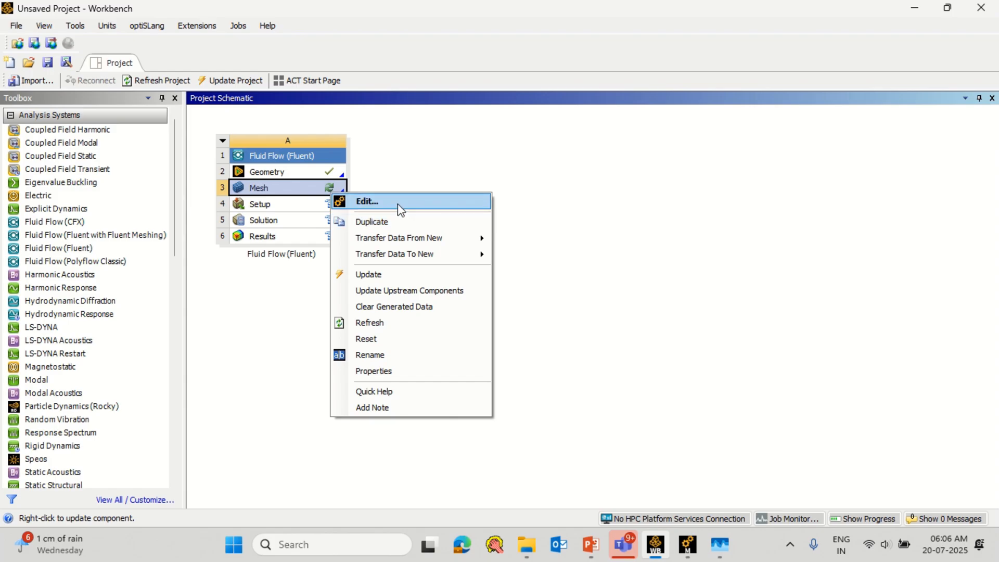
{"action": "left_click", "coordinate": [400, 203]}
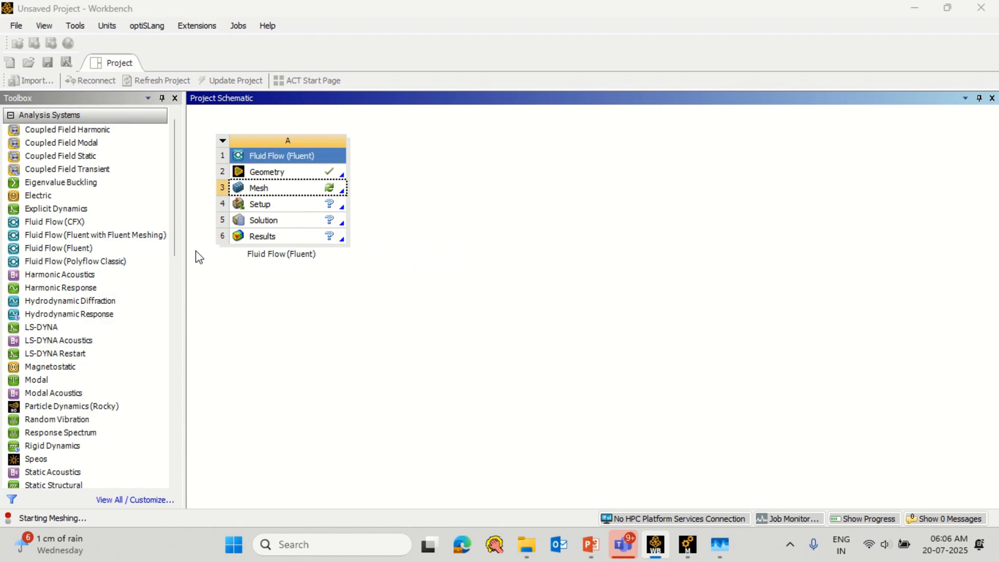
{"action": "left_click_drag", "start_coordinate": [175, 228], "coordinate": [182, 248]}
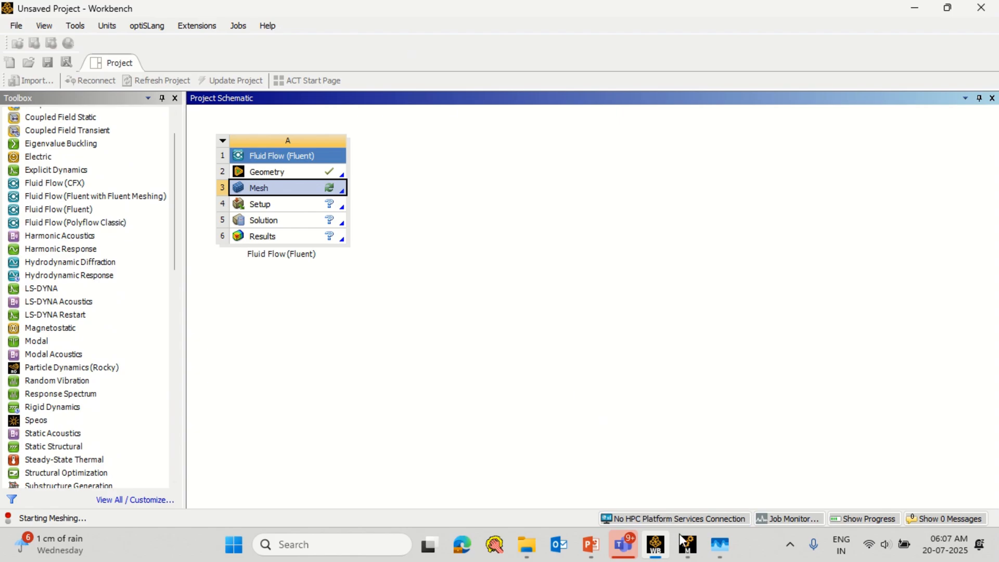
Step: Check the processor and memory load in Task Manager while Meshing starts, and minimize it
{"action": "mouse_move", "coordinate": [686, 549]}
{"action": "left_click", "coordinate": [720, 554]}
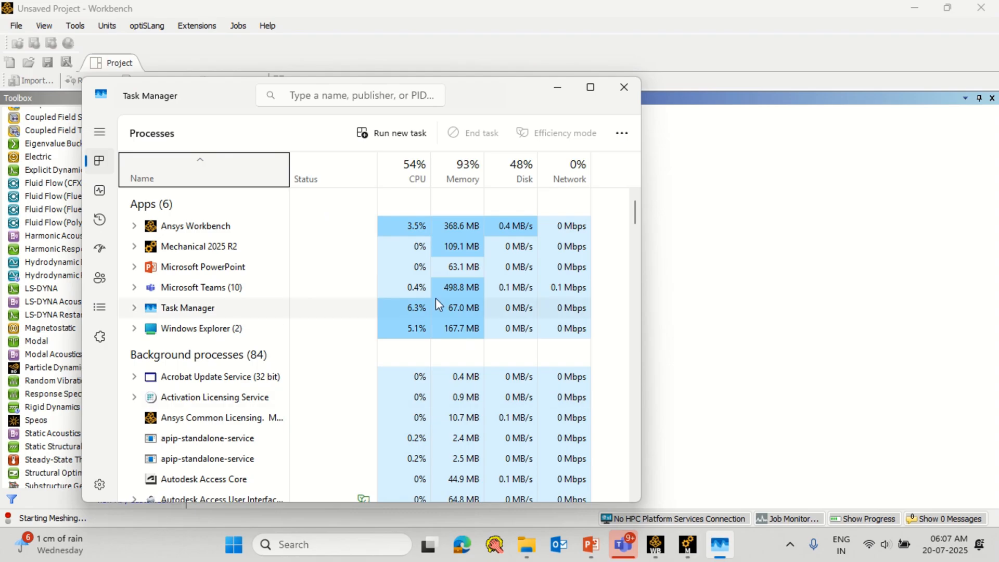
{"action": "left_click", "coordinate": [102, 190]}
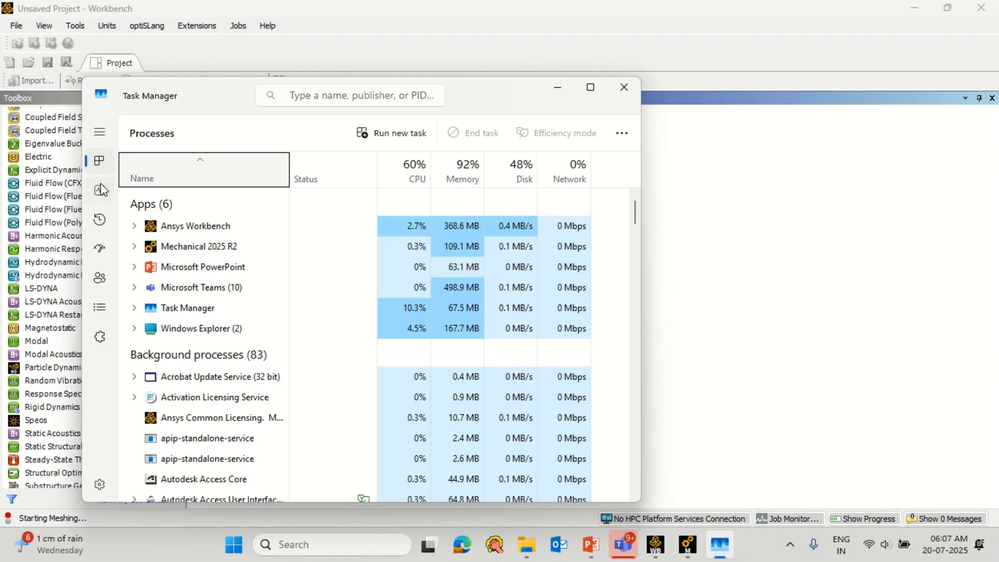
{"action": "left_click", "coordinate": [567, 89]}
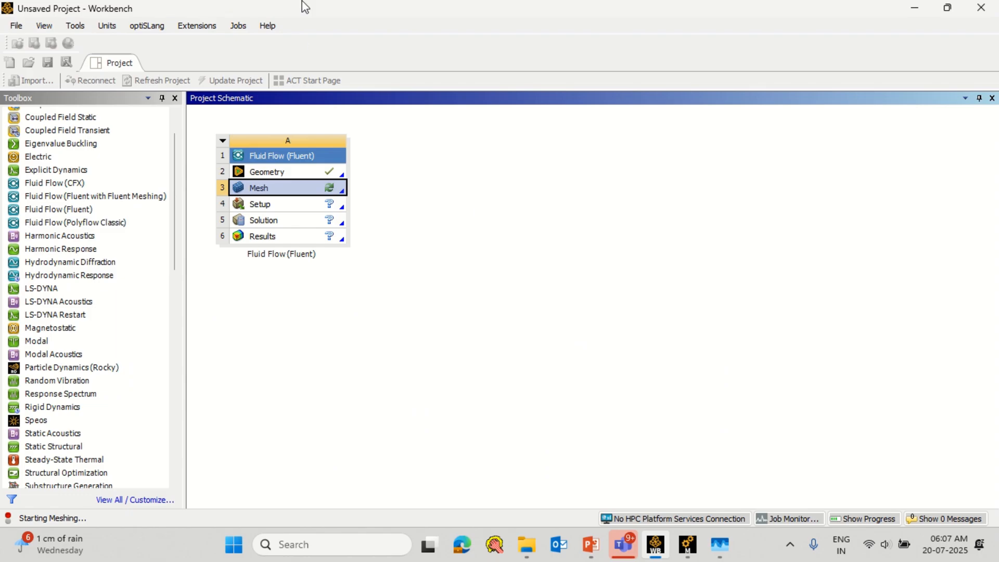
Step: Switch to the Meshing window and generate the pipe's mesh with the default settings
{"action": "mouse_move", "coordinate": [429, 12]}
{"action": "left_click", "coordinate": [456, 30]}
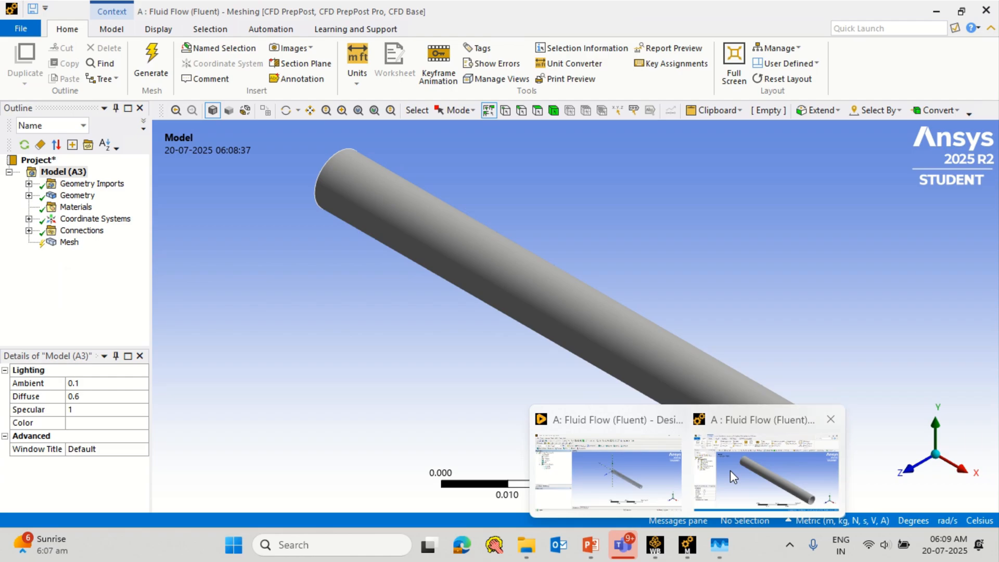
{"action": "left_click", "coordinate": [729, 470]}
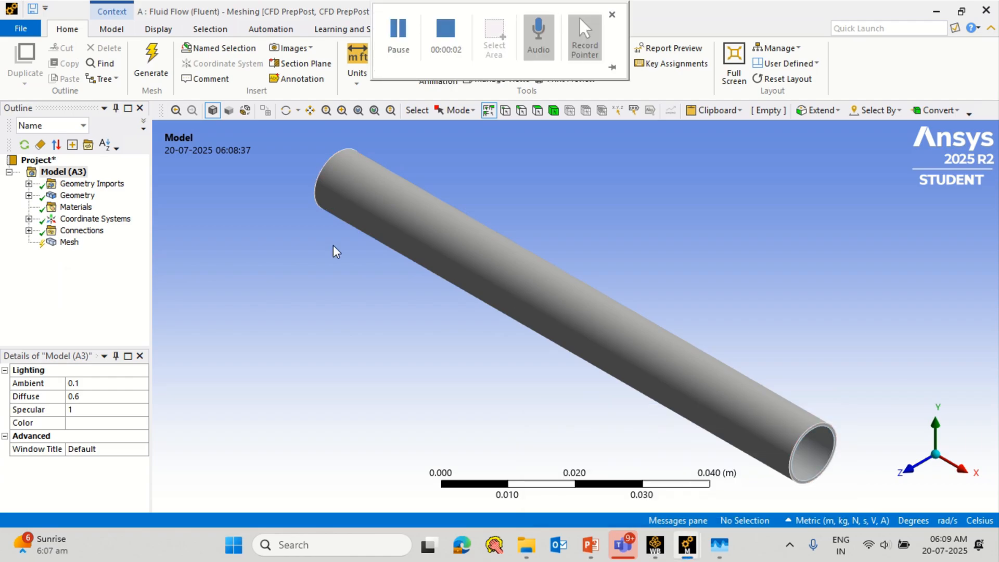
{"action": "left_click", "coordinate": [70, 243]}
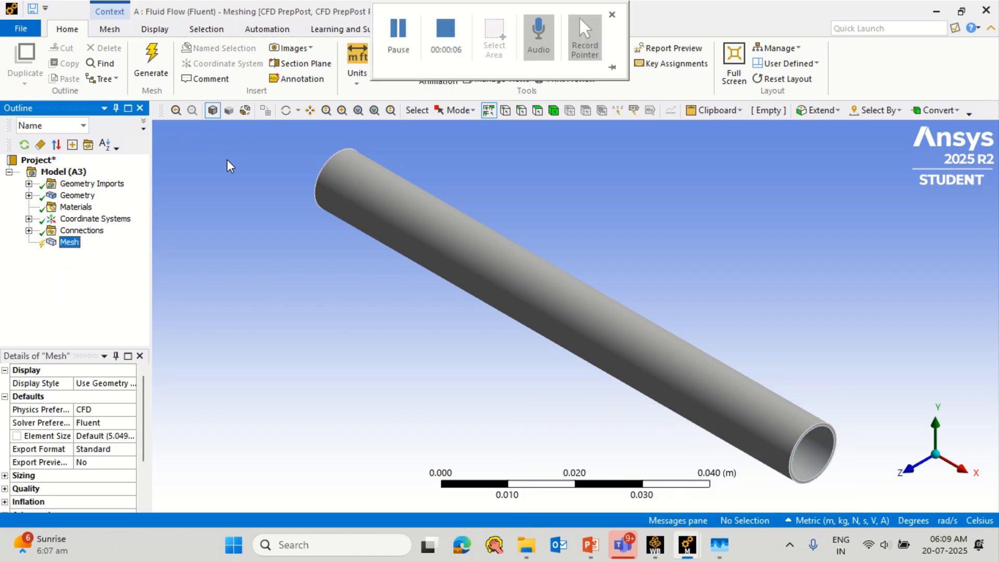
{"action": "right_click", "coordinate": [83, 256]}
{"action": "left_click", "coordinate": [121, 295]}
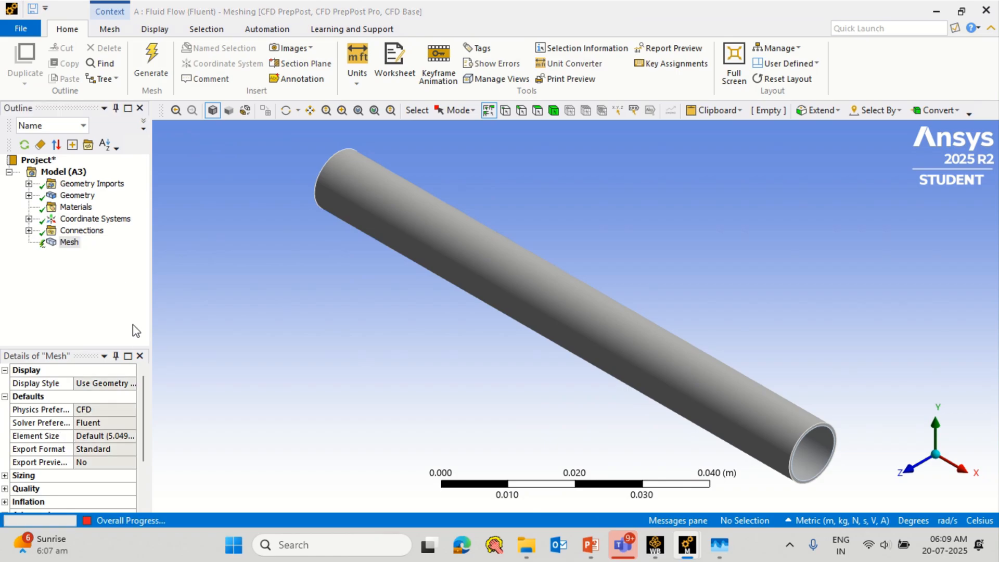
{"action": "left_click_drag", "start_coordinate": [144, 391], "coordinate": [148, 420]}
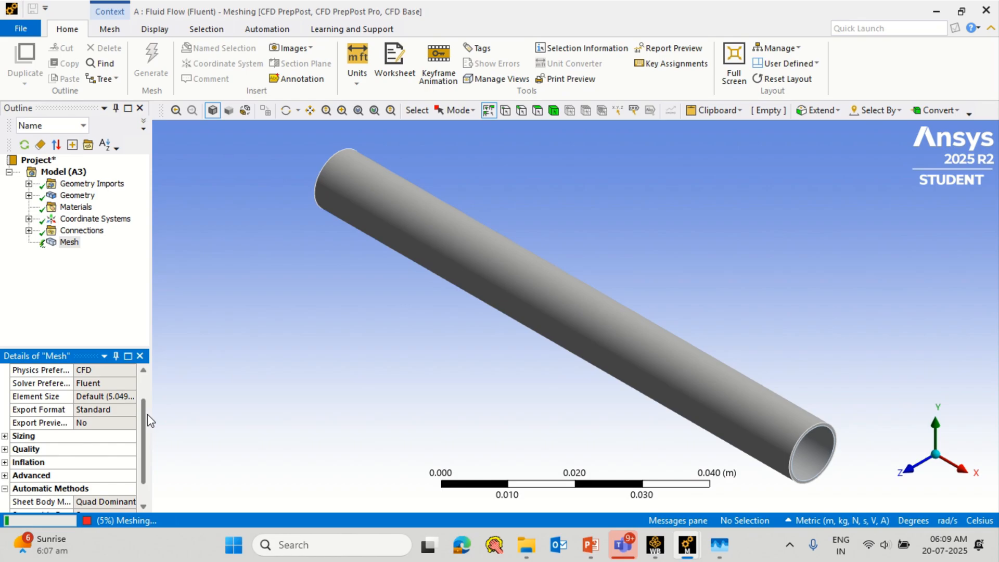
{"action": "left_click_drag", "start_coordinate": [150, 421], "coordinate": [149, 386]}
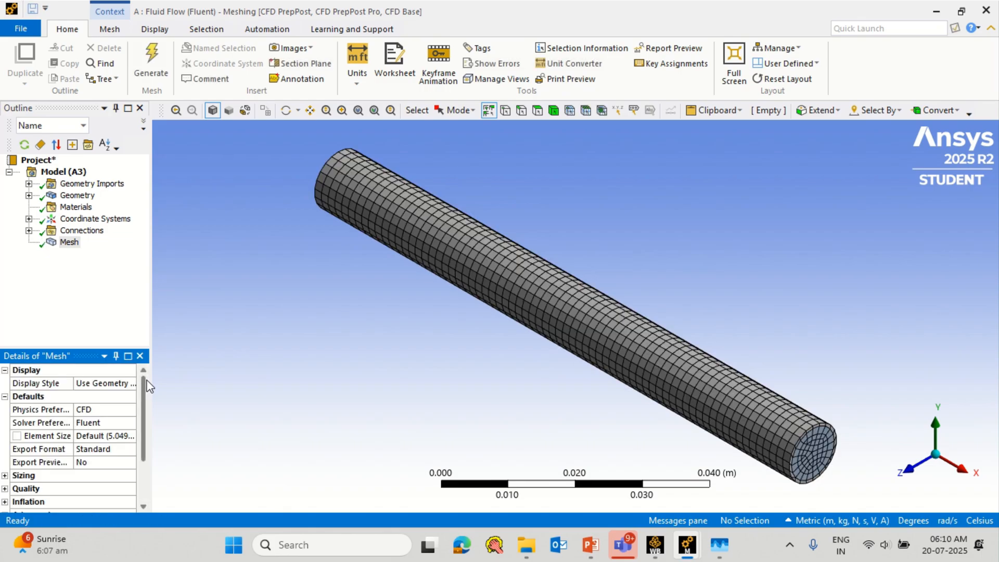
{"action": "left_click", "coordinate": [236, 450]}
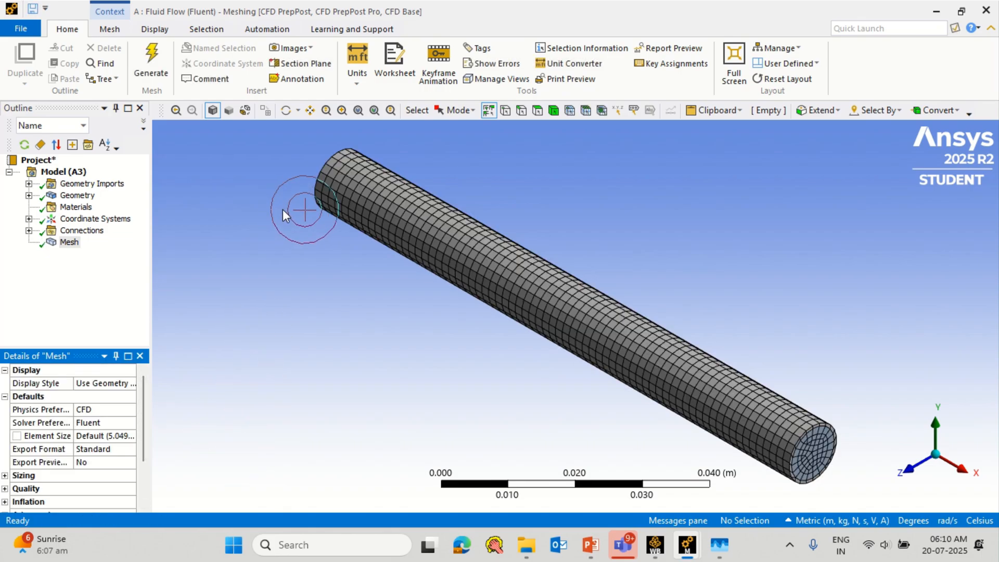
Step: Create a named selection called Inlet on the fluid face at the pipe end near the origin
{"action": "left_click", "coordinate": [282, 108]}
{"action": "left_click_drag", "start_coordinate": [312, 323], "coordinate": [466, 369]}
{"action": "left_click", "coordinate": [538, 110]}
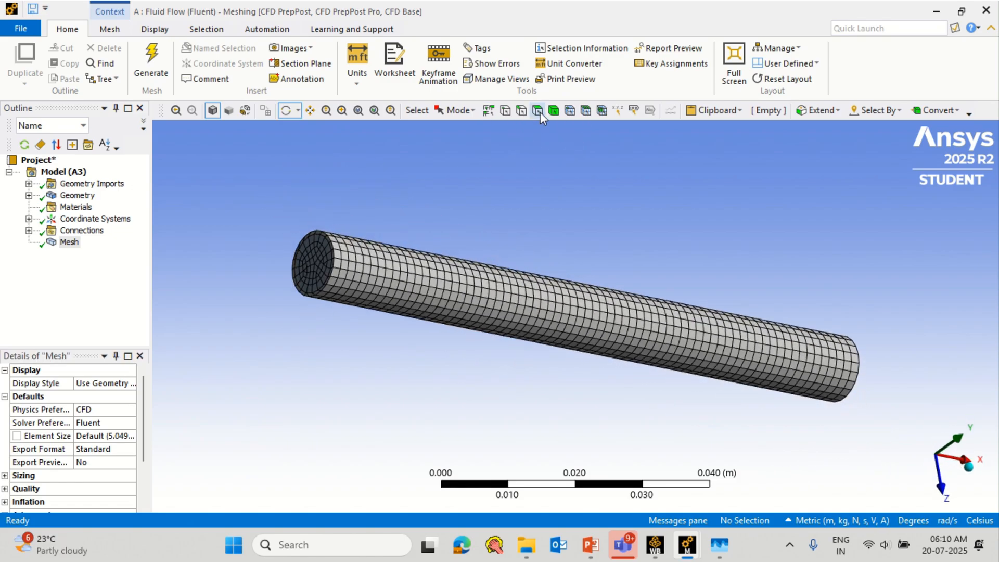
{"action": "left_click", "coordinate": [320, 261]}
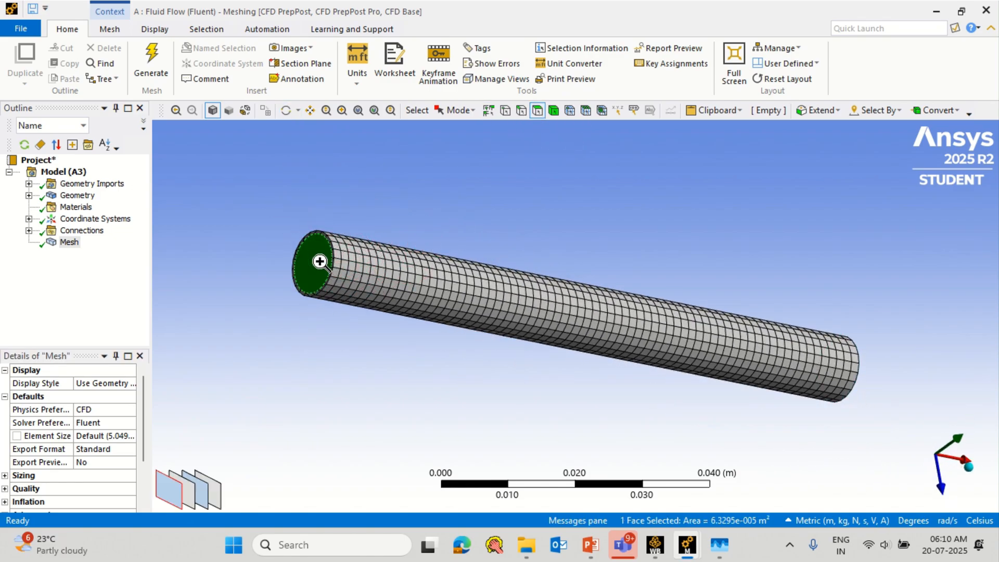
{"action": "right_click", "coordinate": [320, 261]}
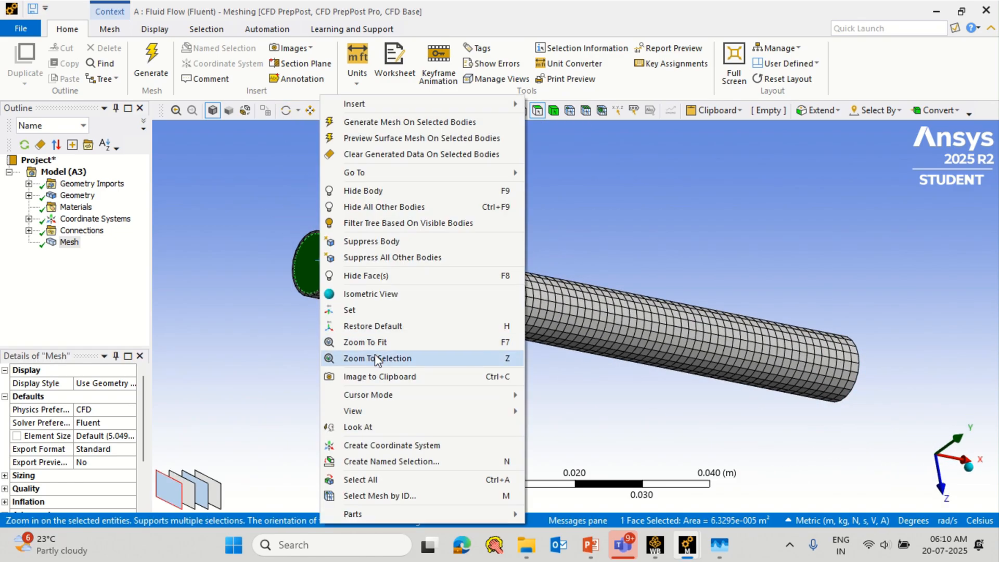
{"action": "left_click", "coordinate": [388, 461]}
{"action": "type", "text": "Inlet"}
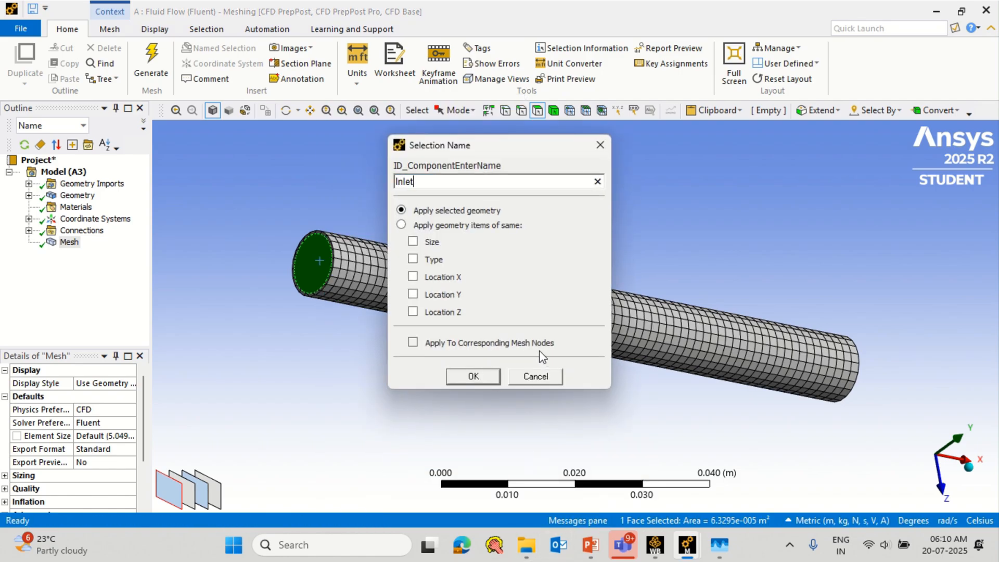
{"action": "left_click", "coordinate": [476, 378]}
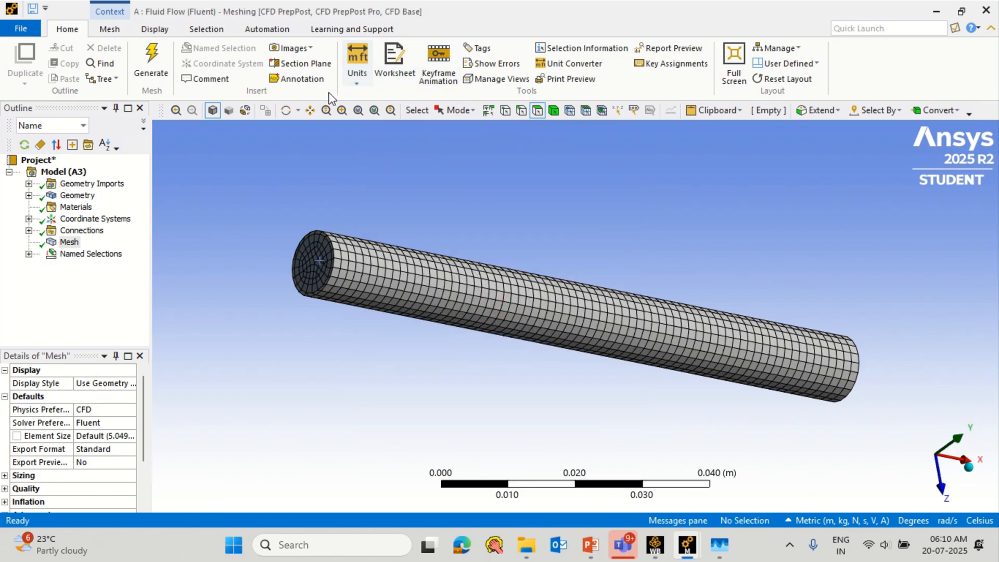
Step: Create a named selection called Outlet on the fluid face at the opposite end of the pipe
{"action": "left_click", "coordinate": [286, 110]}
{"action": "left_click_drag", "start_coordinate": [653, 286], "coordinate": [415, 286]}
{"action": "left_click", "coordinate": [537, 110]}
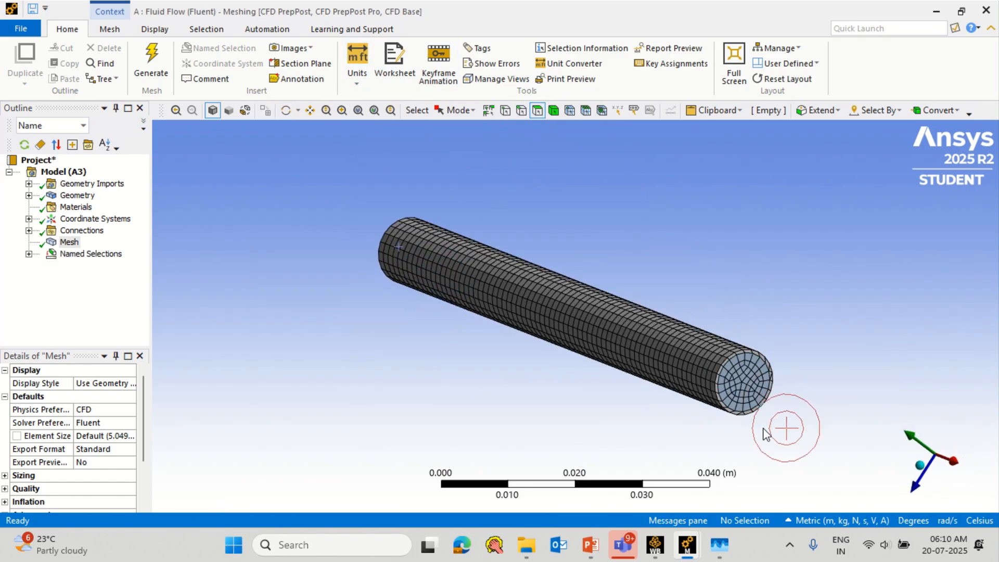
{"action": "left_click", "coordinate": [749, 384]}
{"action": "right_click", "coordinate": [749, 384]}
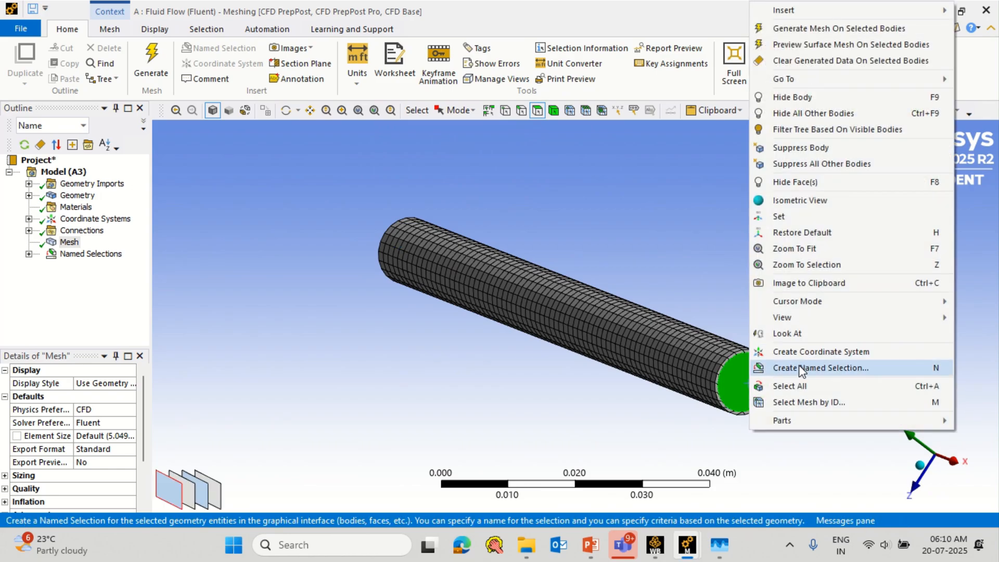
{"action": "left_click", "coordinate": [801, 370]}
{"action": "type", "text": "Inlet"}
{"action": "key", "text": "BackSpace"}
{"action": "key", "text": "BackSpace"}
{"action": "key", "text": "BackSpace"}
{"action": "key", "text": "BackSpace"}
{"action": "key", "text": "BackSpace"}
{"action": "type", "text": "Outlet"}
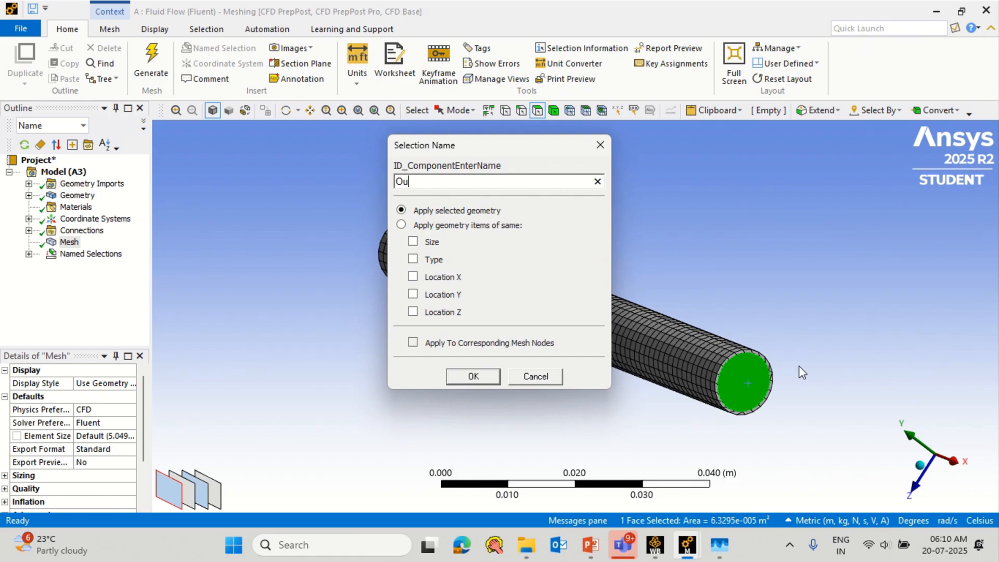
{"action": "left_click", "coordinate": [800, 370]}
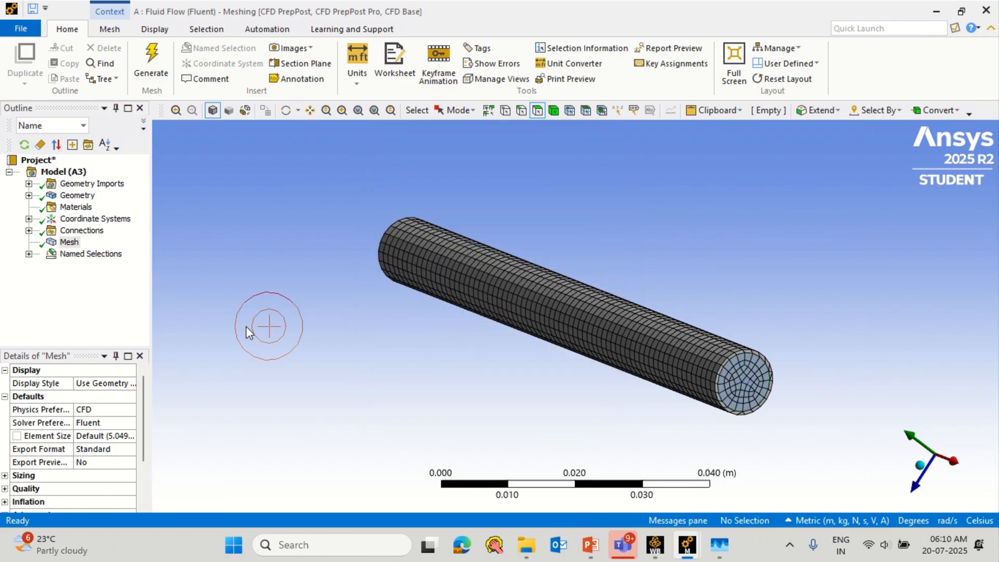
Step: Expand the mesh statistics to check the node and element counts
{"action": "scroll", "coordinate": [145, 398], "scroll_direction": "down", "scroll_amount": 2}
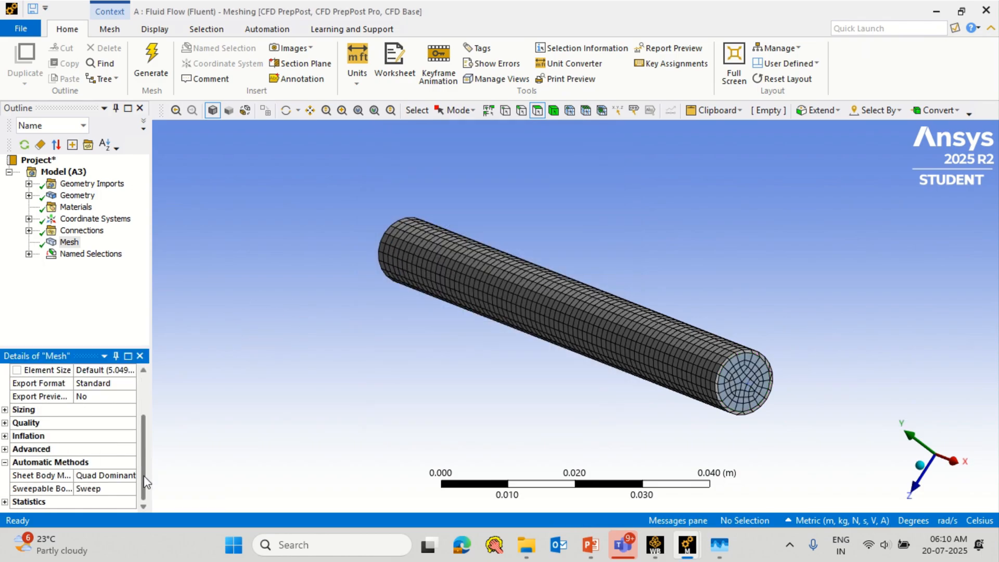
{"action": "left_click", "coordinate": [5, 502]}
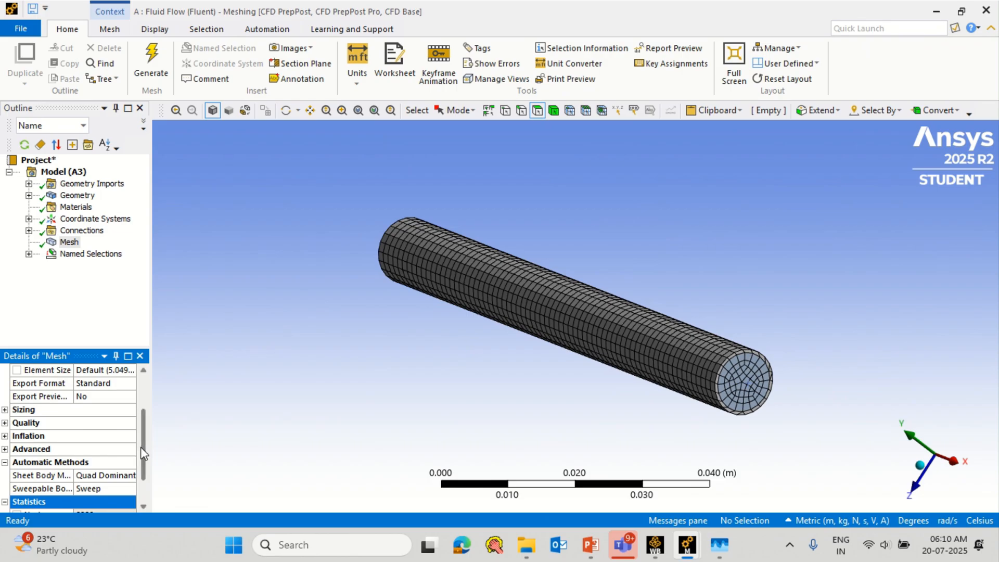
{"action": "scroll", "coordinate": [145, 454], "scroll_direction": "down", "scroll_amount": 1}
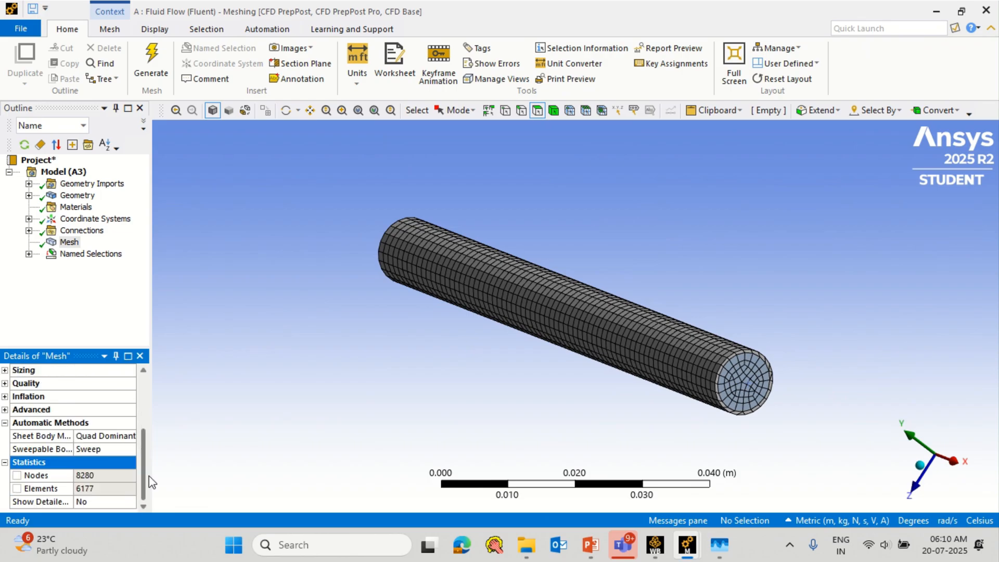
Step: Update the mesh to pass it to Fluent, and close Meshing
{"action": "left_click", "coordinate": [70, 244]}
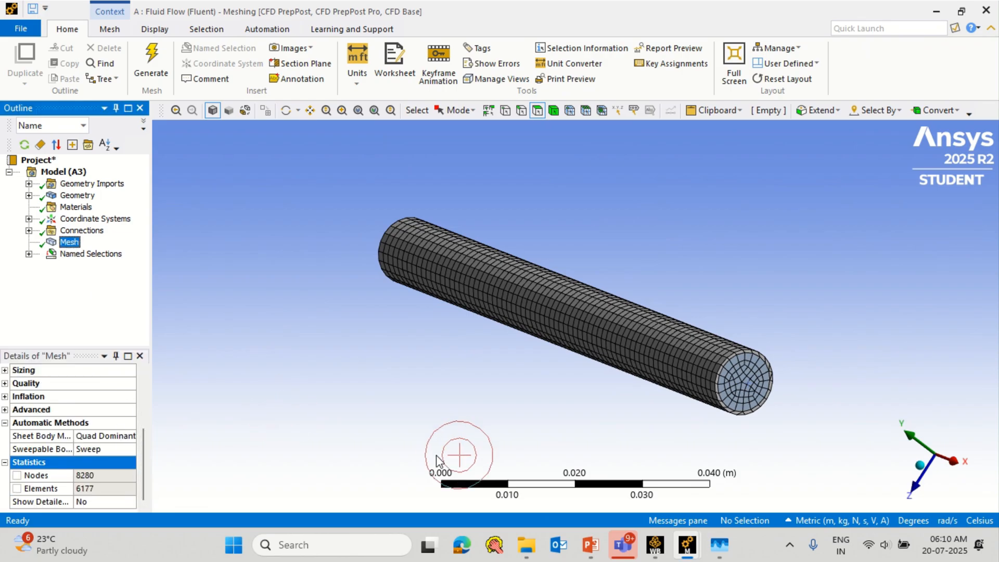
{"action": "right_click", "coordinate": [65, 242]}
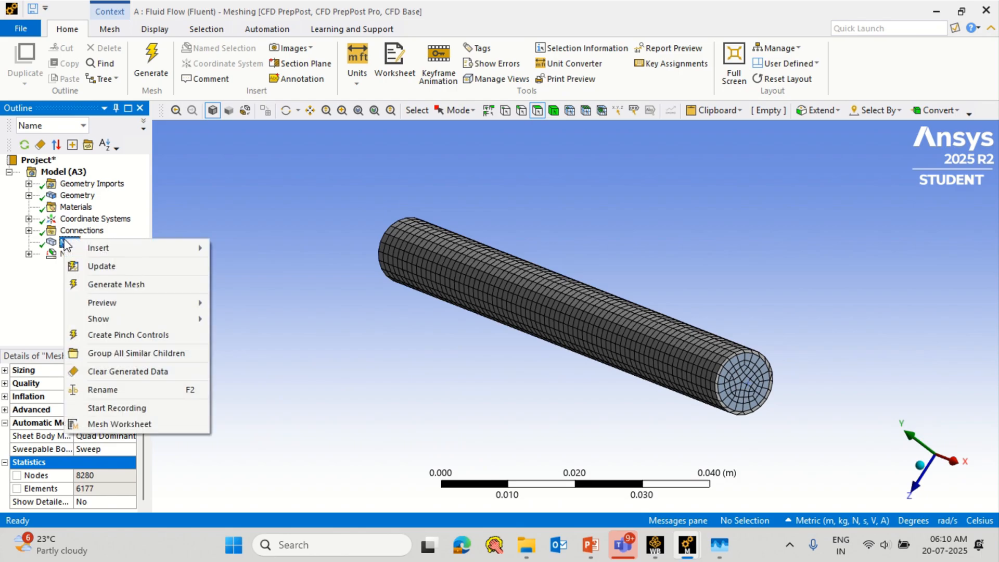
{"action": "left_click", "coordinate": [102, 271]}
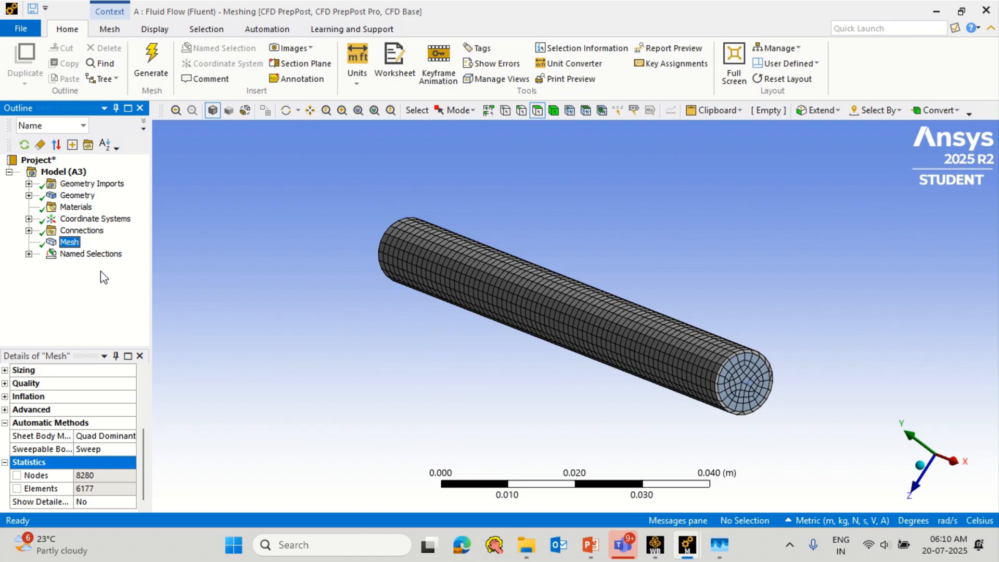
{"action": "left_click", "coordinate": [17, 29]}
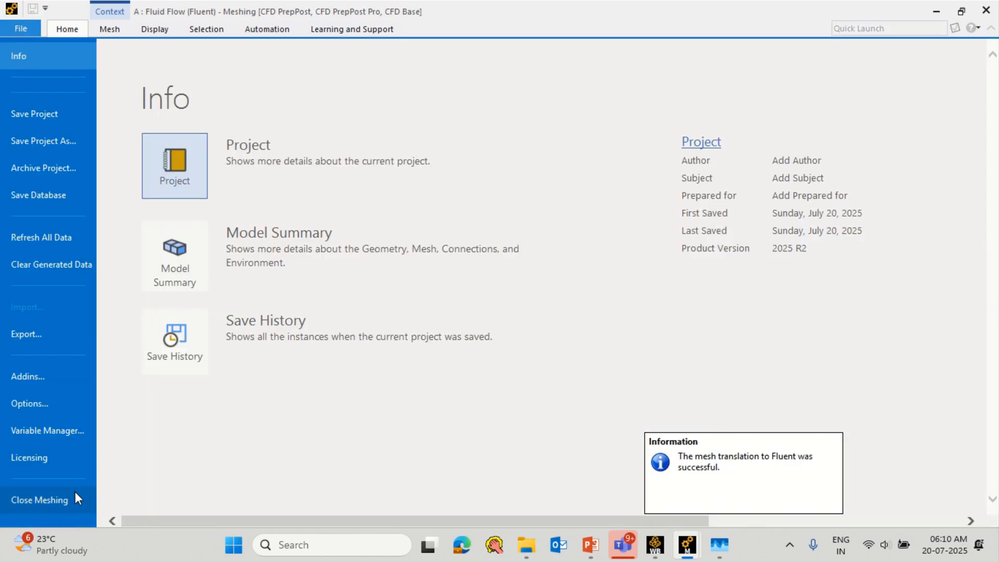
{"action": "left_click", "coordinate": [75, 492]}
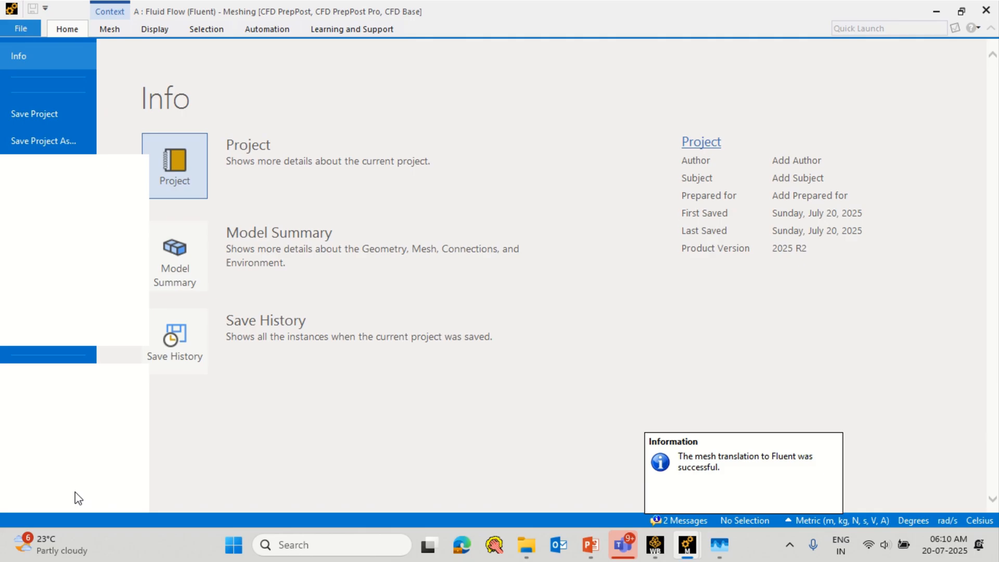
Step: Switch to Workbench and open the Setup cell of the Fluid Flow (Fluent) system for editing
{"action": "mouse_move", "coordinate": [720, 544]}
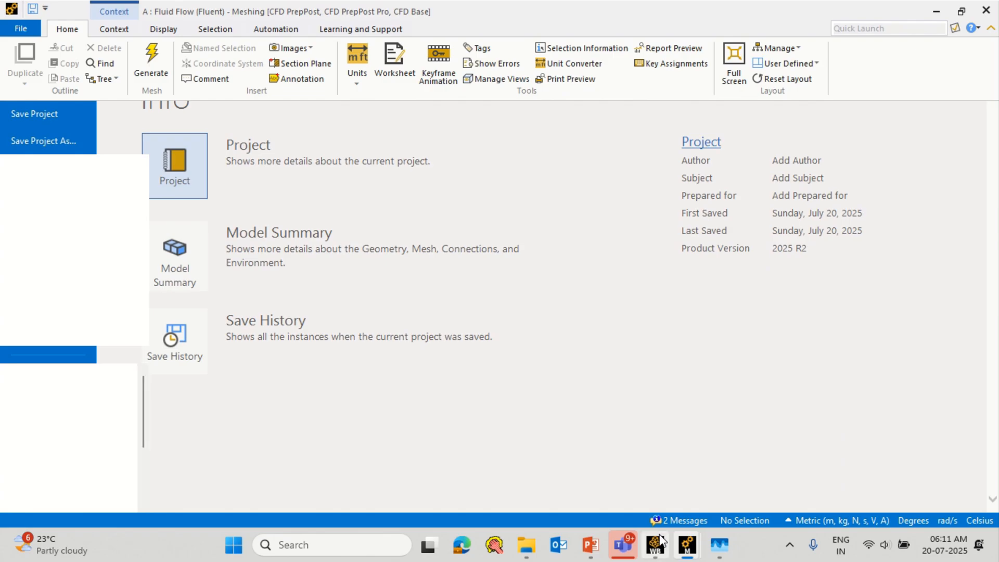
{"action": "left_click", "coordinate": [656, 544]}
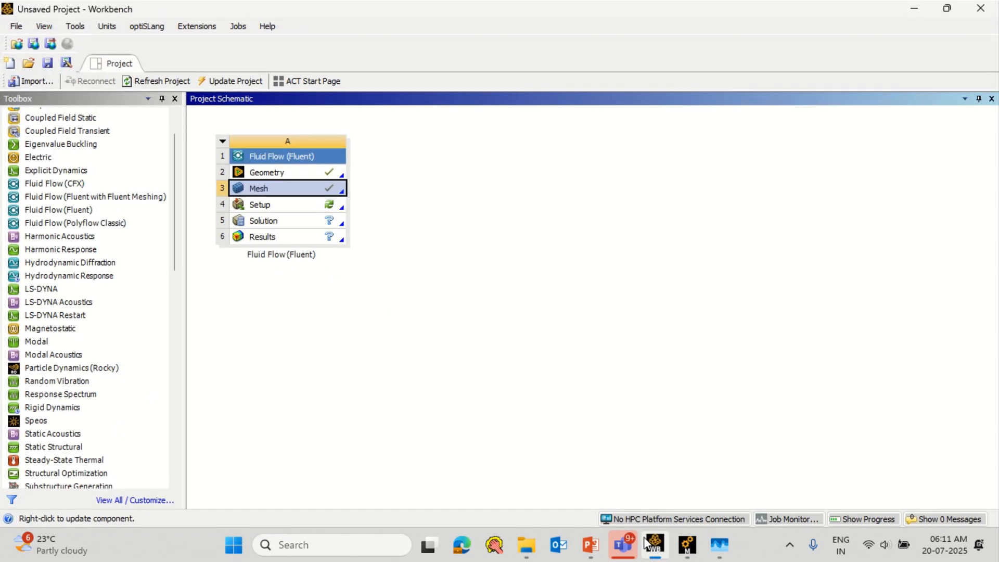
{"action": "right_click", "coordinate": [330, 205]}
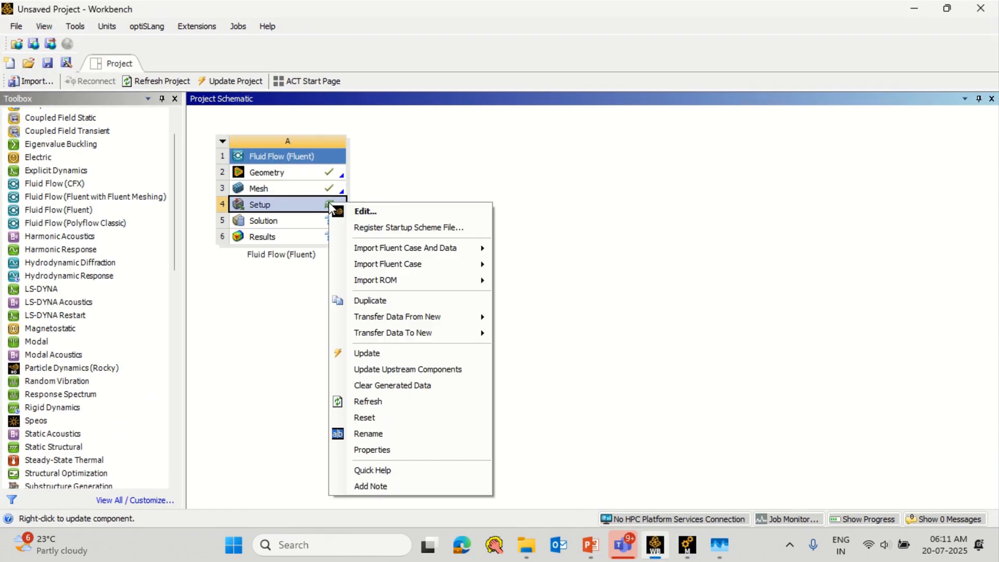
{"action": "left_click", "coordinate": [369, 211]}
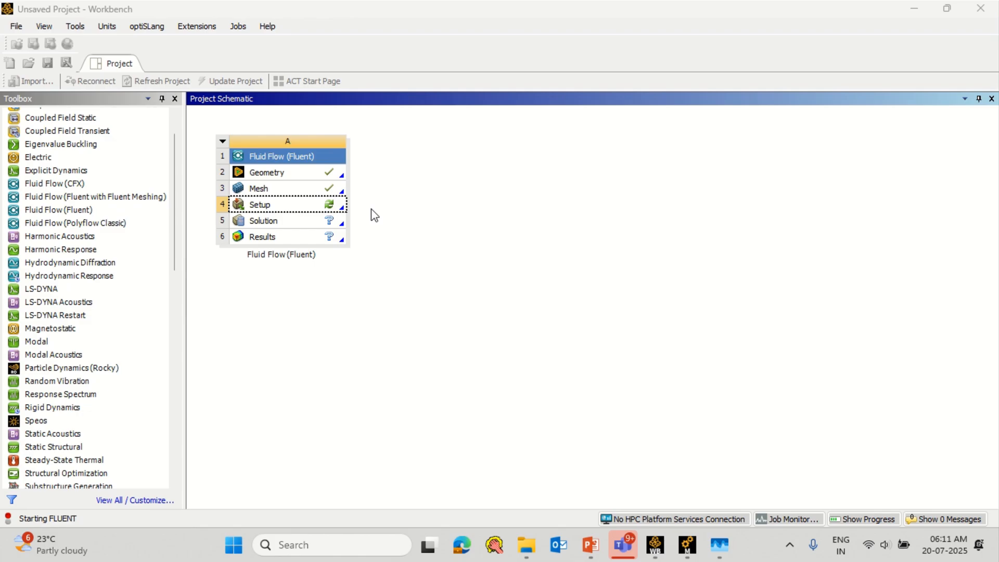
Step: Start Fluent with double precision enabled and 4 solver processes
{"action": "left_click", "coordinate": [517, 171]}
{"action": "left_click", "coordinate": [523, 230]}
{"action": "left_click_drag", "start_coordinate": [522, 230], "coordinate": [512, 234]}
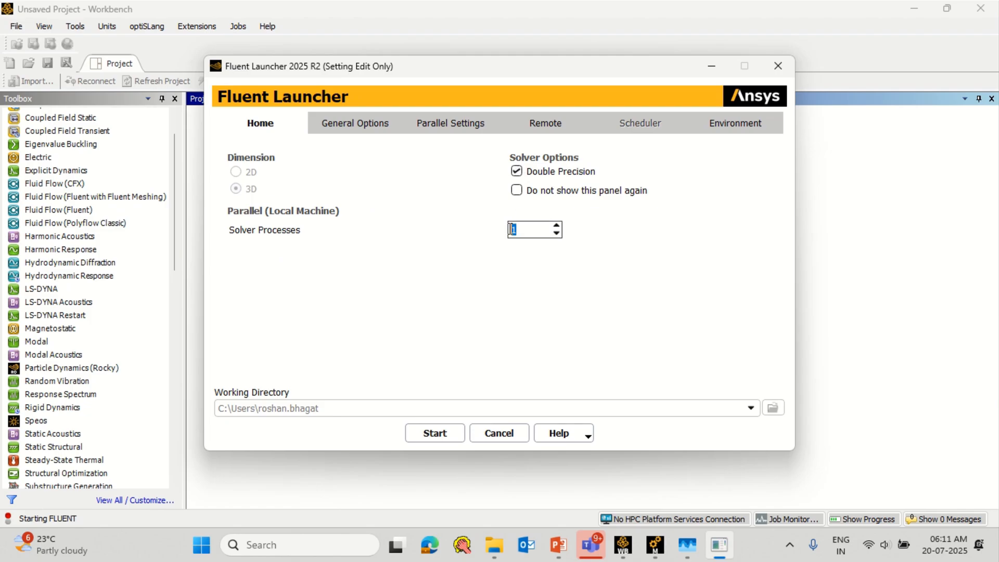
{"action": "type", "text": "4"}
{"action": "left_click", "coordinate": [448, 435]}
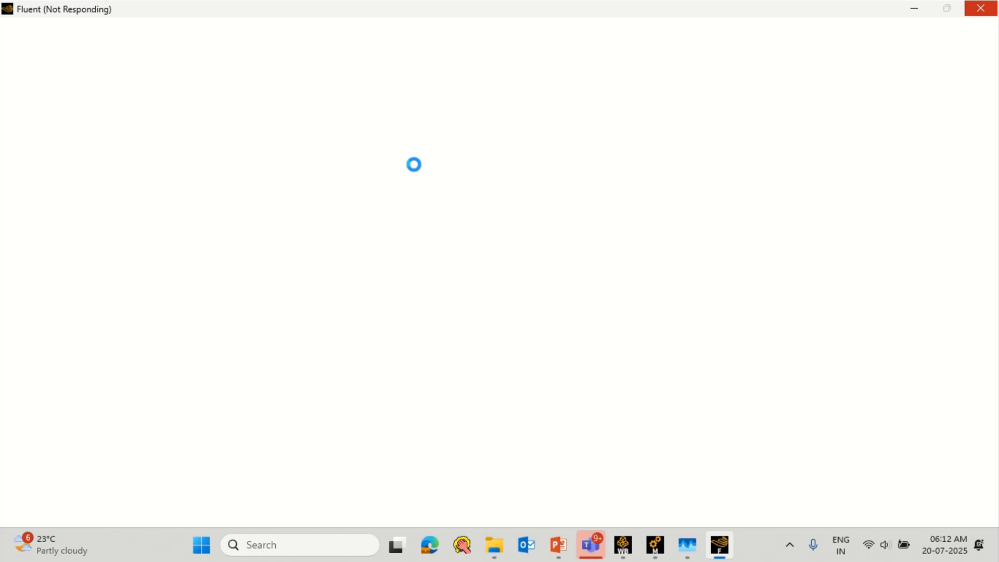
{"action": "mouse_move", "coordinate": [390, 6]}
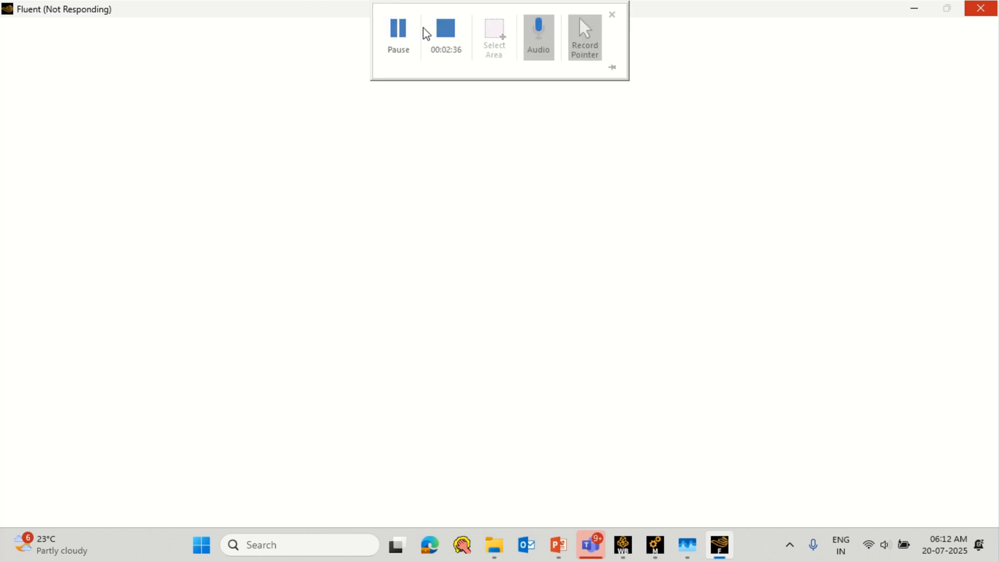
{"action": "left_click", "coordinate": [434, 32]}
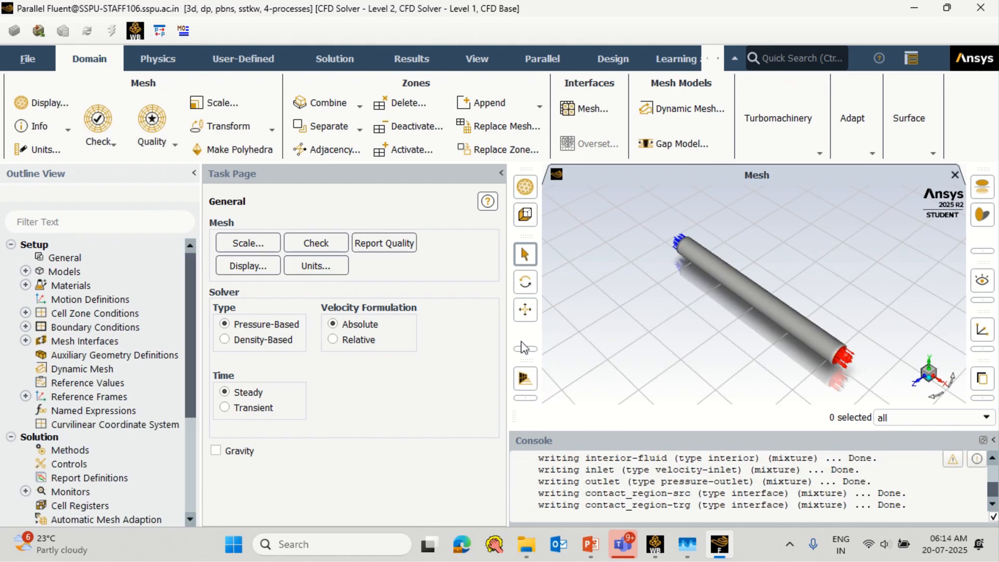
Step: Look through the Solution and Results branches of the Fluent outline, and close Fluent
{"action": "left_click_drag", "start_coordinate": [191, 380], "coordinate": [202, 488]}
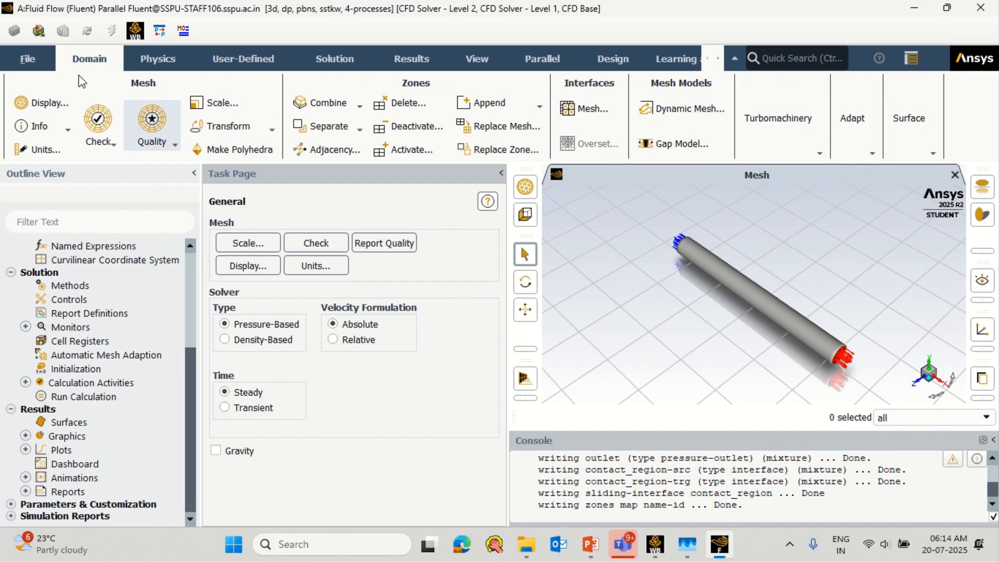
{"action": "left_click", "coordinate": [45, 59]}
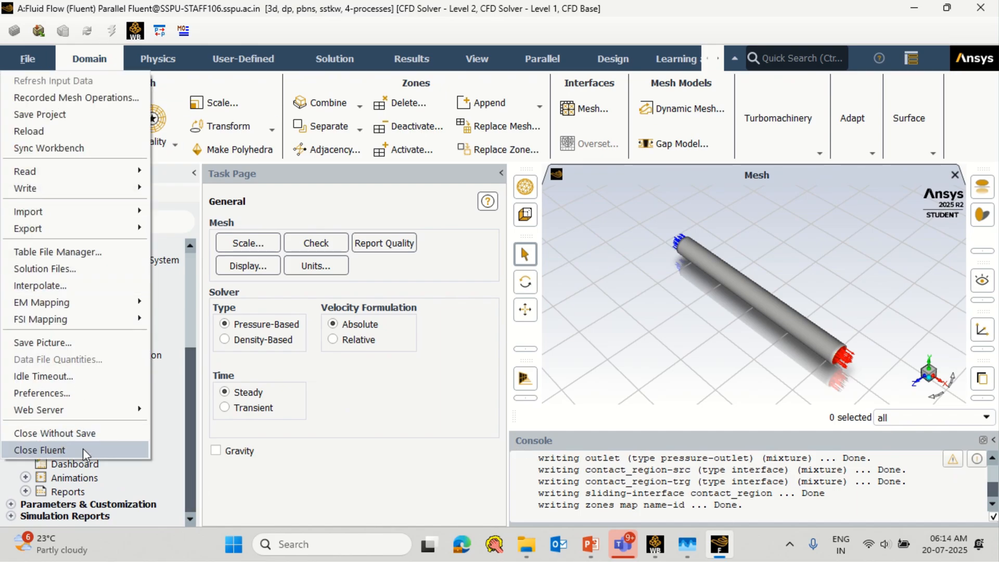
{"action": "left_click", "coordinate": [80, 450]}
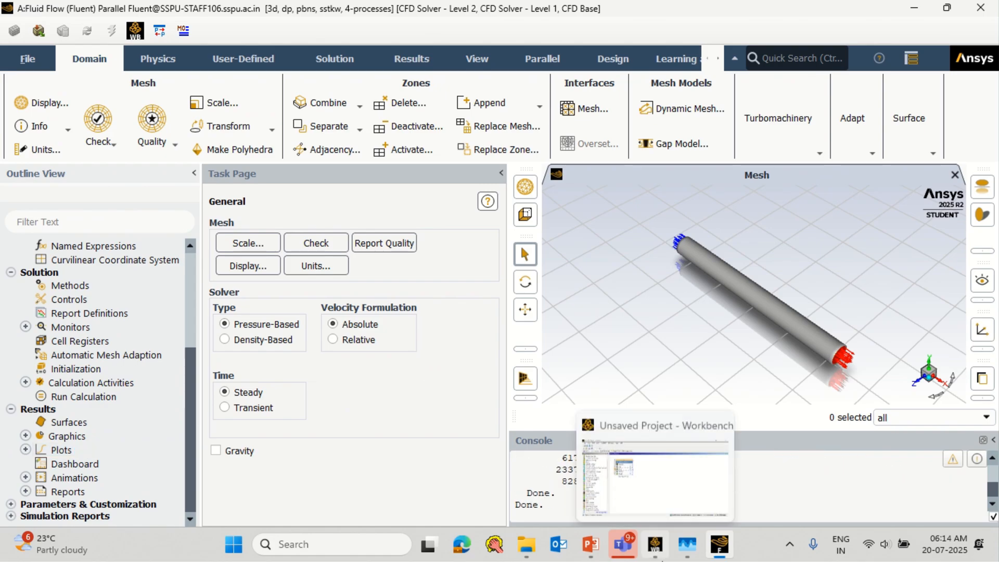
Step: Switch to Workbench, examine the available analysis and component systems in the toolbox, and expand Custom Systems
{"action": "left_click", "coordinate": [655, 544]}
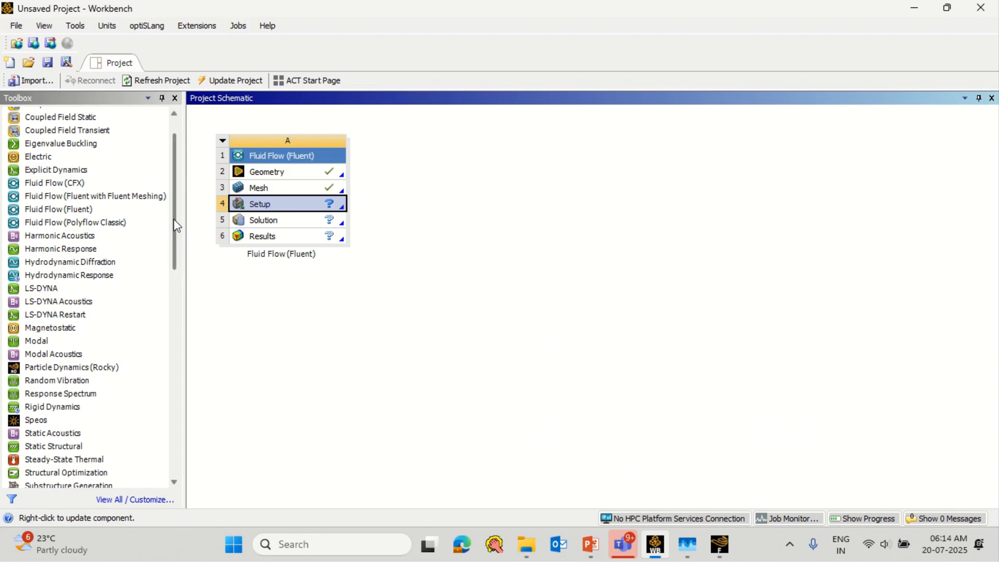
{"action": "scroll", "coordinate": [184, 162], "scroll_direction": "up", "scroll_amount": 1}
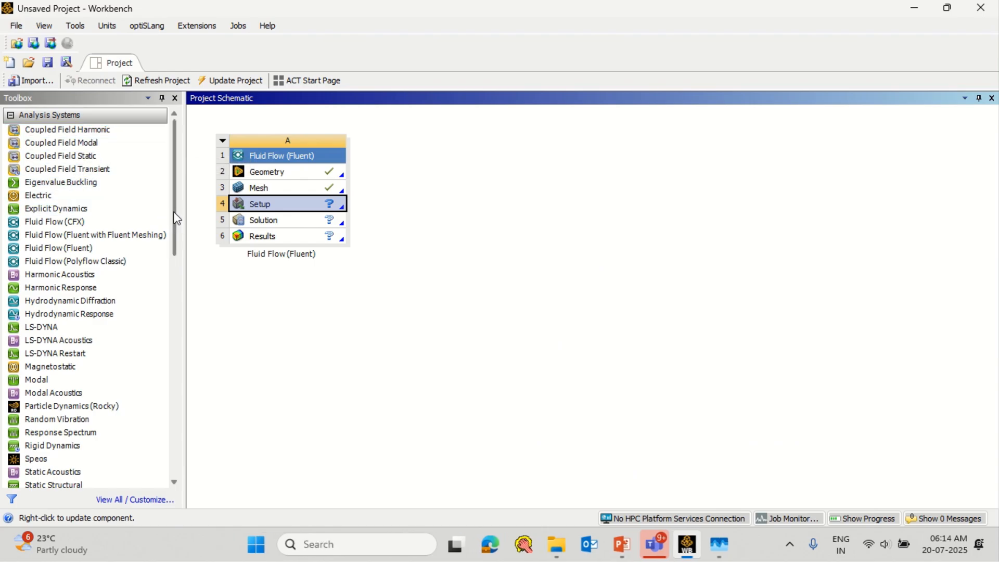
{"action": "left_click_drag", "start_coordinate": [177, 219], "coordinate": [183, 237]}
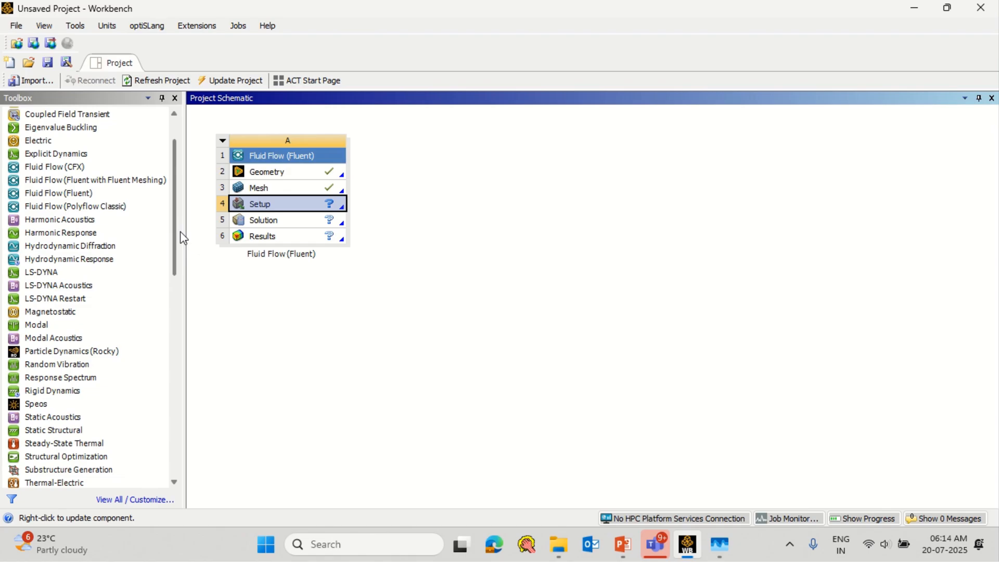
{"action": "left_click_drag", "start_coordinate": [183, 237], "coordinate": [180, 366]}
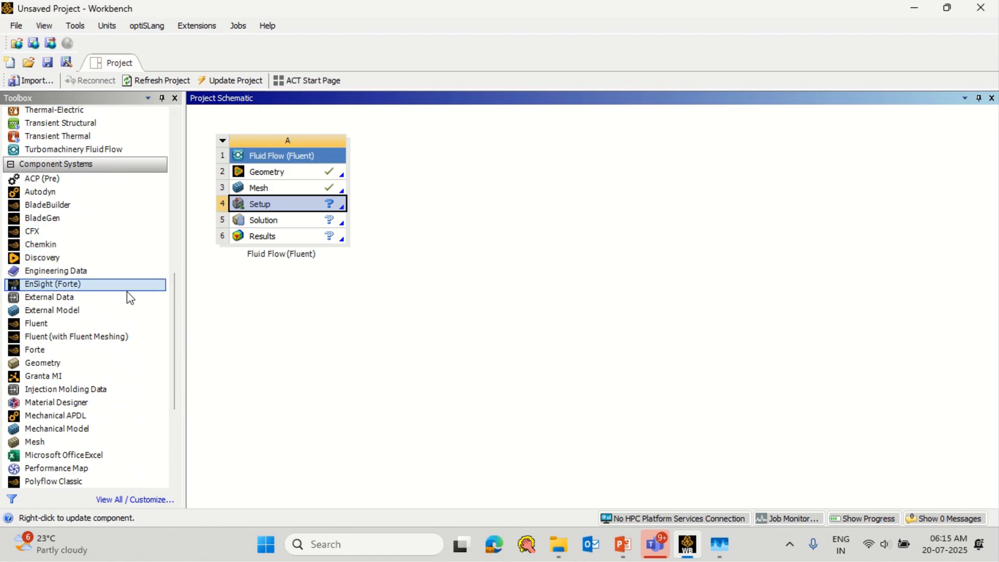
{"action": "left_click_drag", "start_coordinate": [173, 350], "coordinate": [182, 436]}
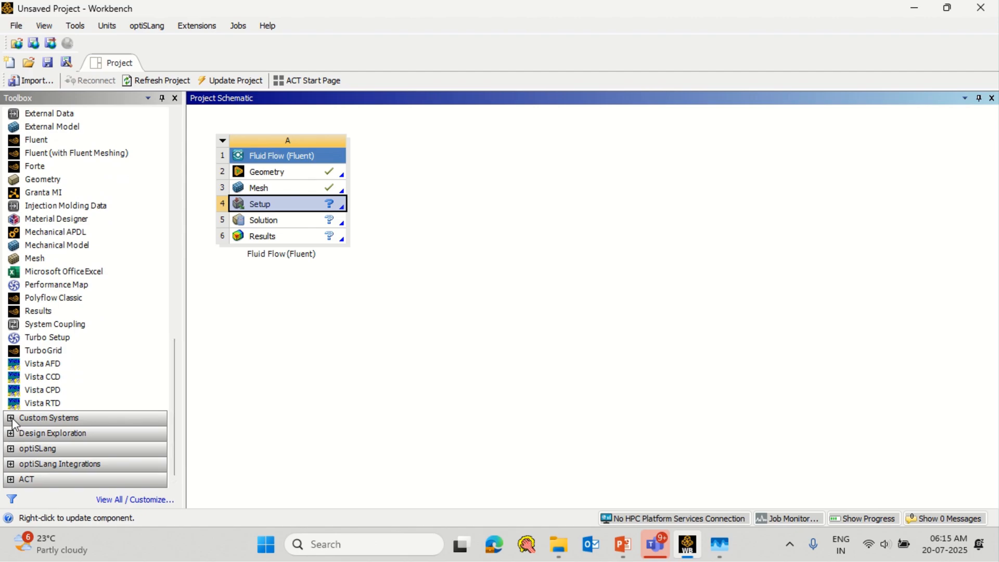
{"action": "left_click", "coordinate": [10, 418]}
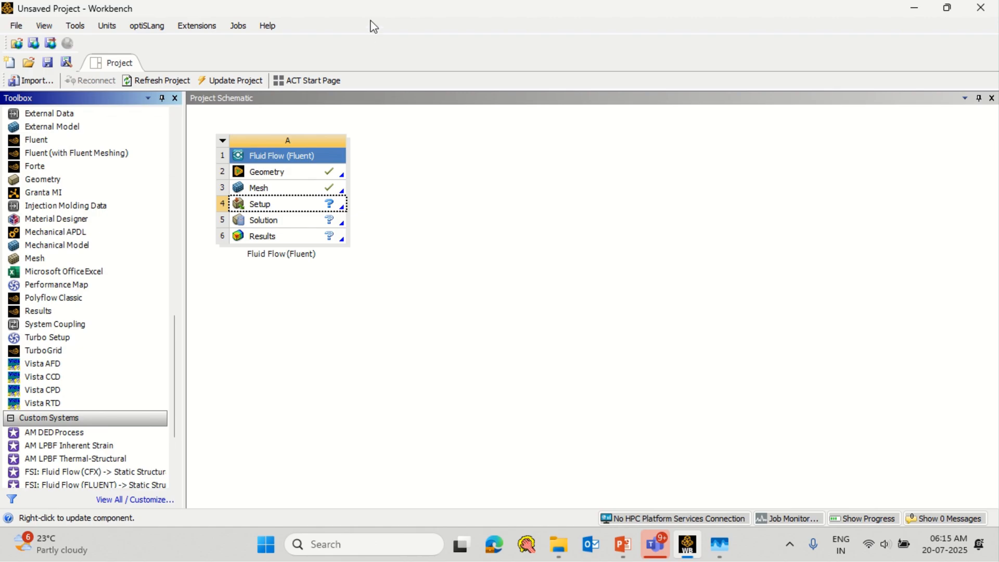
{"action": "mouse_move", "coordinate": [400, 1]}
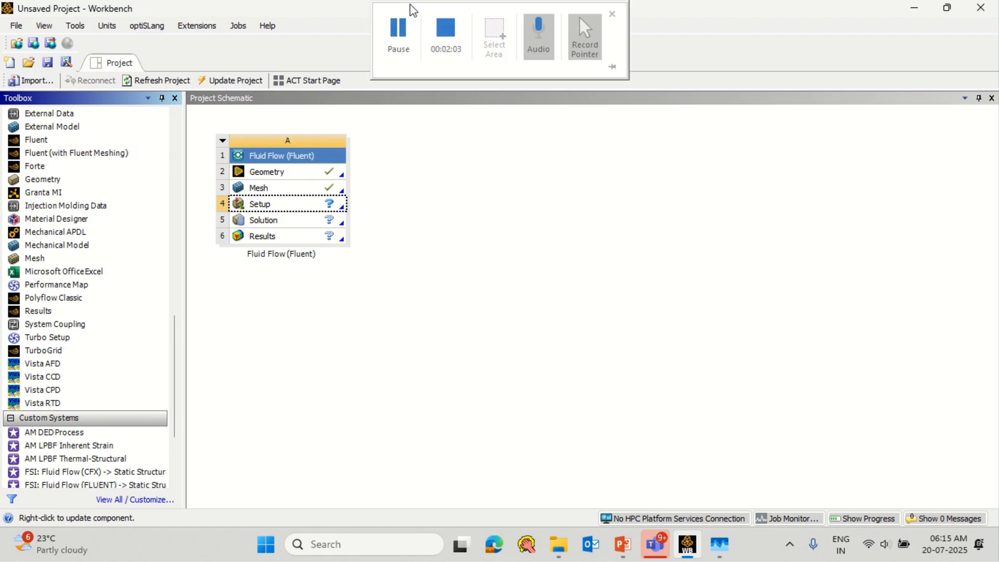
{"action": "left_click", "coordinate": [436, 25]}
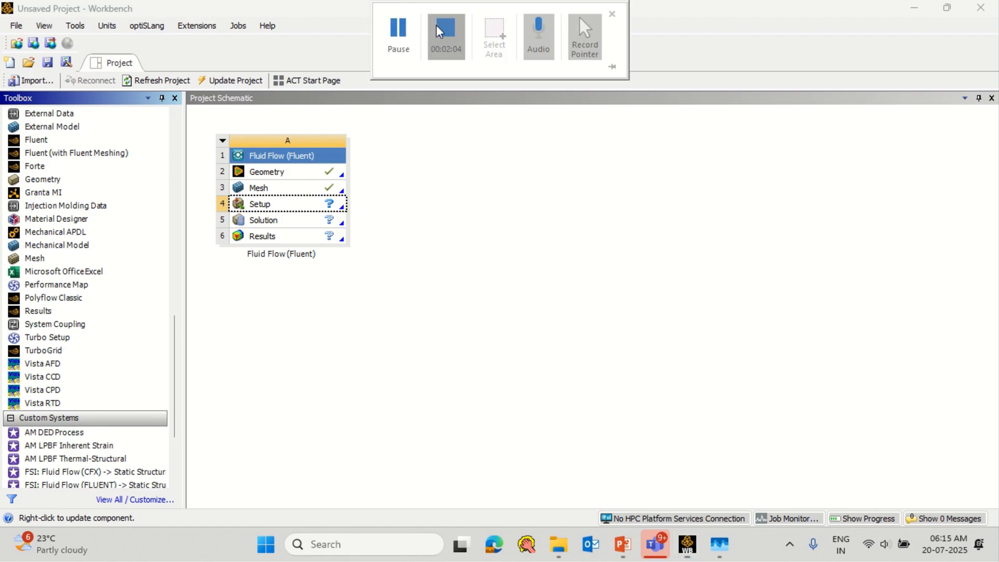